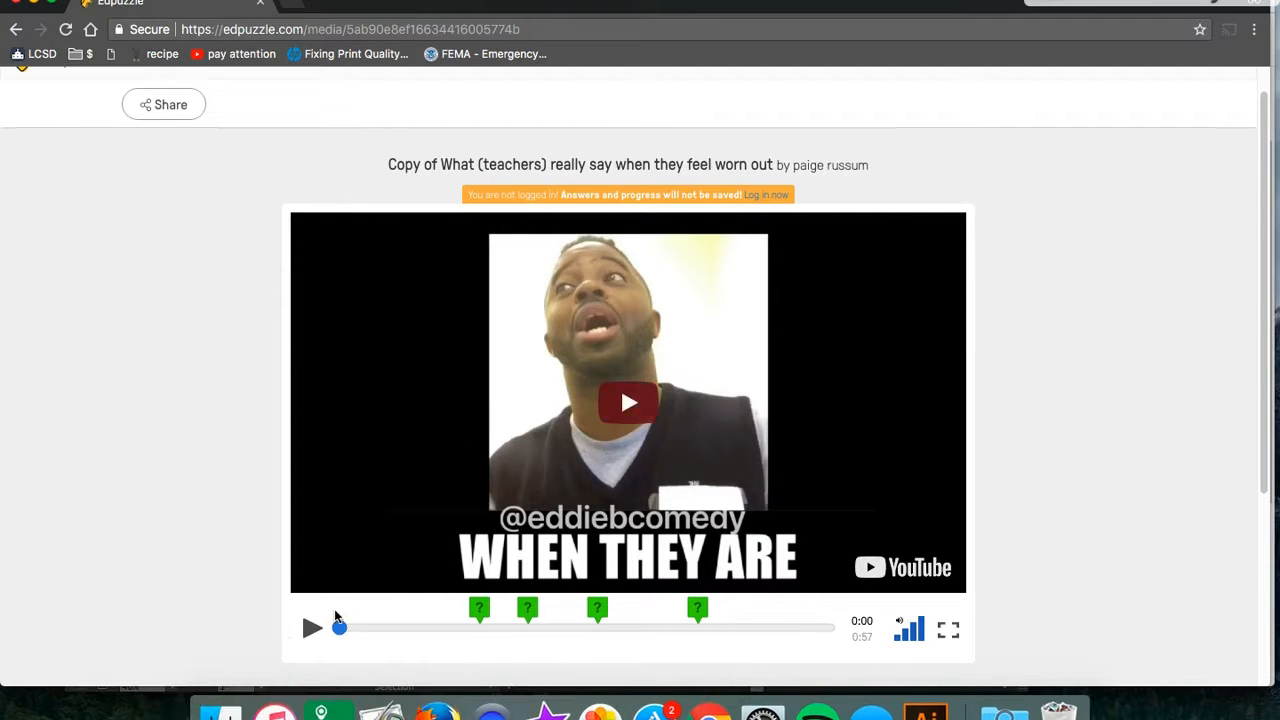
Step: Play the Edpuzzle video to its first question, submit "a cleanse" as the answer and continue the video
left_click(311, 629)
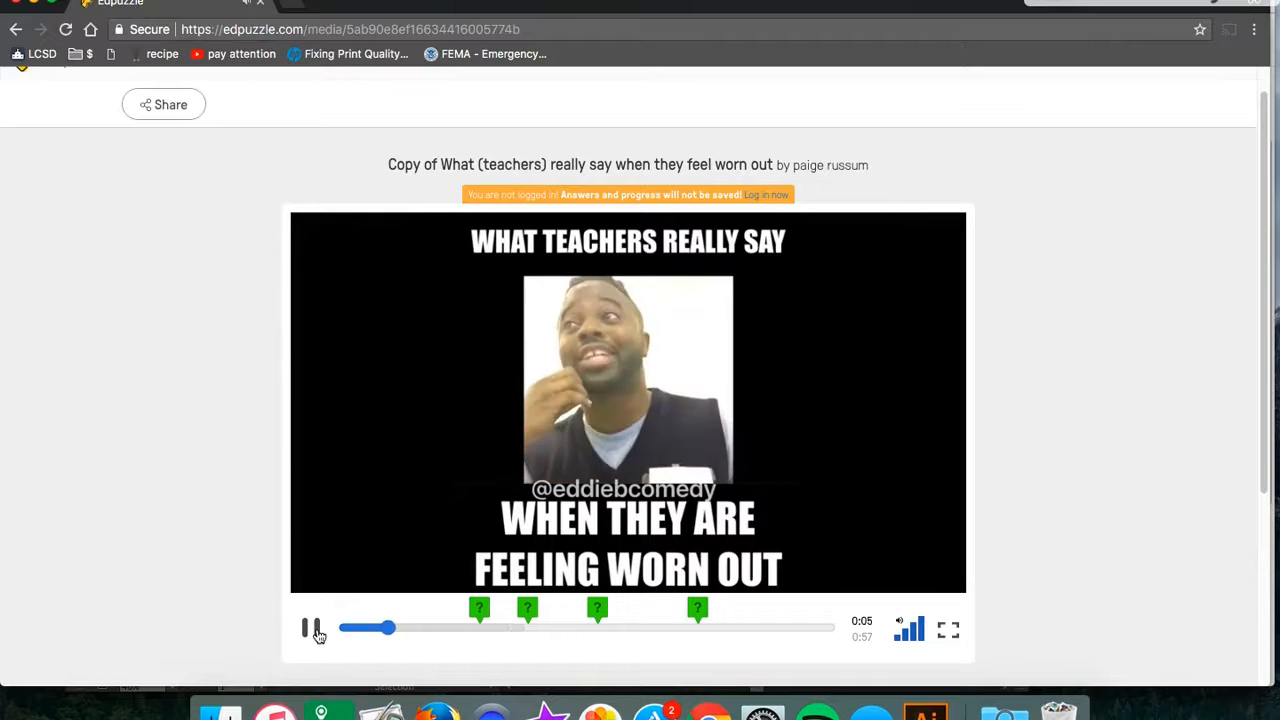
left_click(471, 628)
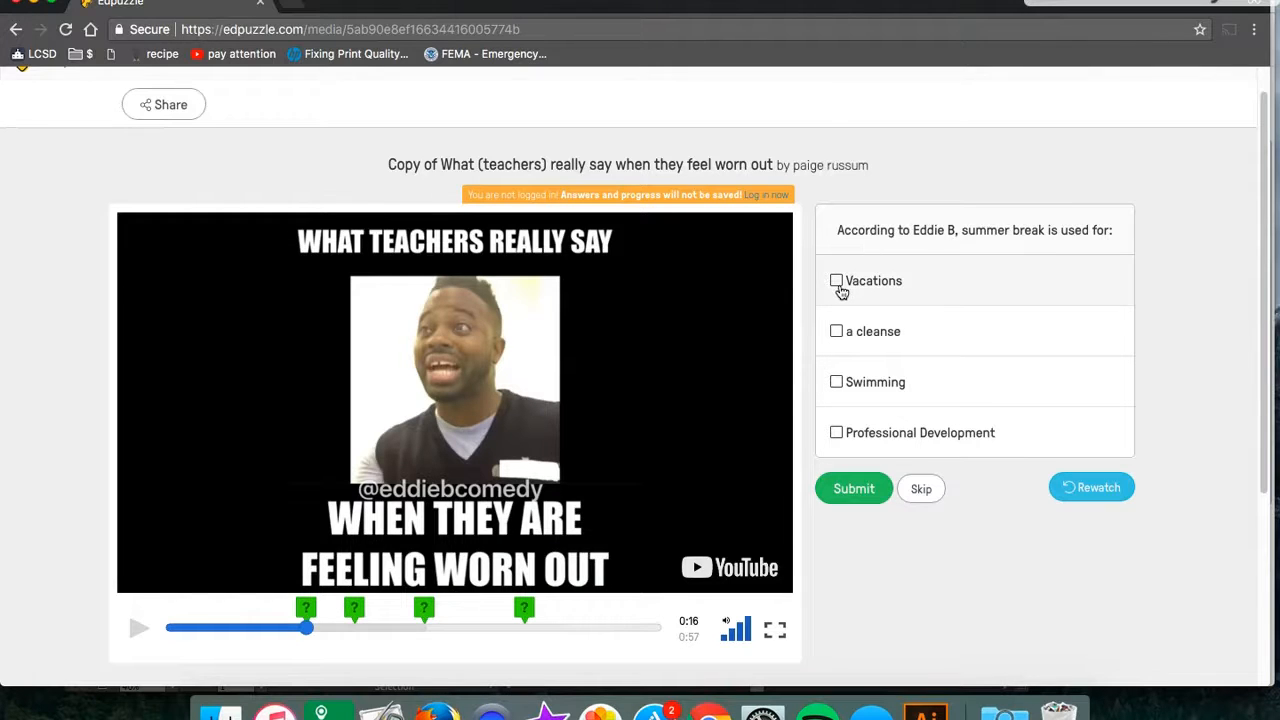
left_click(837, 336)
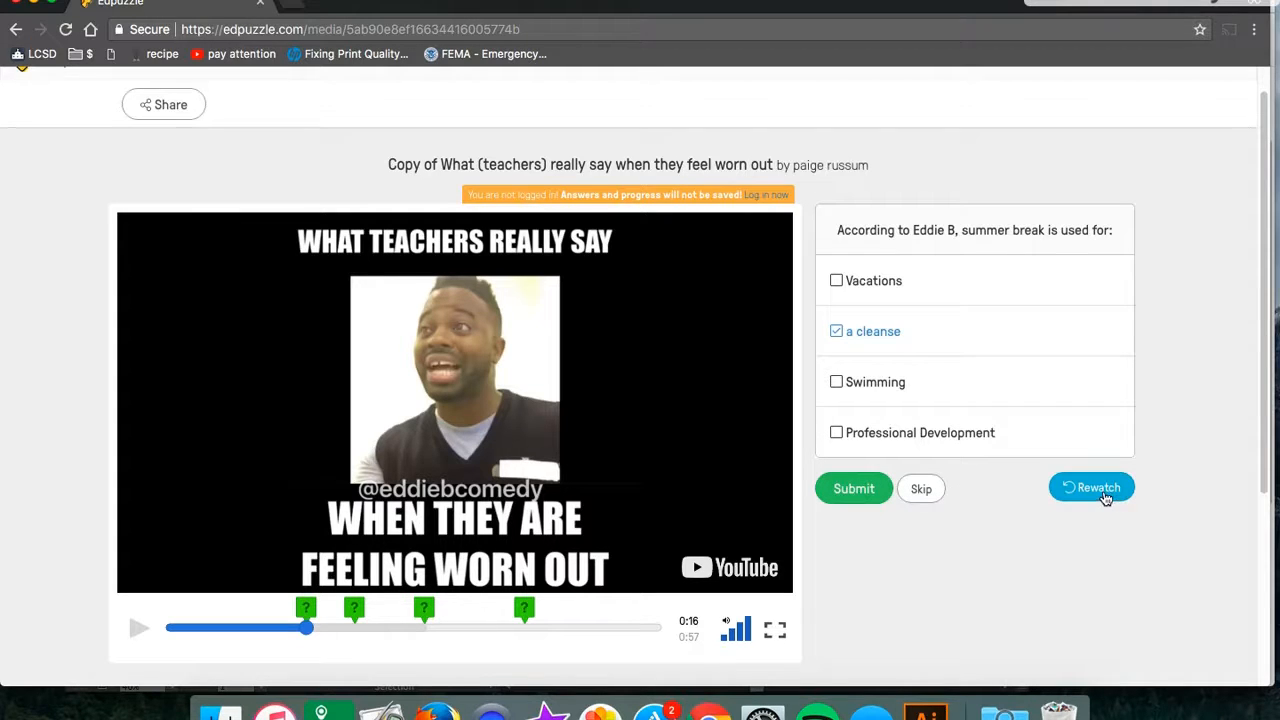
left_click(853, 492)
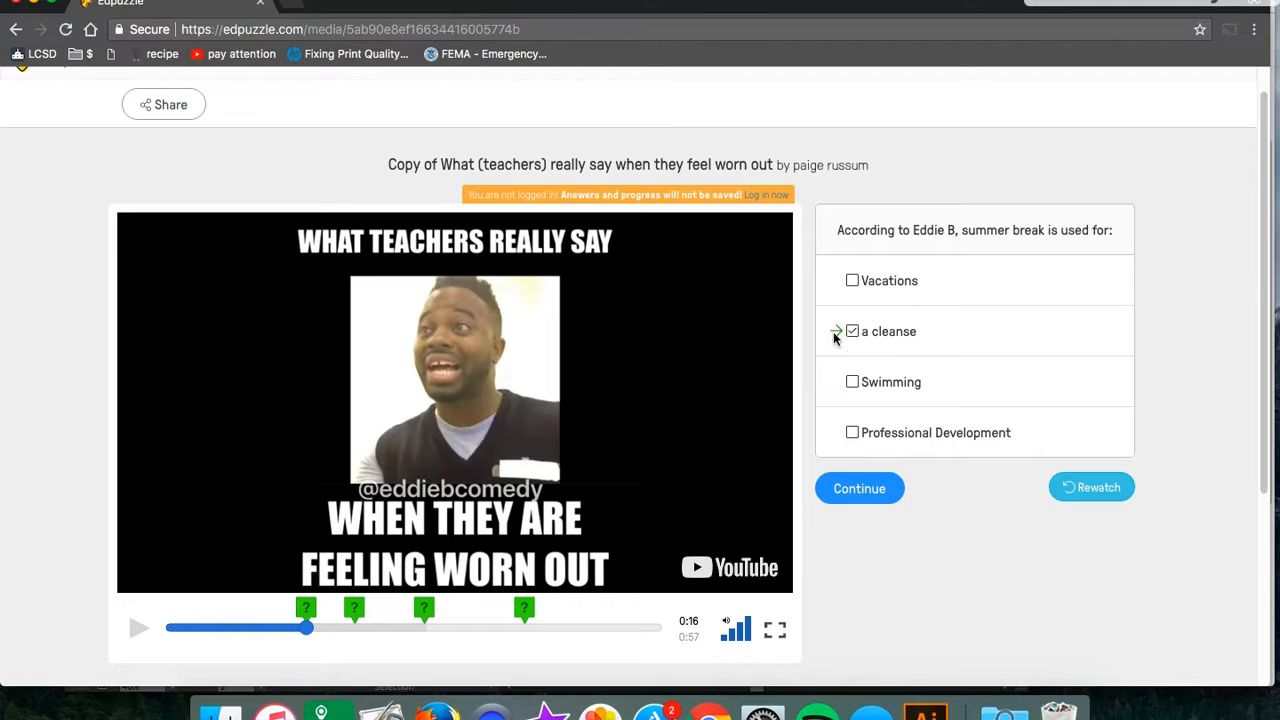
left_click(848, 488)
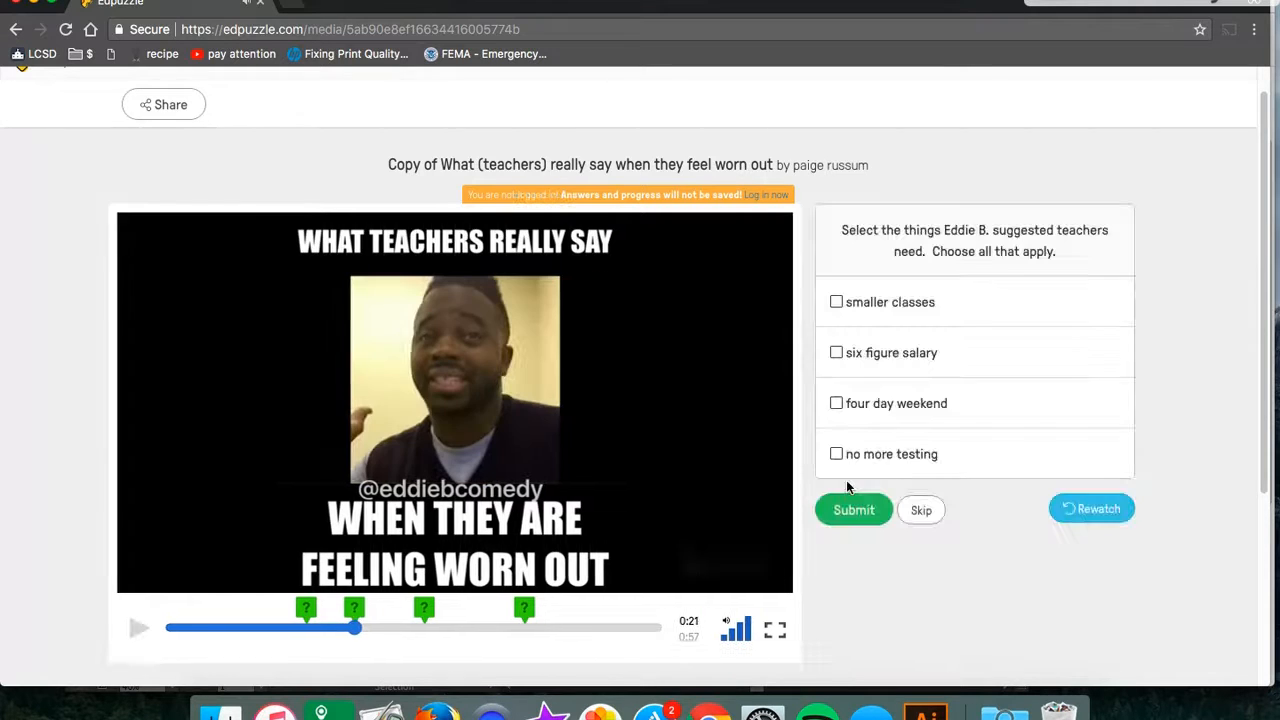
Step: Answer the second question with smaller classes, six figure salary and no more testing, submit it, and close the video preview window
left_click(838, 303)
left_click(836, 353)
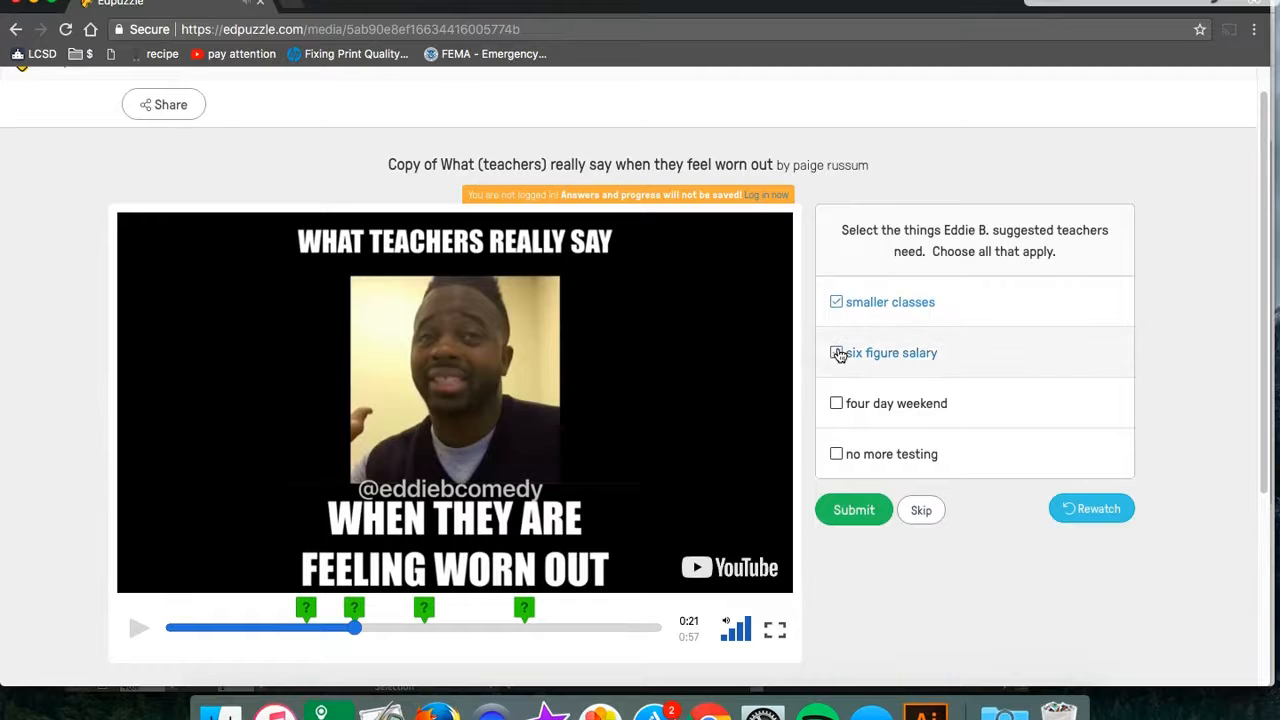
left_click(837, 455)
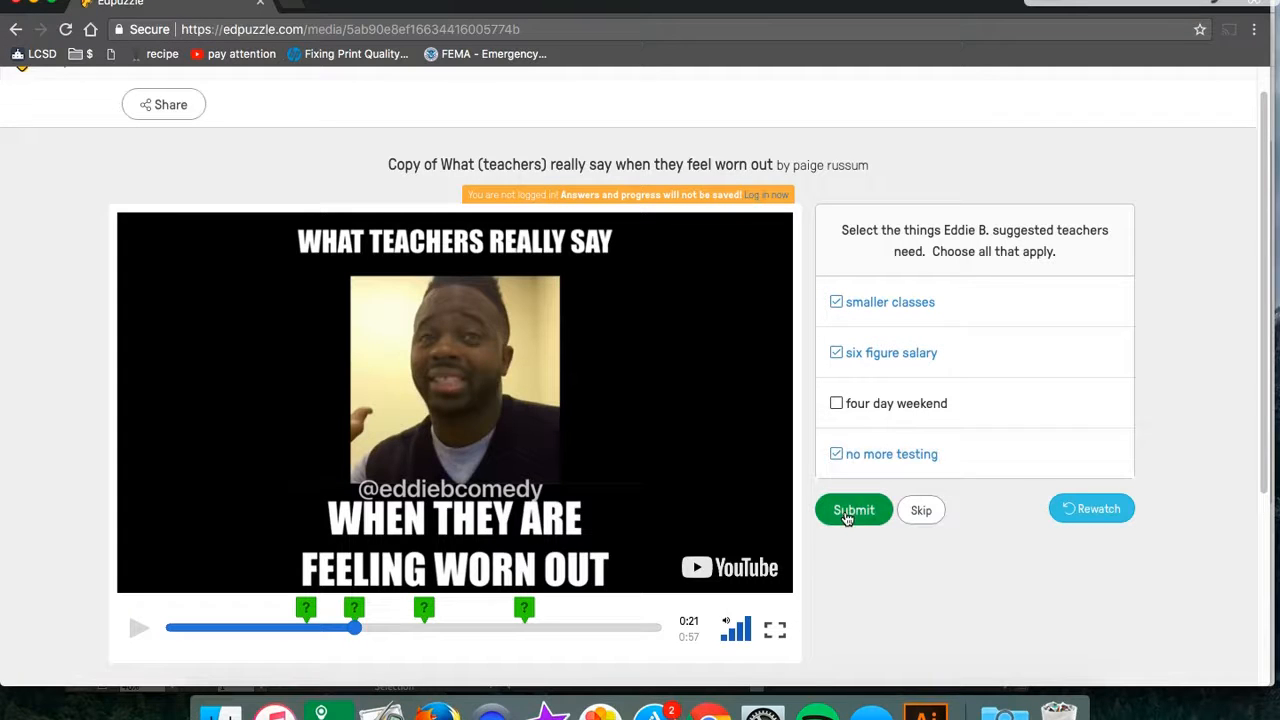
left_click(847, 514)
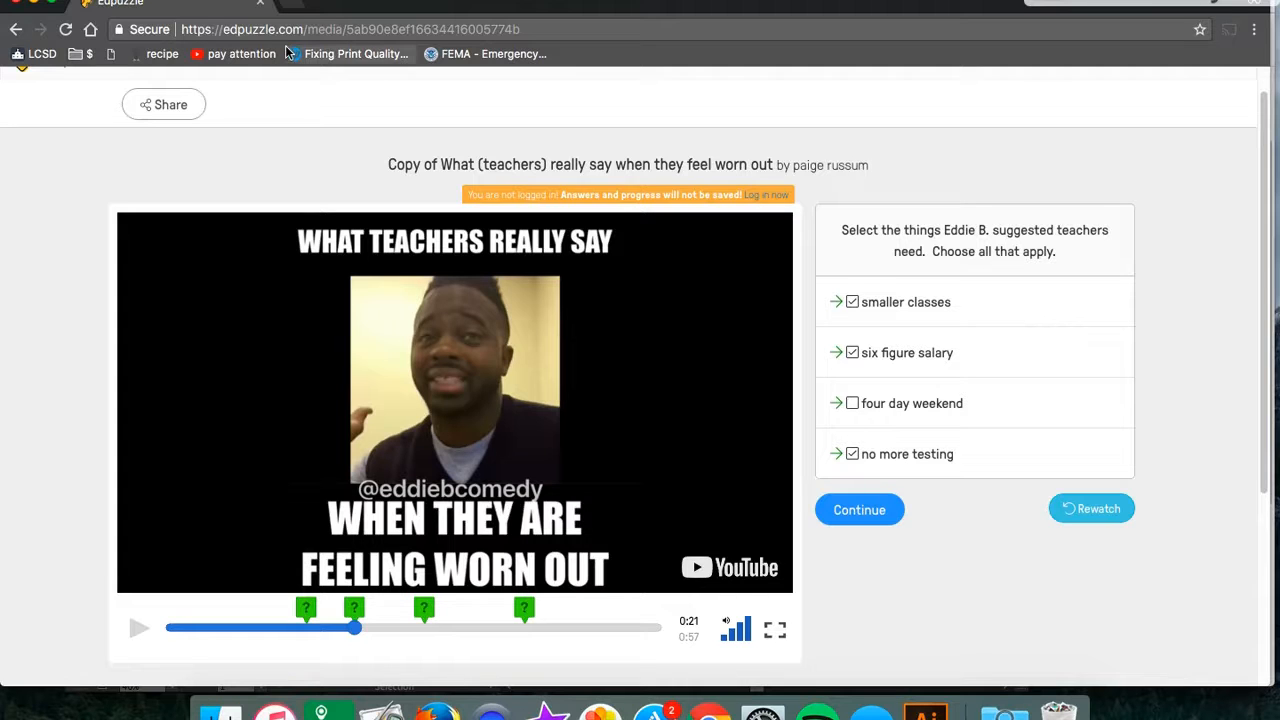
left_click(14, 5)
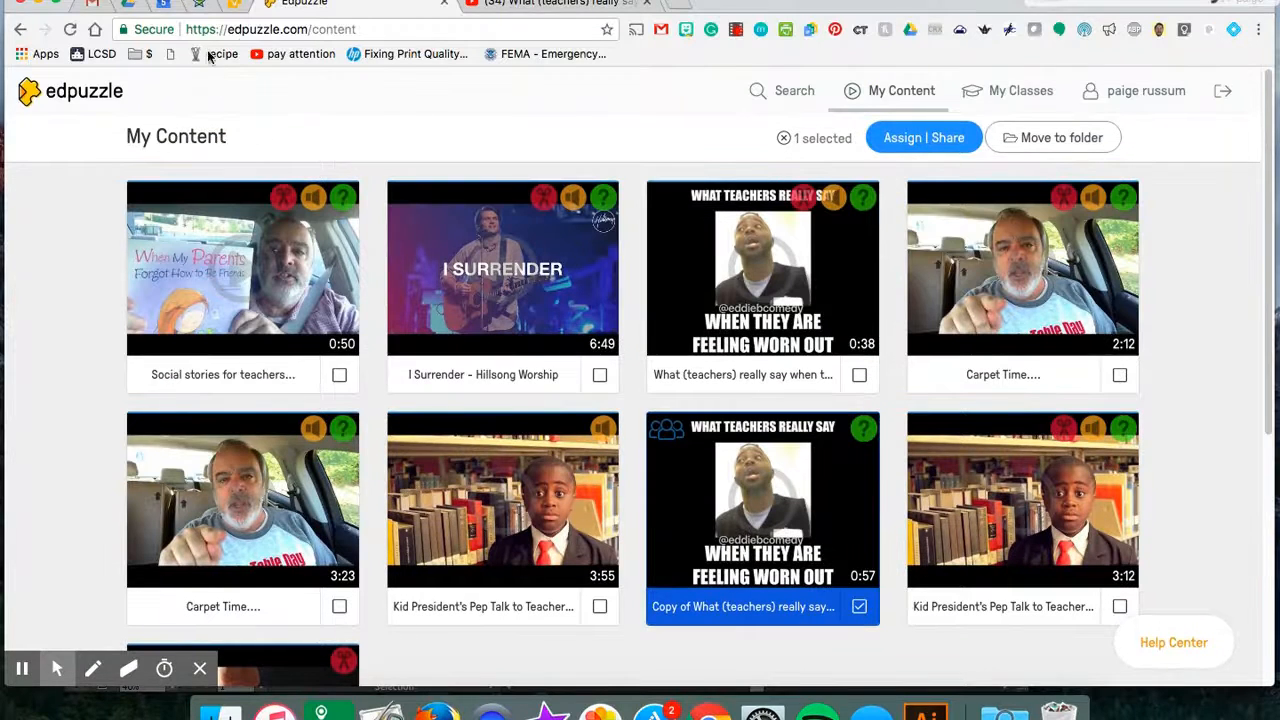
Step: Remove "content" from the page address and load the main edpuzzle.com site
left_click(315, 30)
left_click(343, 28)
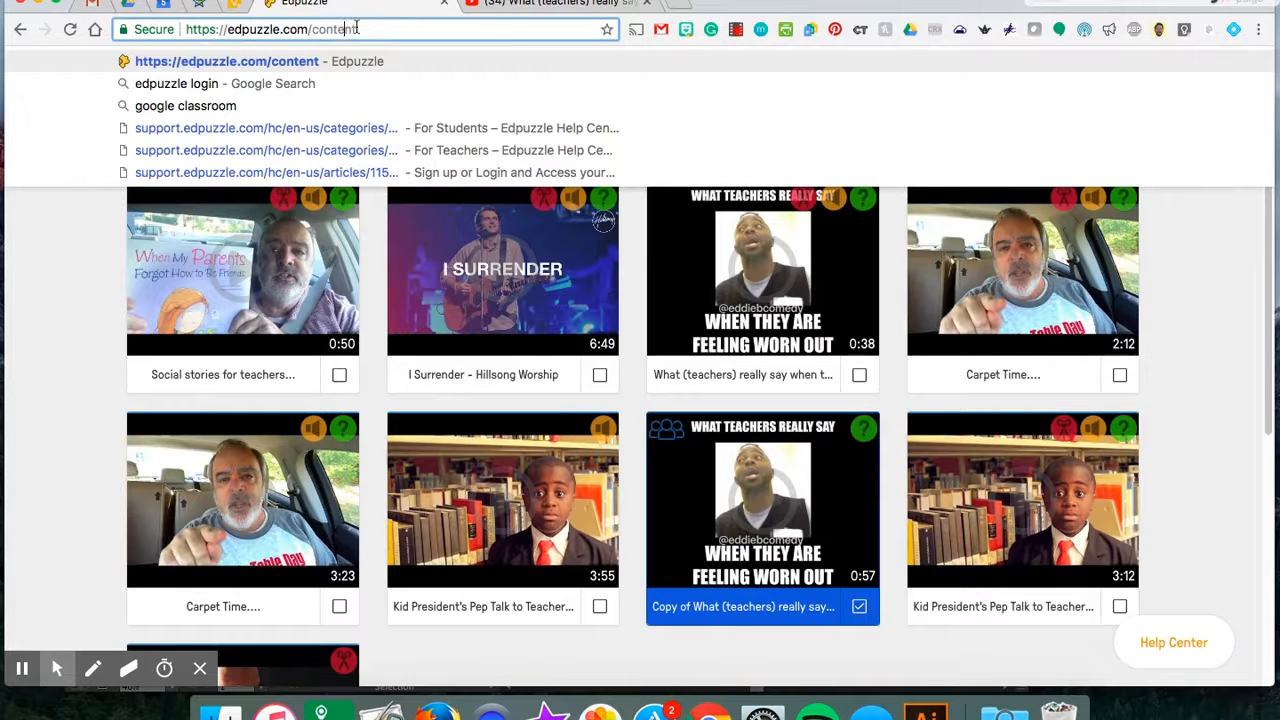
left_click_drag(356, 30, 312, 30)
key("BackSpace")
key("Return")
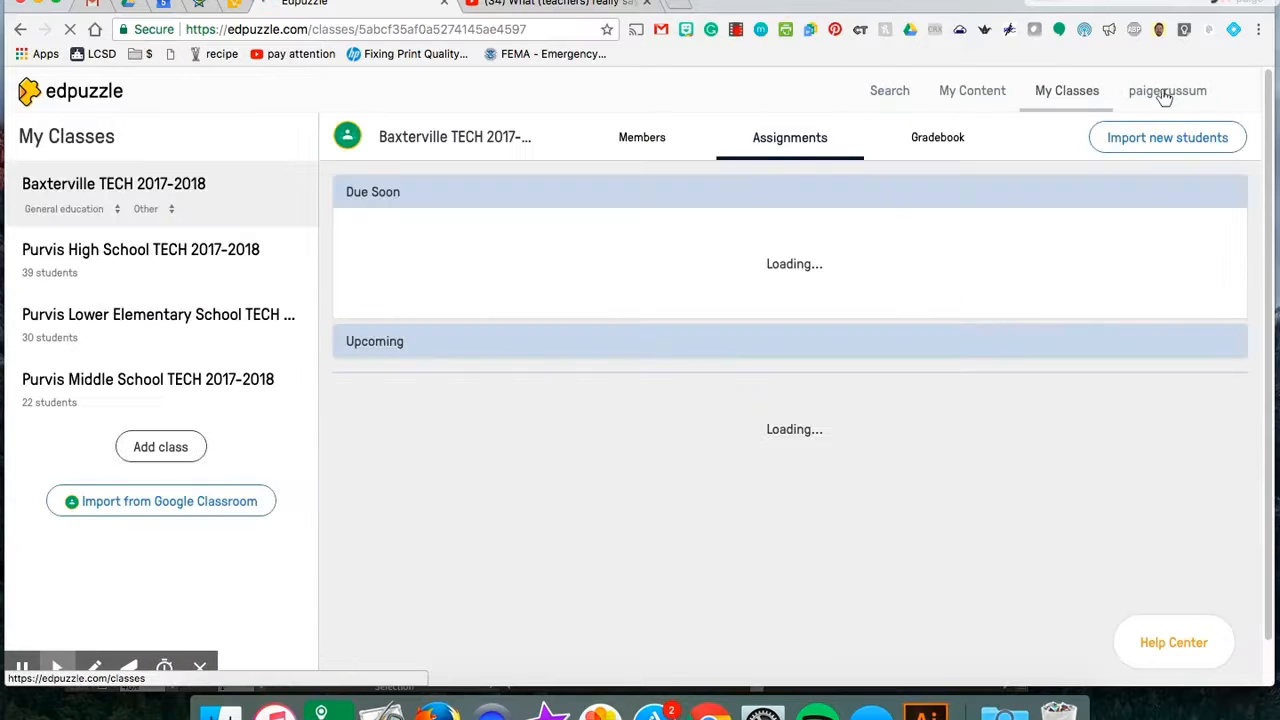
Step: View the teacher's profile page and log out of the Edpuzzle account
left_click(1163, 93)
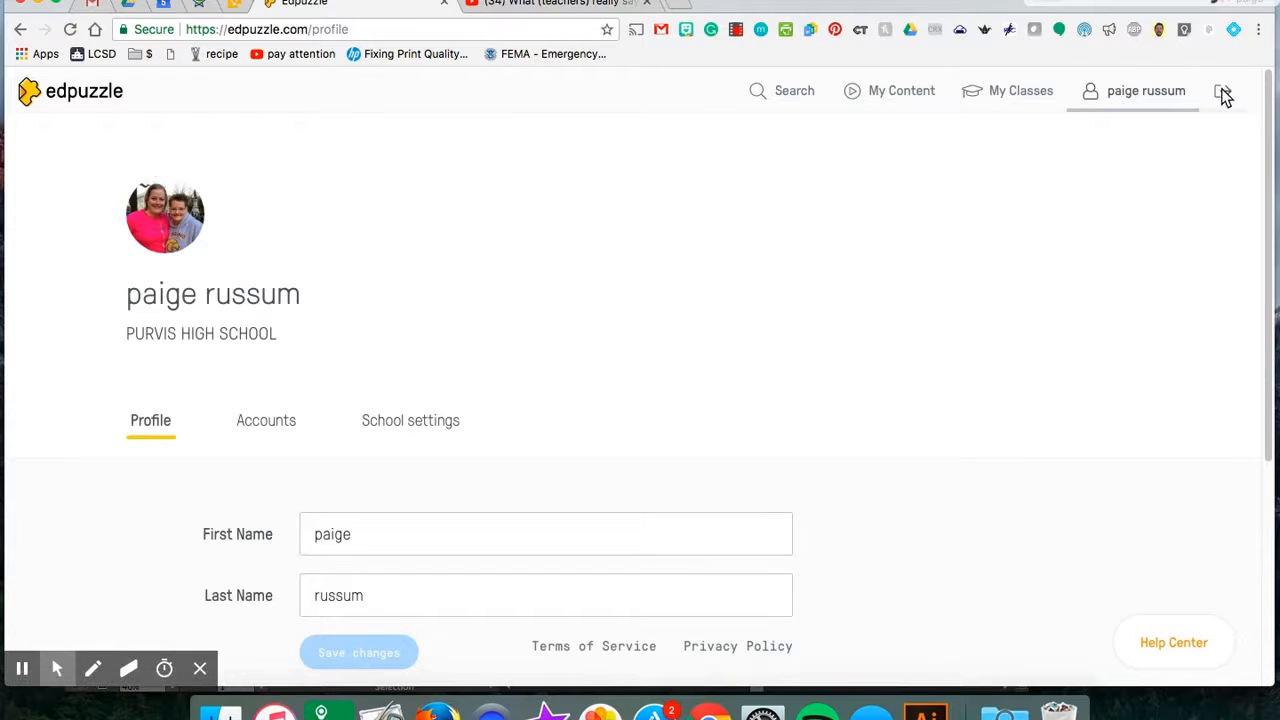
scroll(1207, 154, "down", 5)
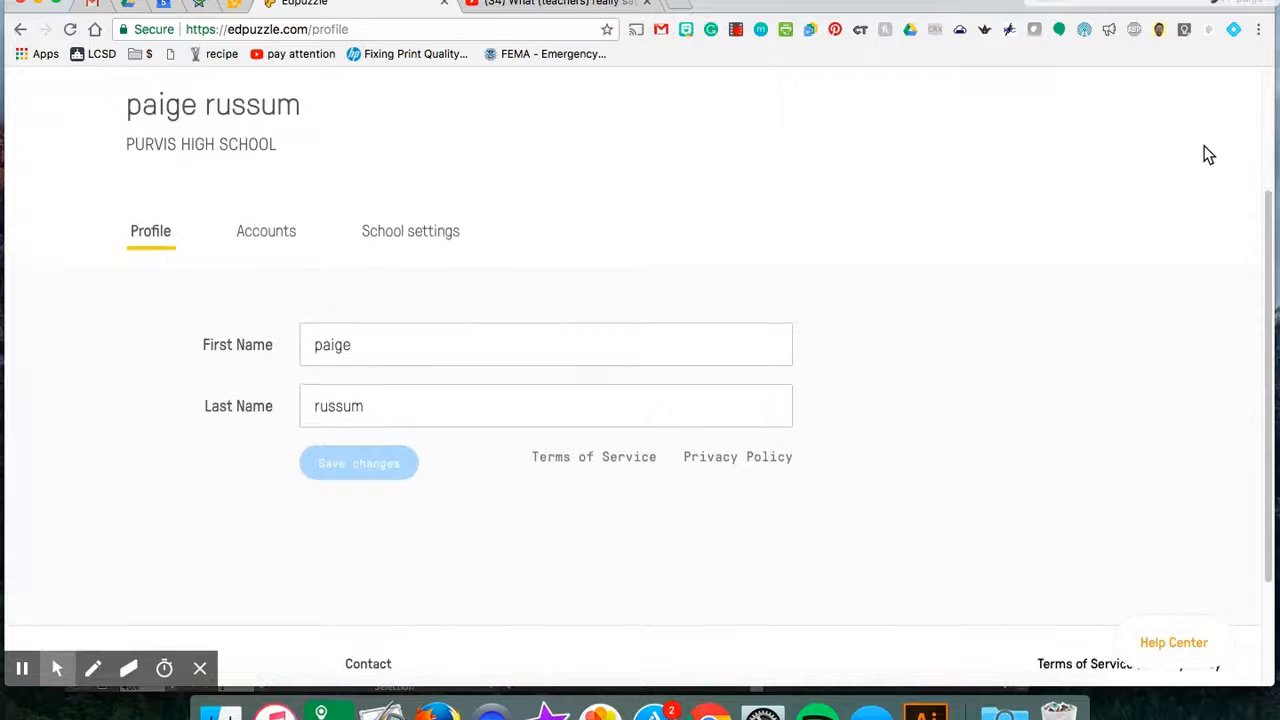
scroll(1206, 151, "up", 5)
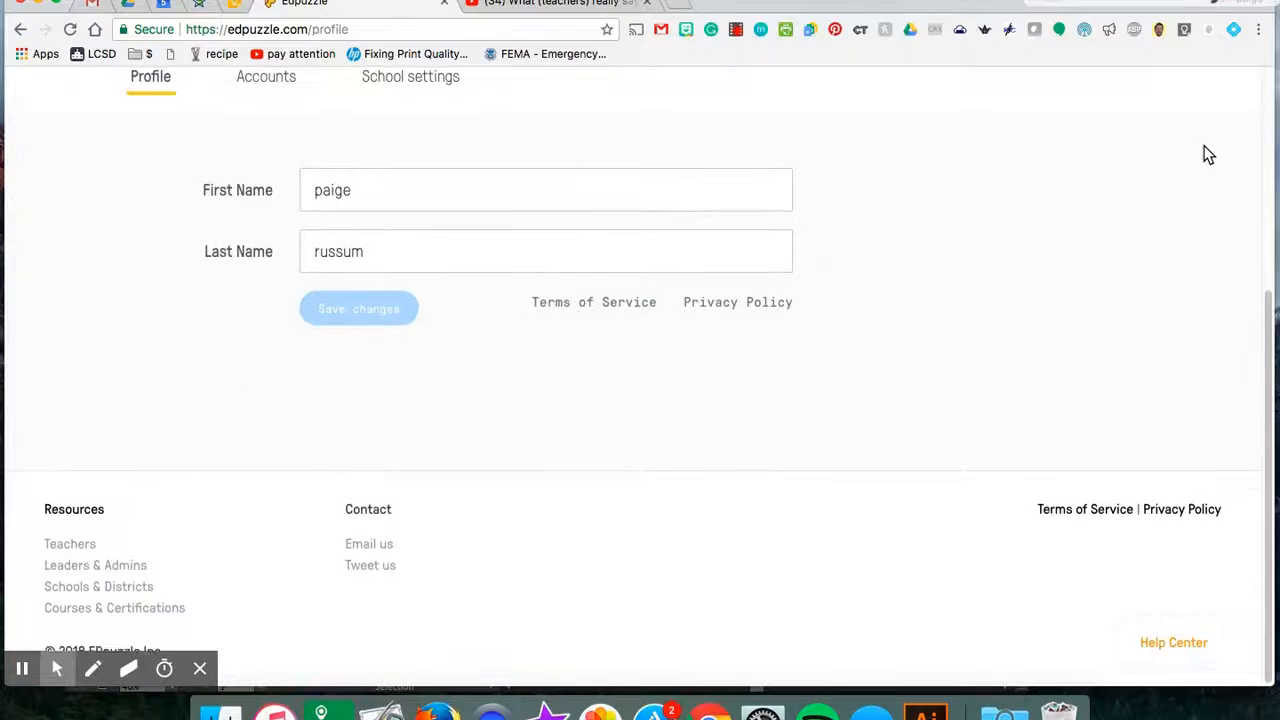
scroll(1229, 153, "up", 2)
left_click(1225, 92)
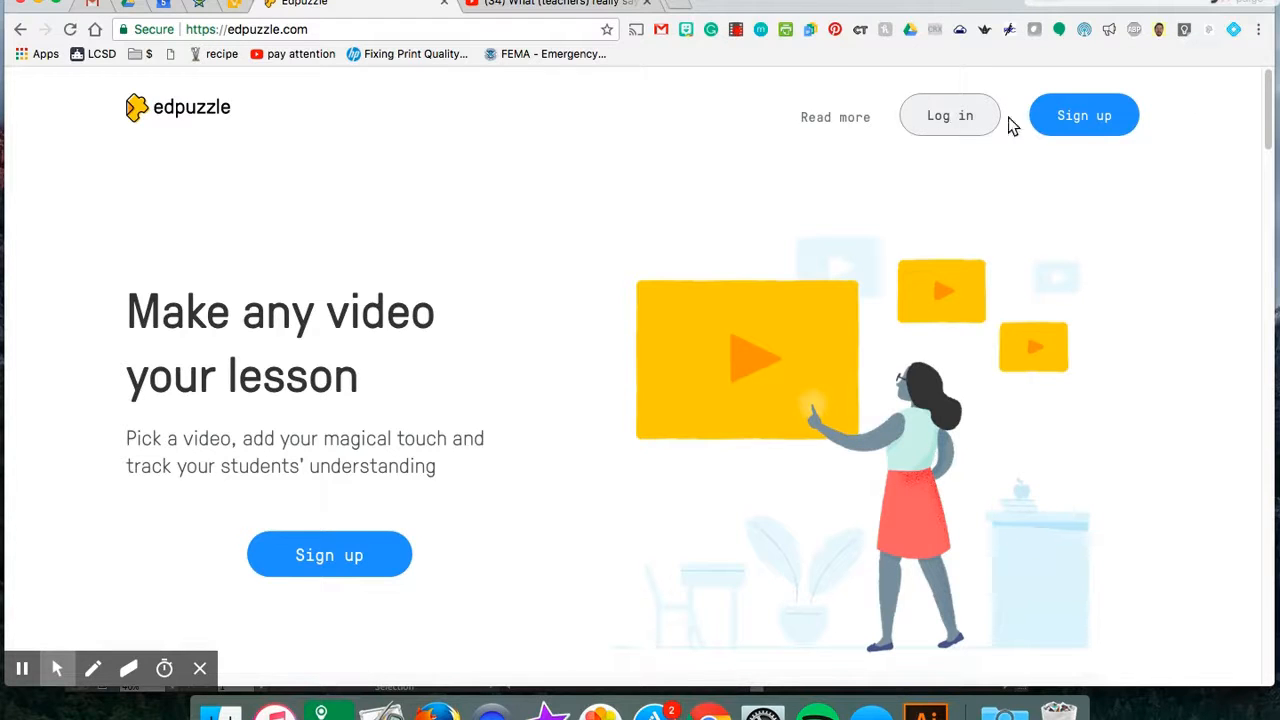
Step: Sign up as a teacher, skip the welcome tour, and sign in with the teacher's school Google account
left_click(1083, 122)
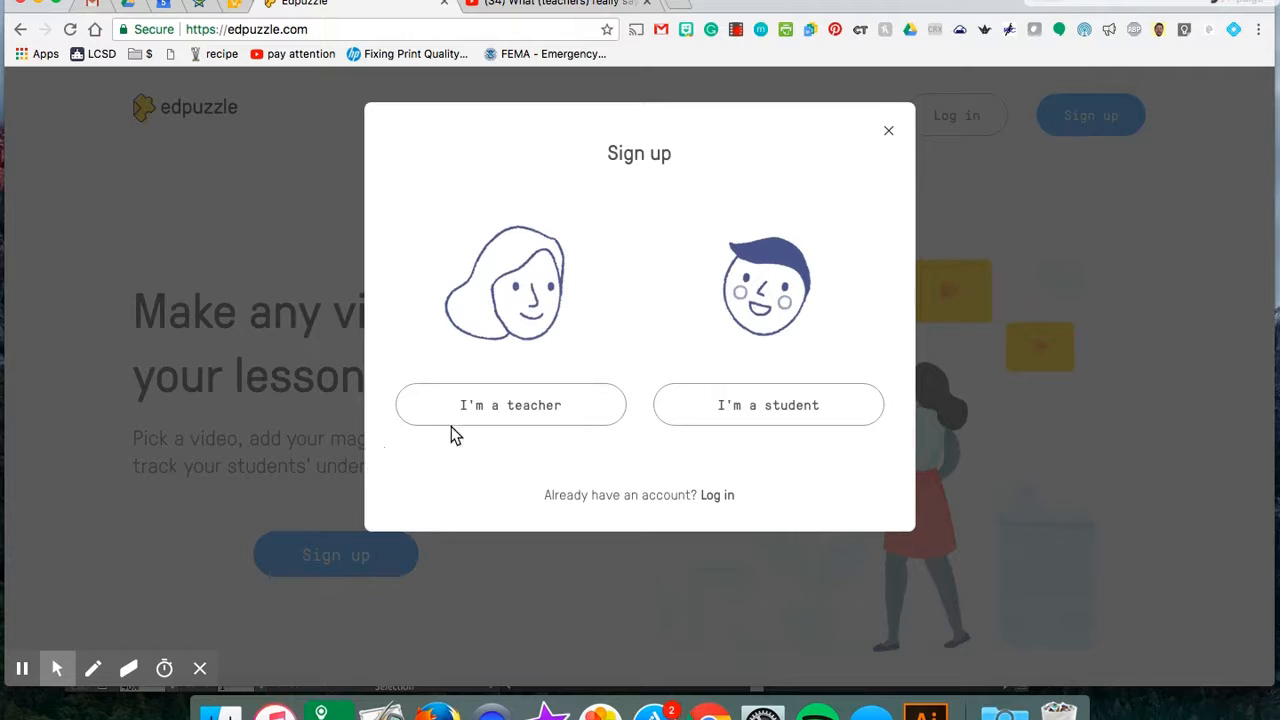
left_click(493, 407)
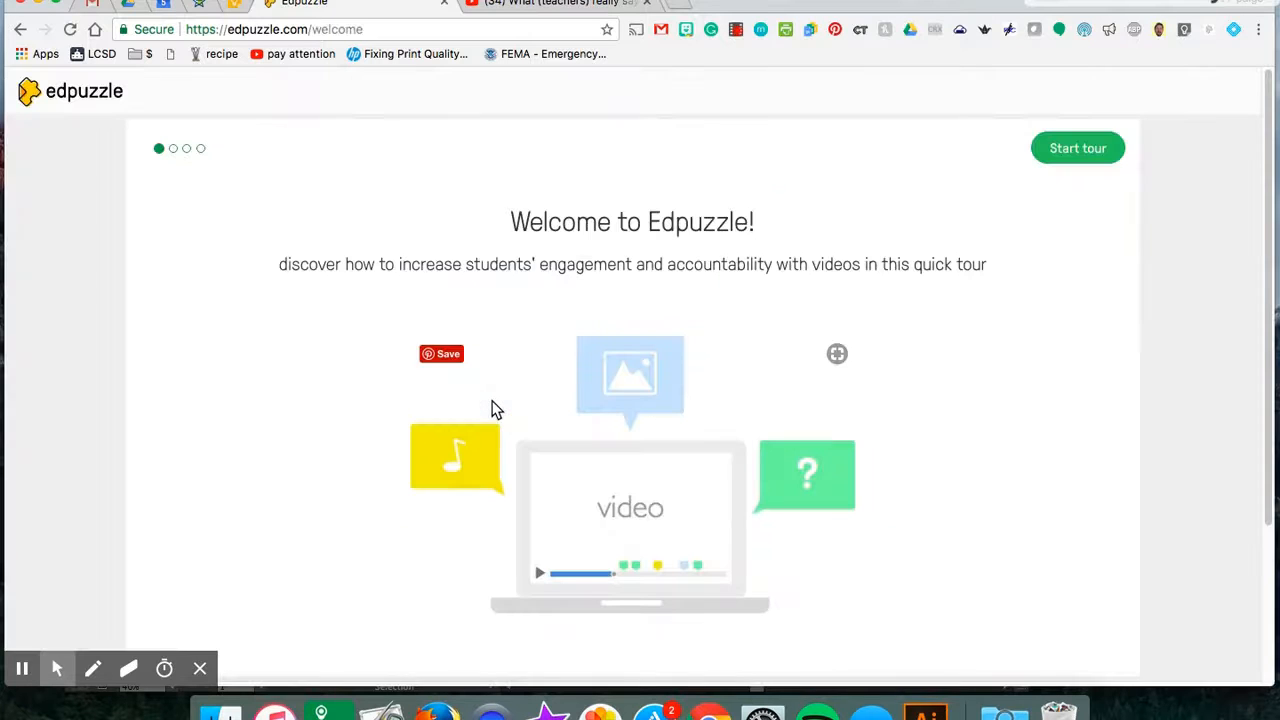
scroll(953, 225, "down", 3)
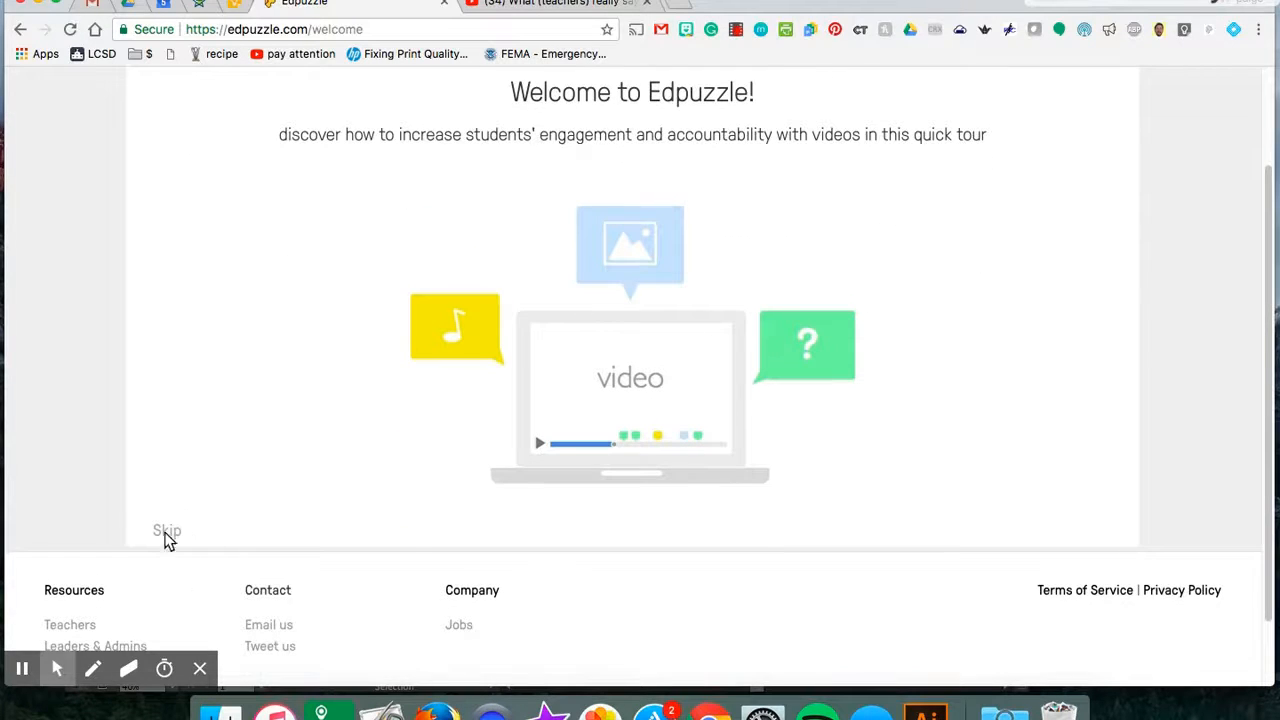
left_click(166, 532)
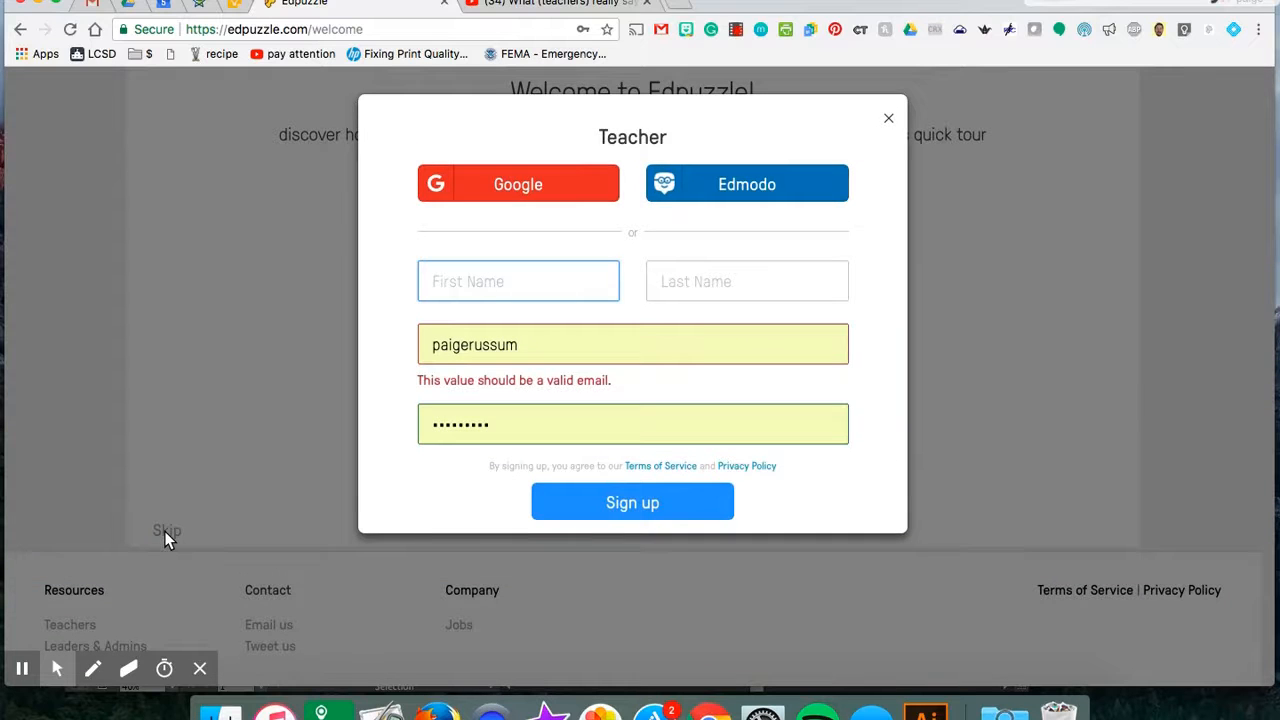
left_click(488, 188)
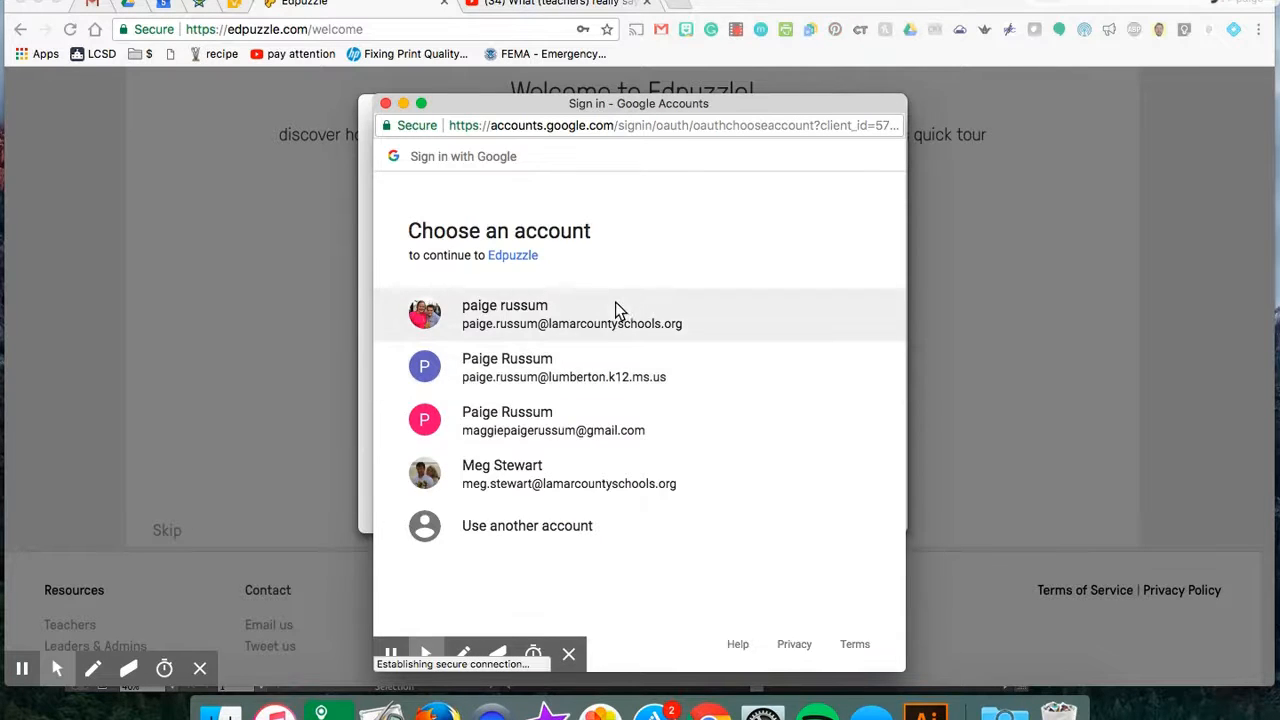
left_click(615, 303)
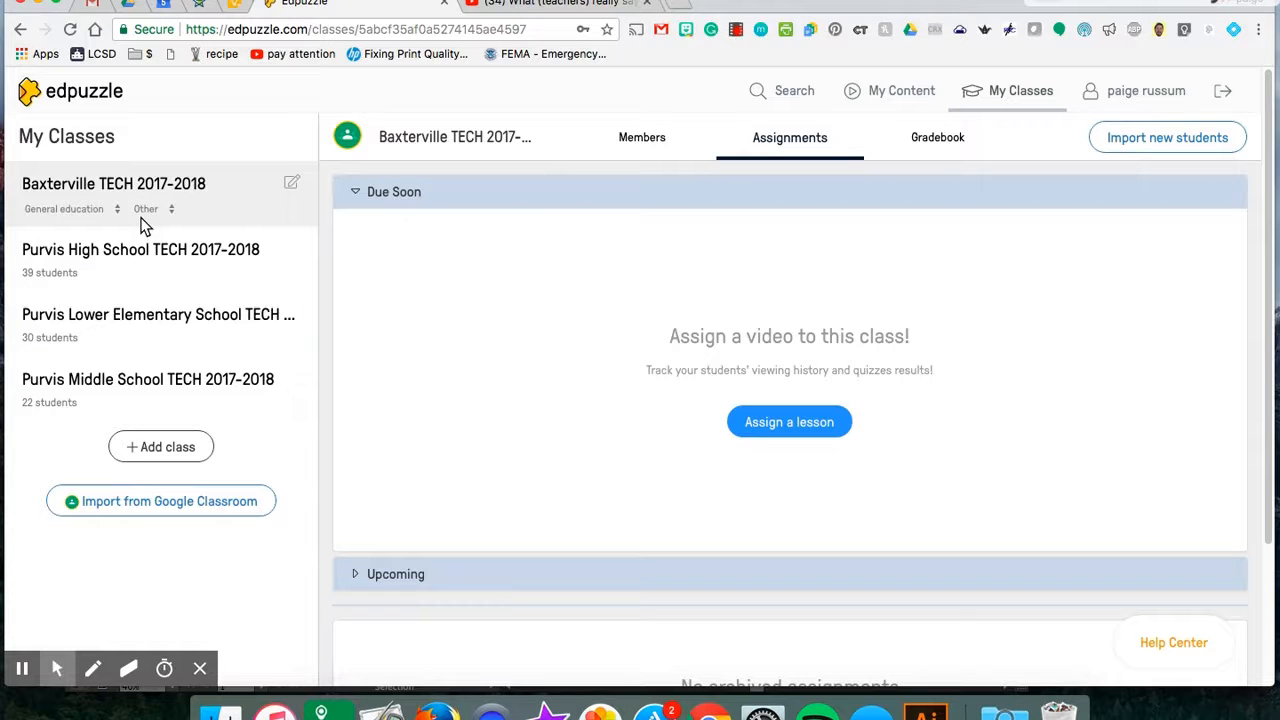
Step: Review the Google Classroom courses offered for import and close the list without importing any
left_click(113, 508)
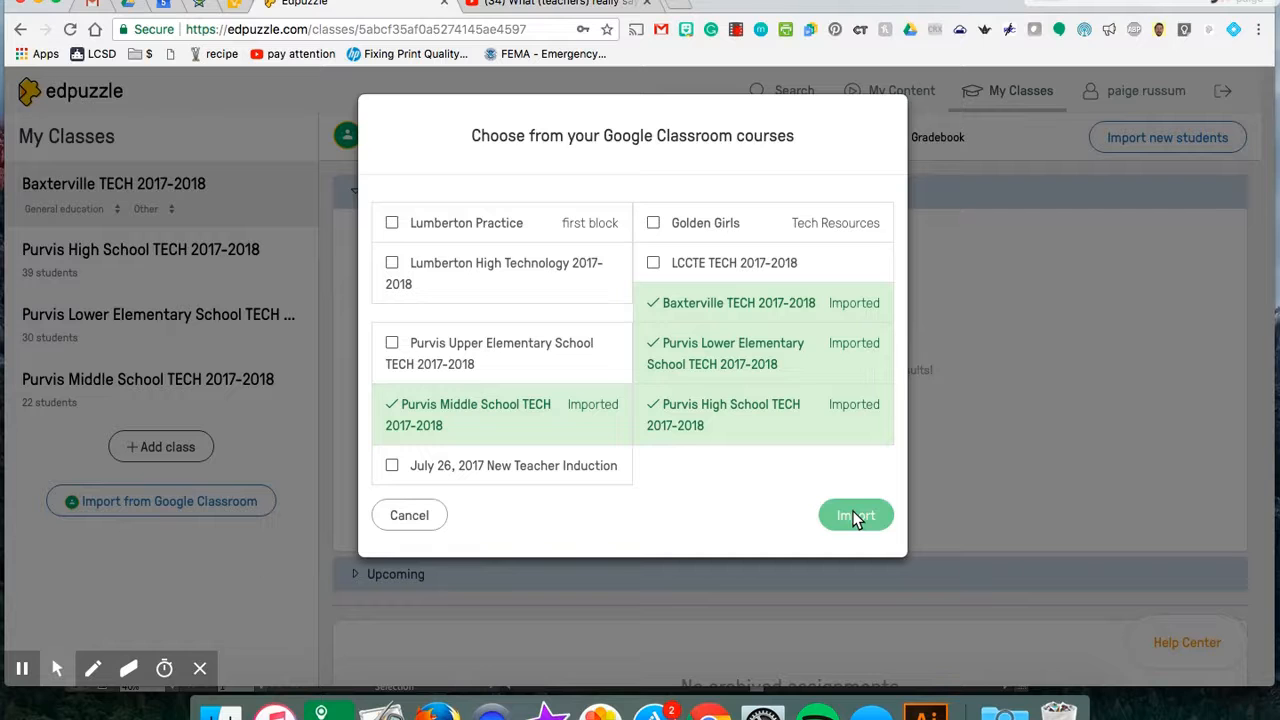
left_click(416, 519)
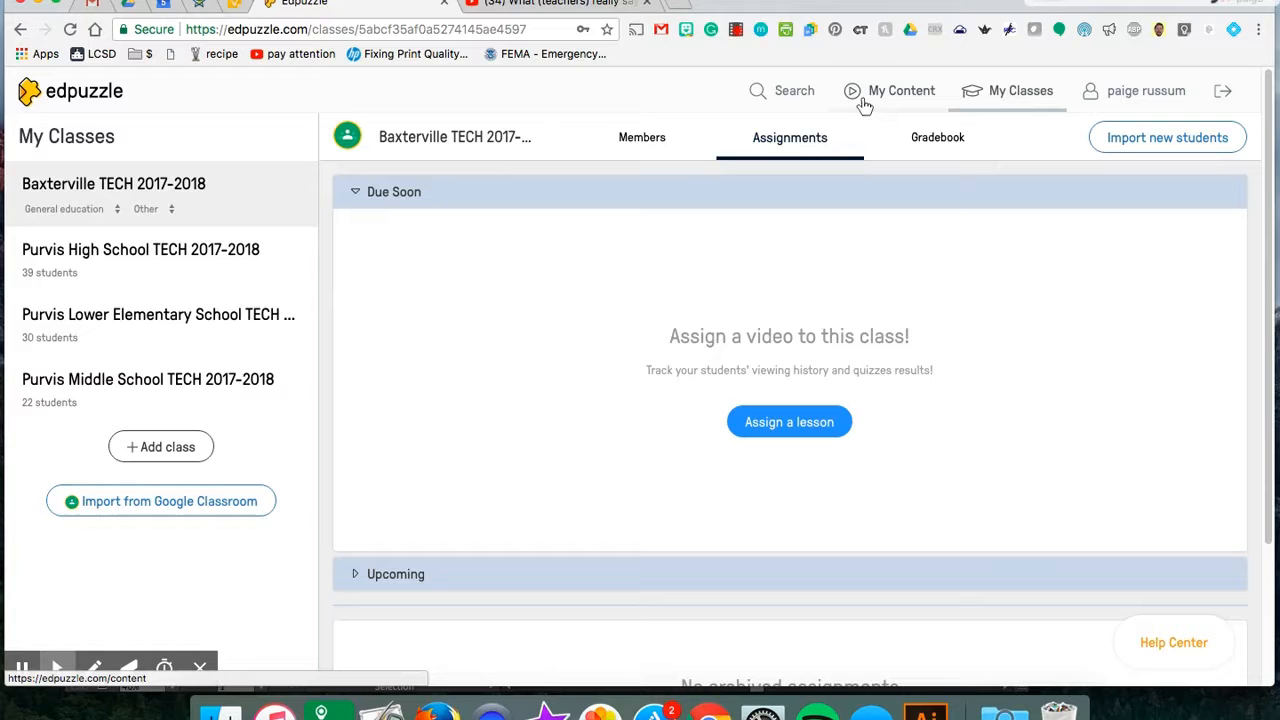
Step: Open the video search page and browse the public channels to the TED Talks videos
left_click(770, 95)
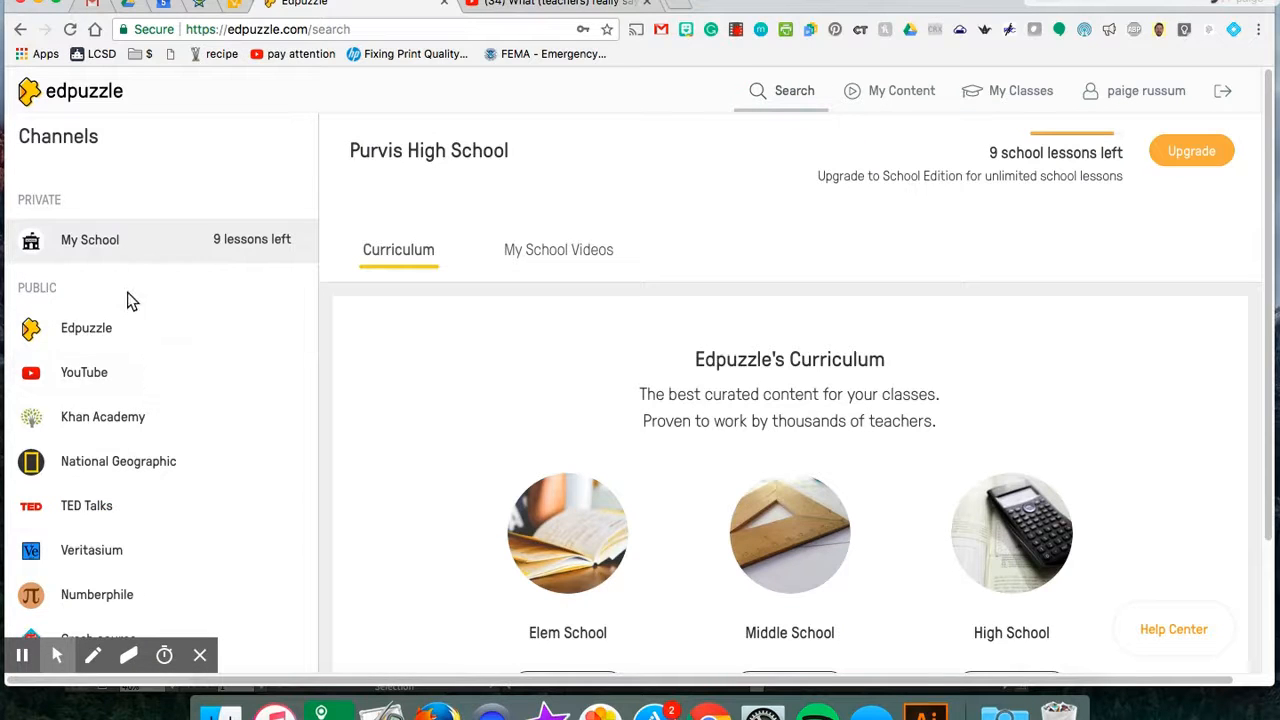
scroll(126, 297, "down", 2)
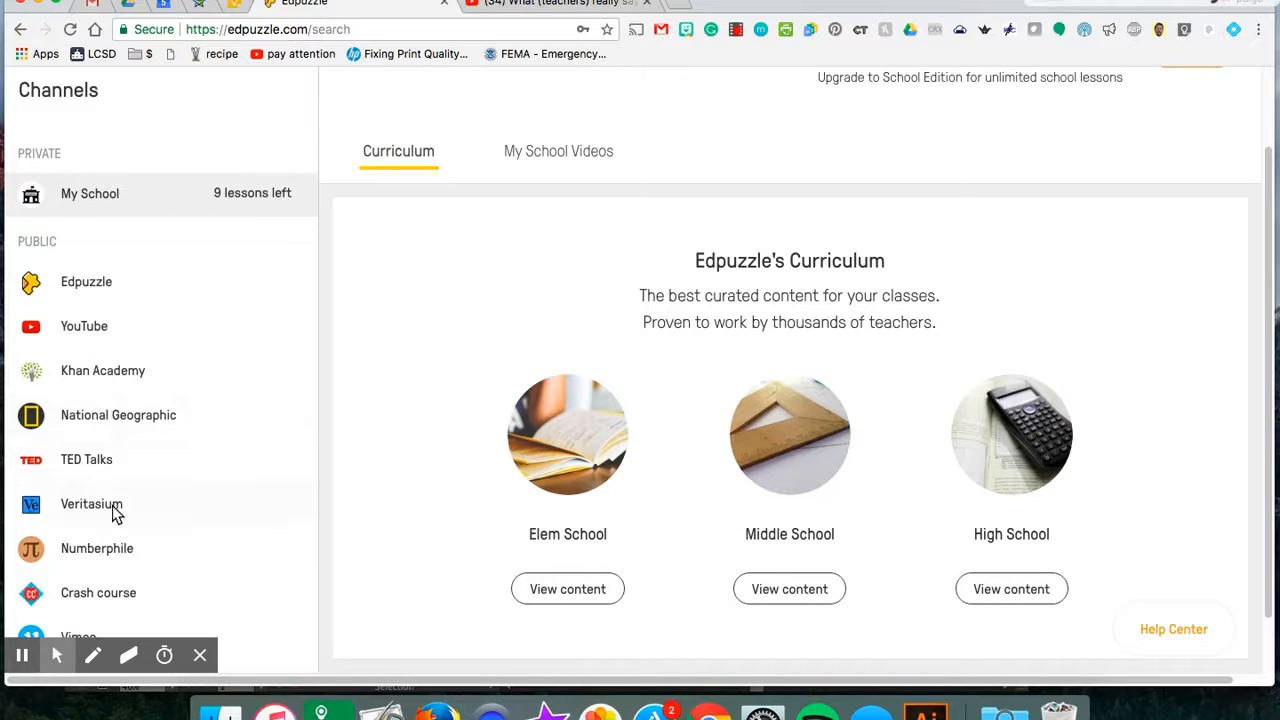
scroll(117, 547, "down", 2)
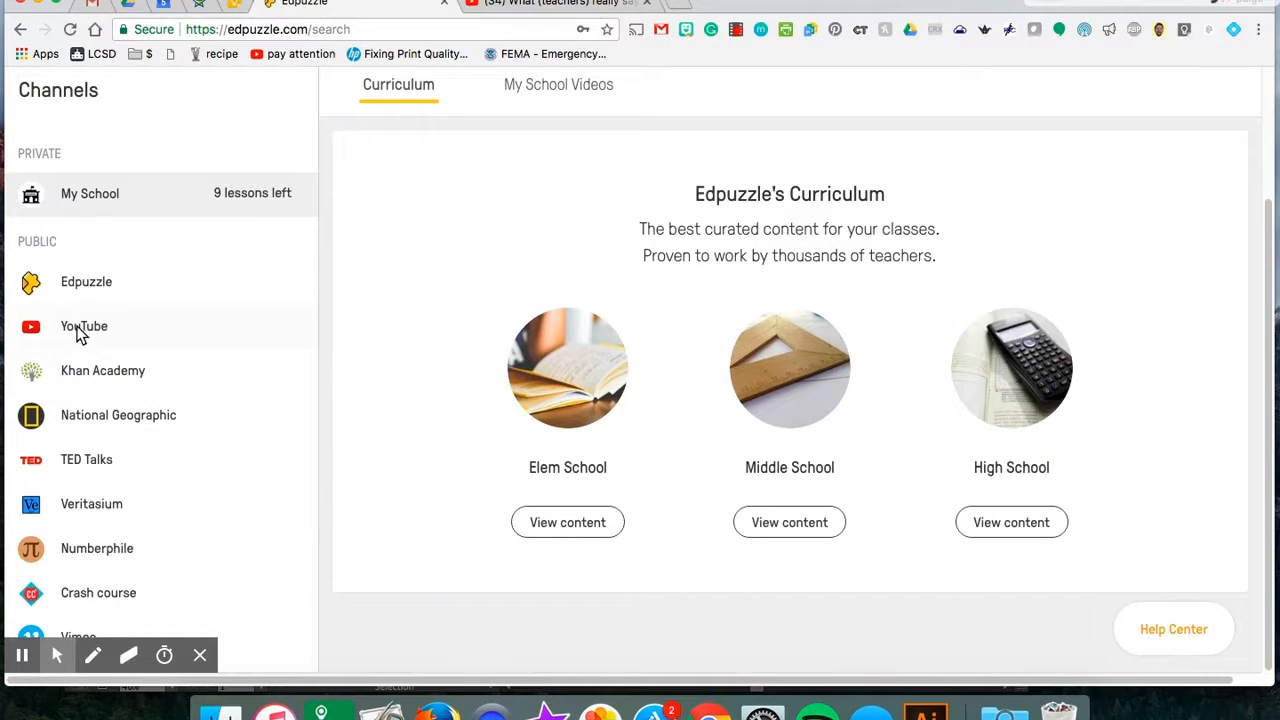
left_click(88, 461)
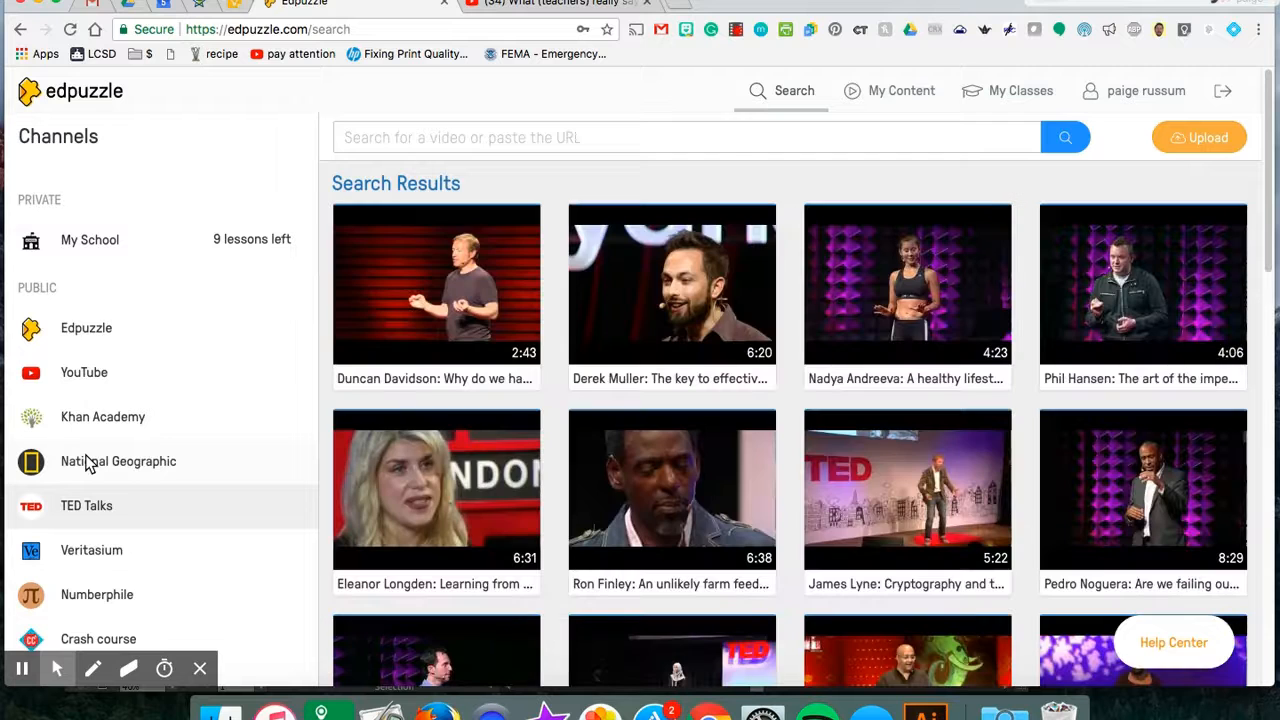
Step: Choose to use the 4:23 healthy lifestyle TED talk, opening it in the video lesson editor
left_click(812, 138)
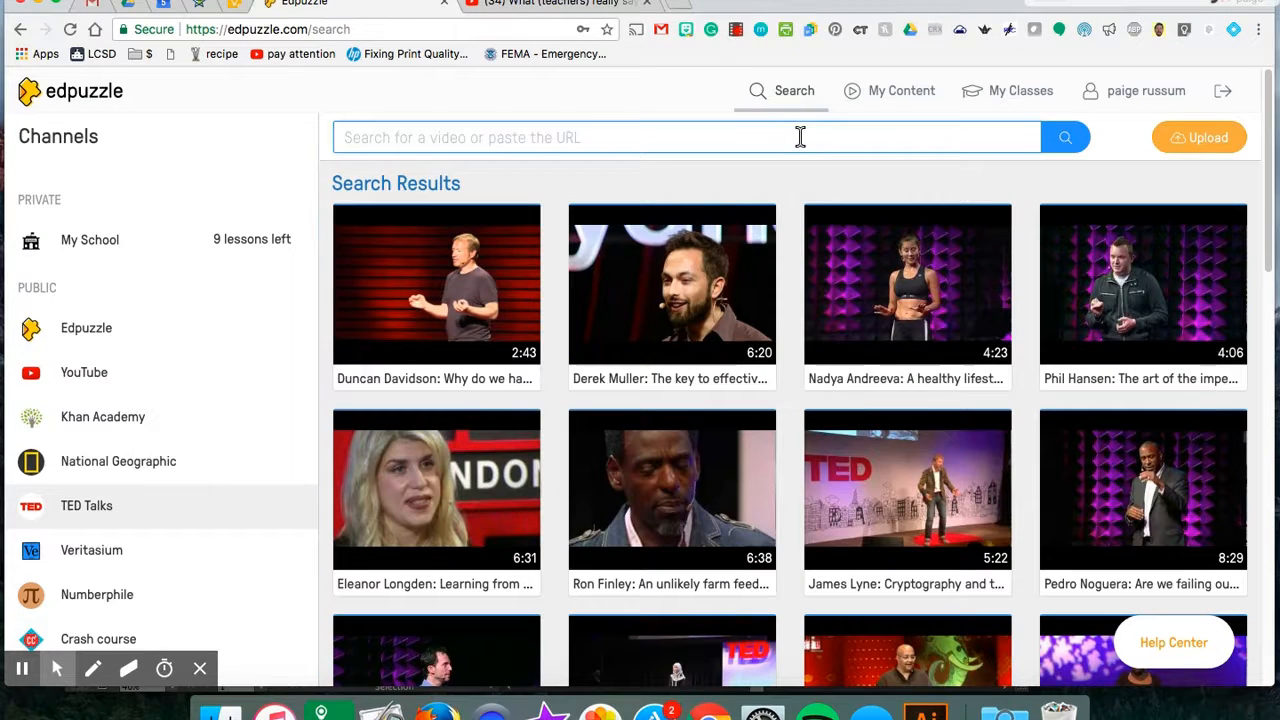
mouse_move(971, 330)
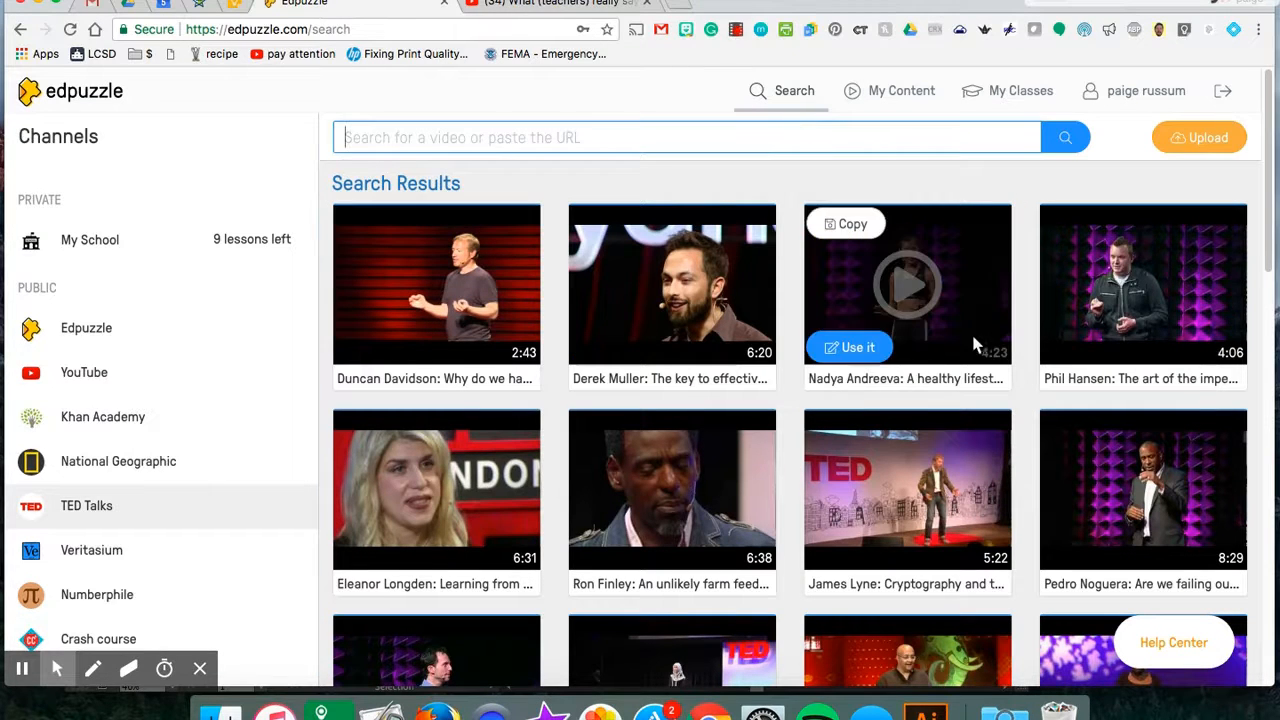
left_click(857, 350)
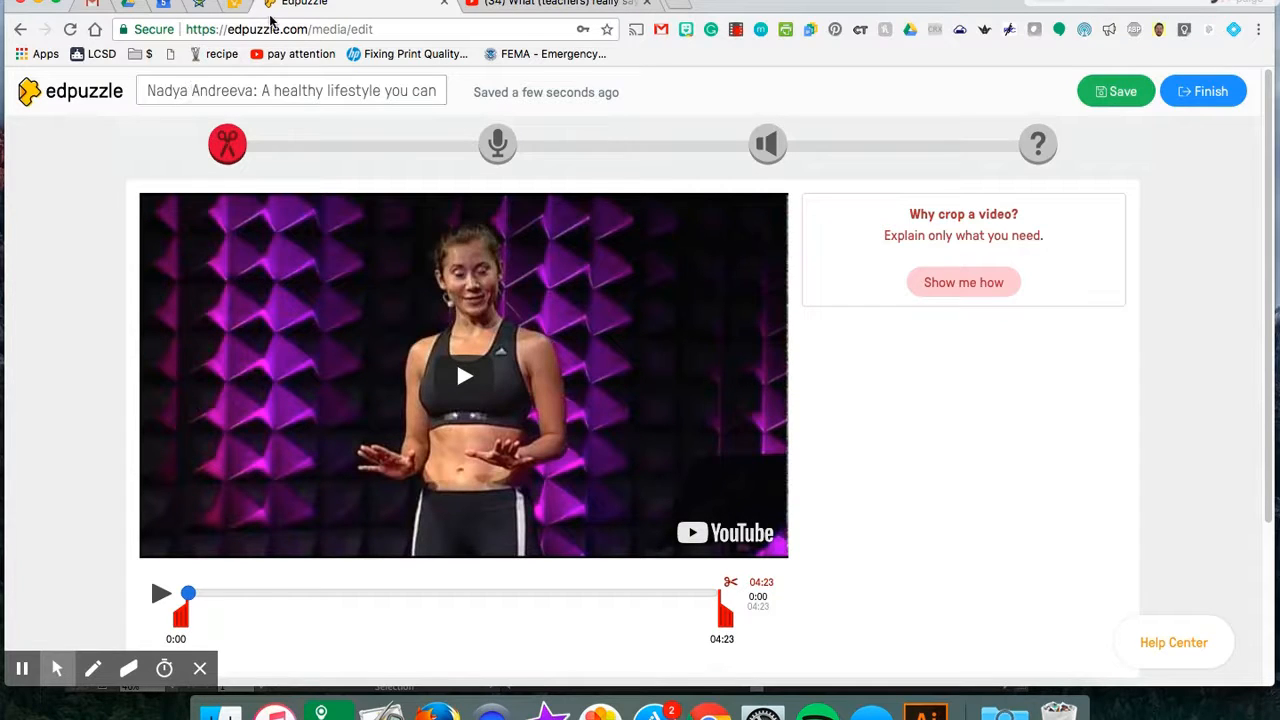
Step: Search the web for "chrome web store" in a new tab and open the store's Extensions page
left_click(684, 5)
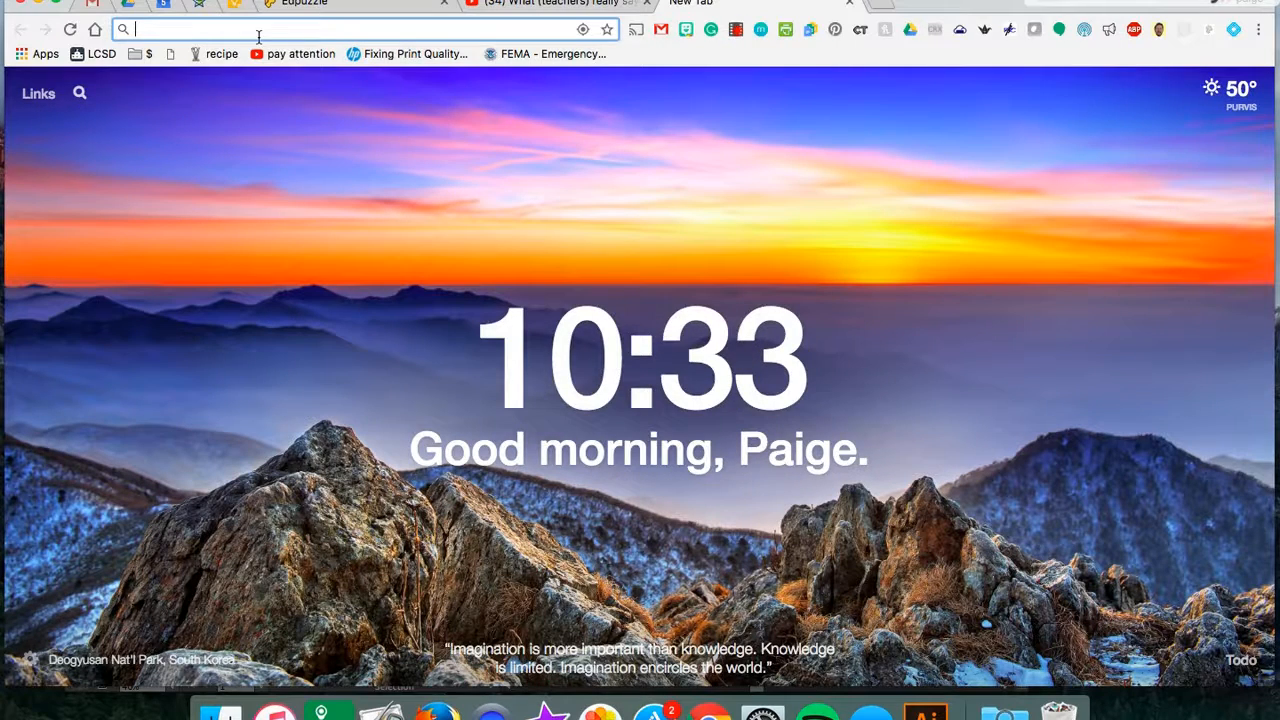
type("chrome we")
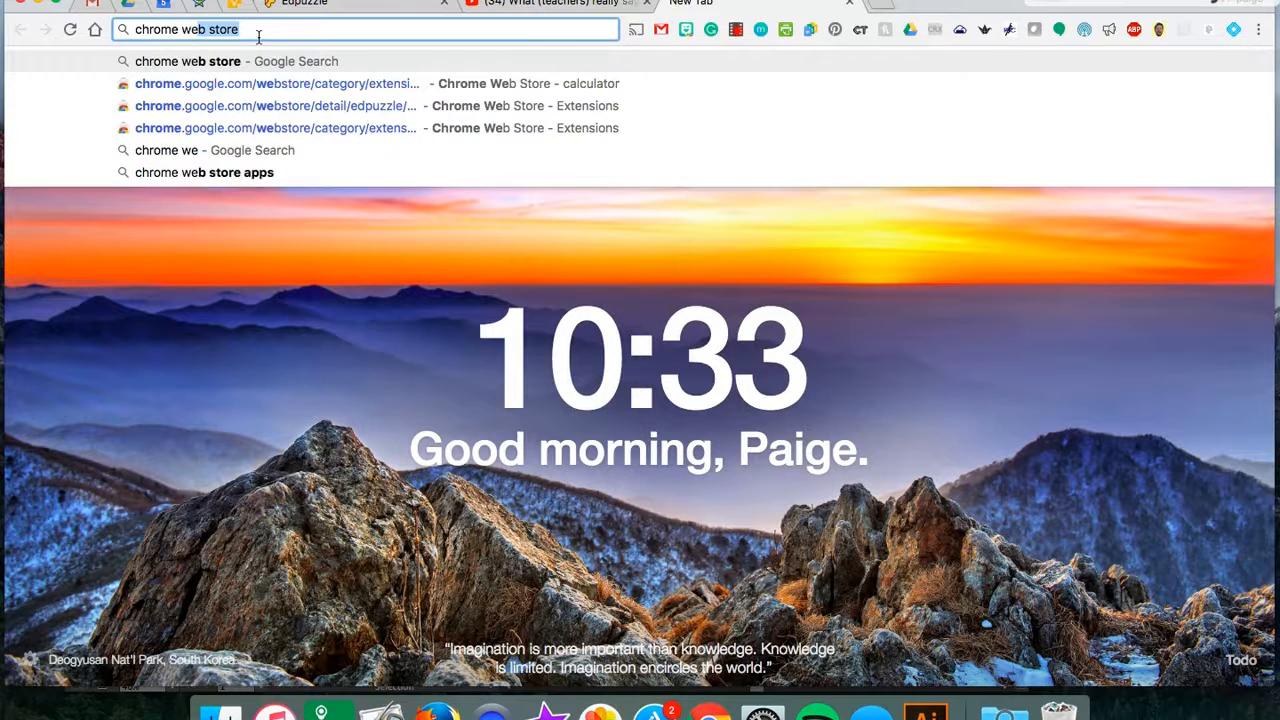
key("Return")
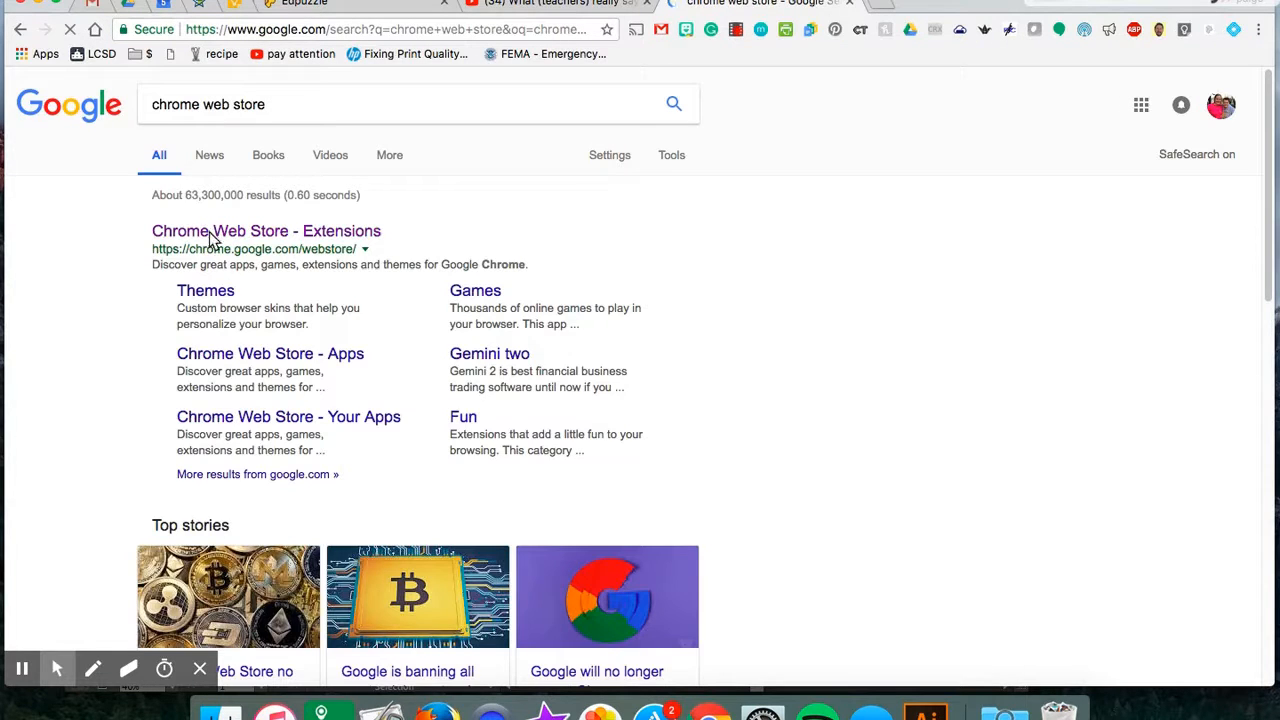
left_click(210, 232)
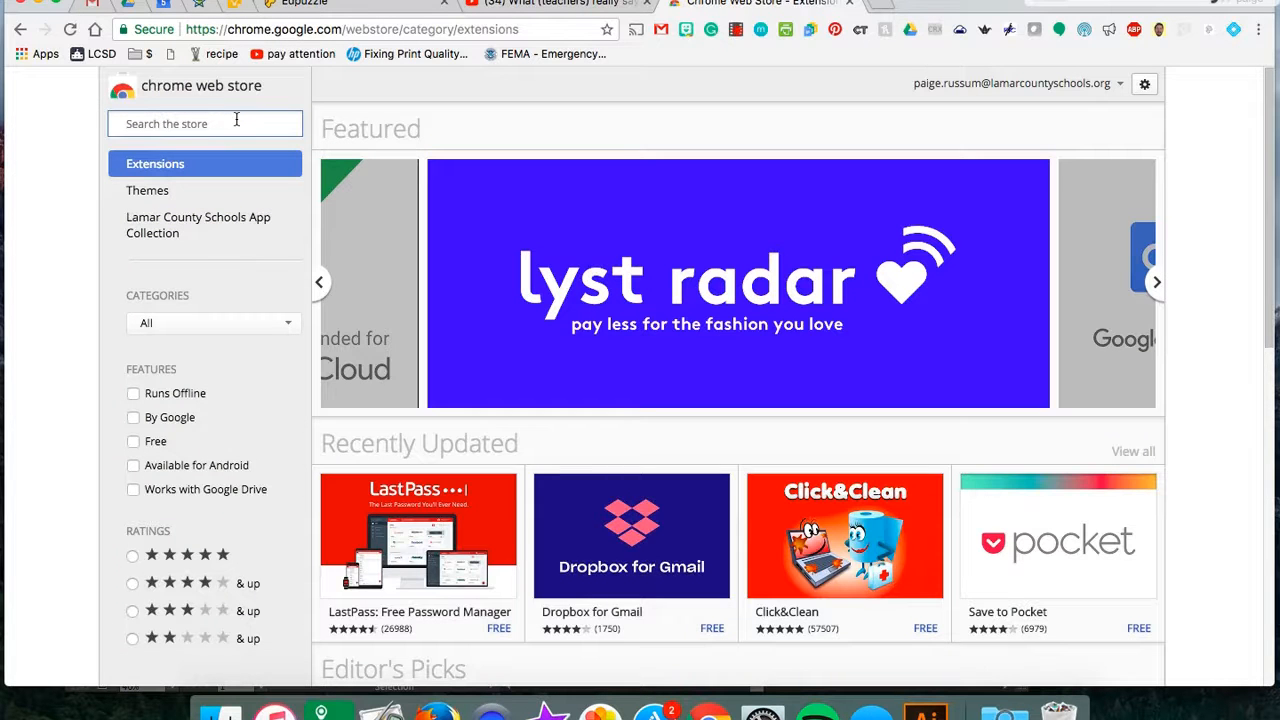
Step: Search the Chrome Web Store for "edpuzzle"
left_click(236, 122)
type("e")
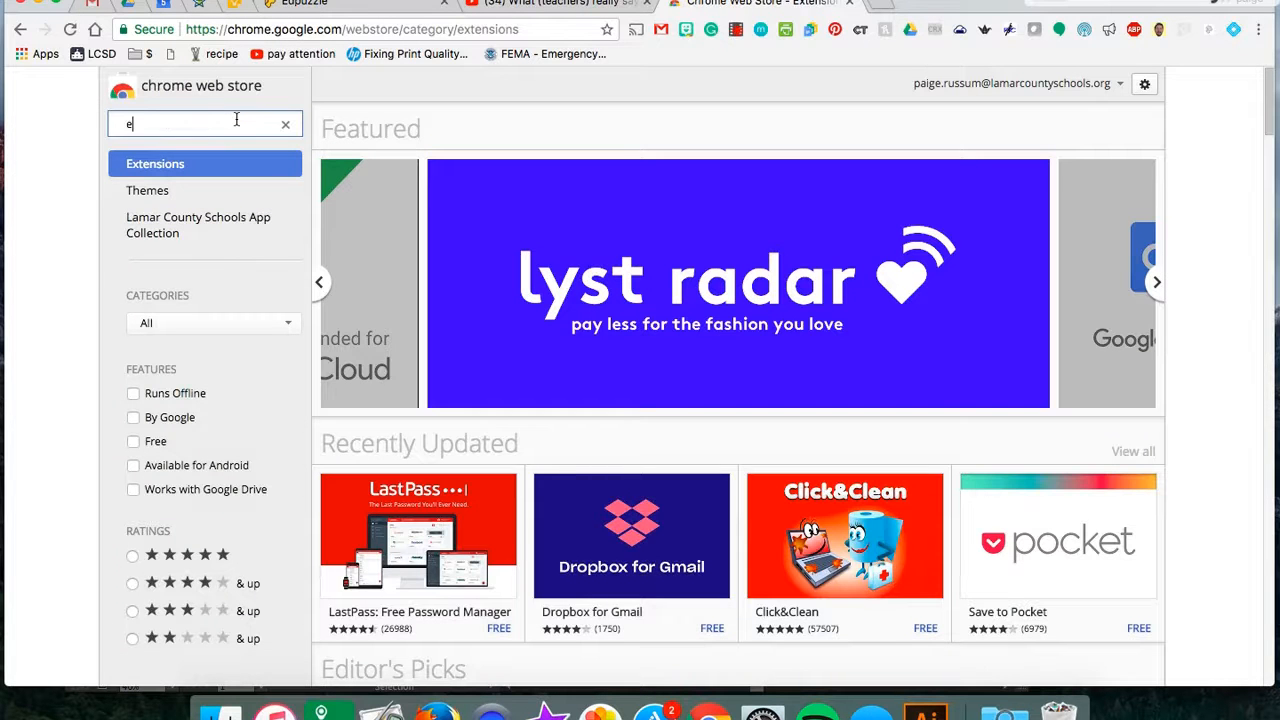
type("dpuzzle")
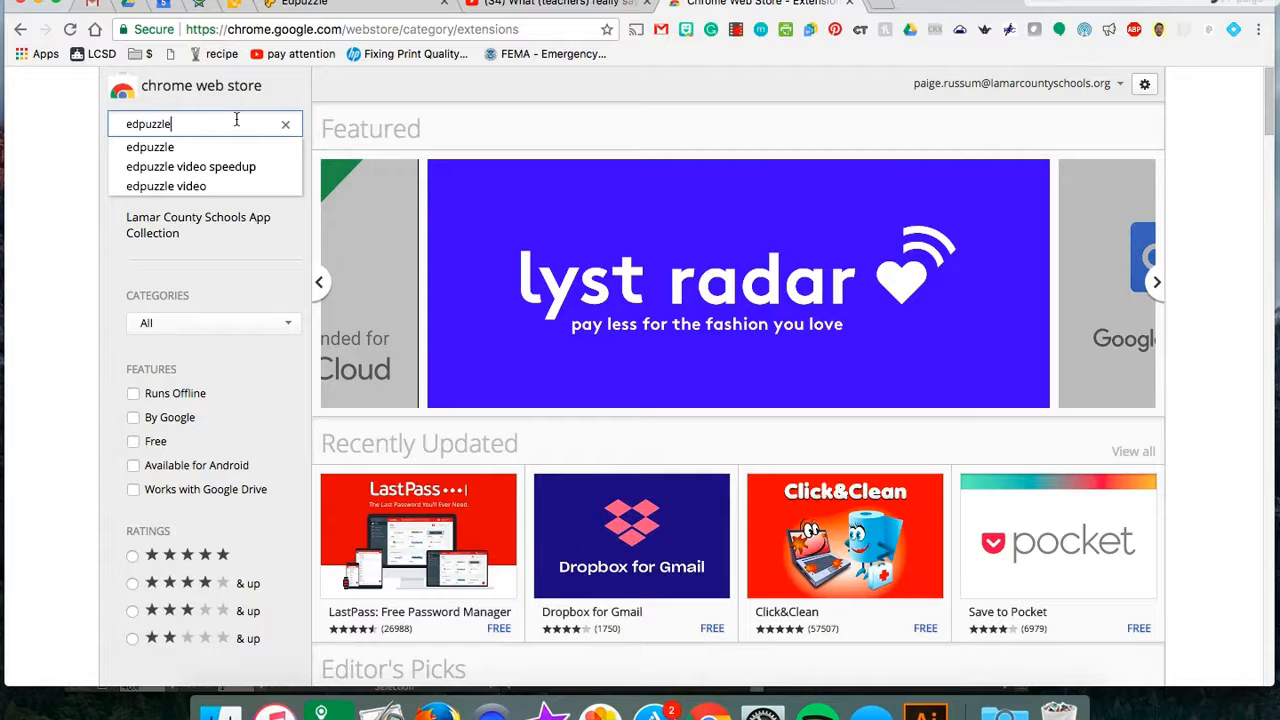
key("Return")
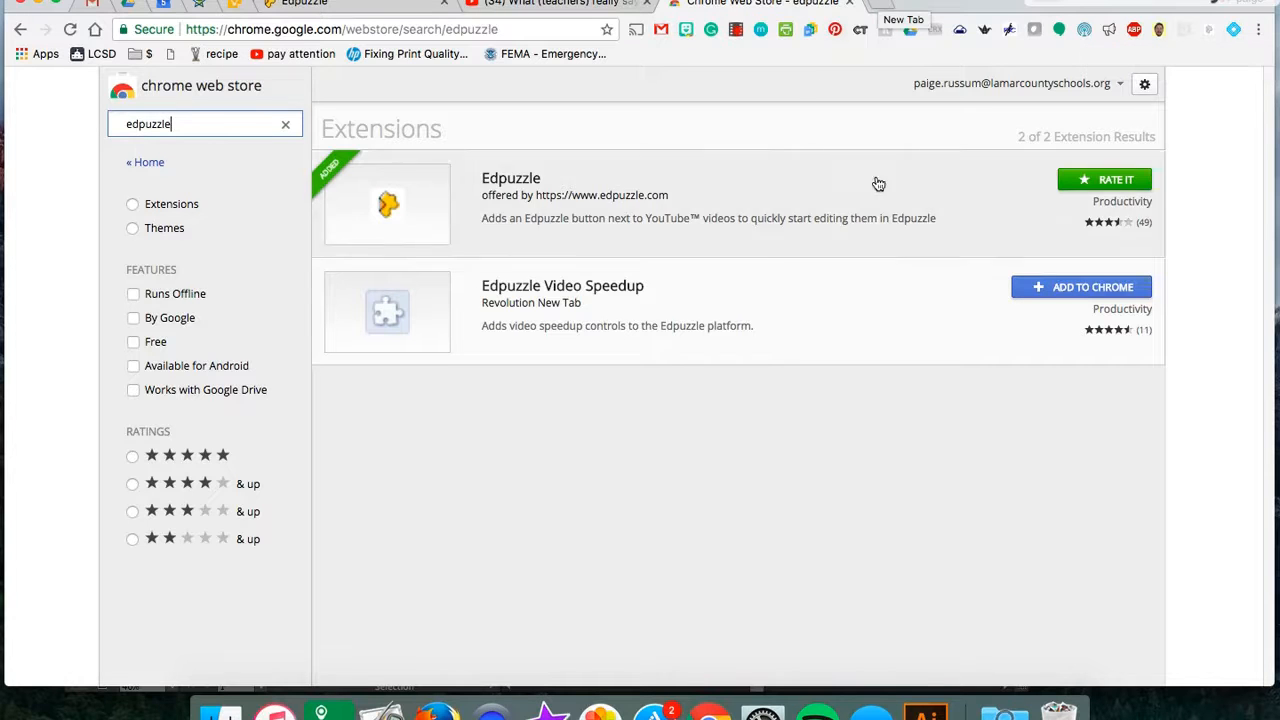
Step: Close the store, open the YouTube video about worn-out teachers in the Edpuzzle editor, and crop it to 0:13–0:39
left_click(851, 5)
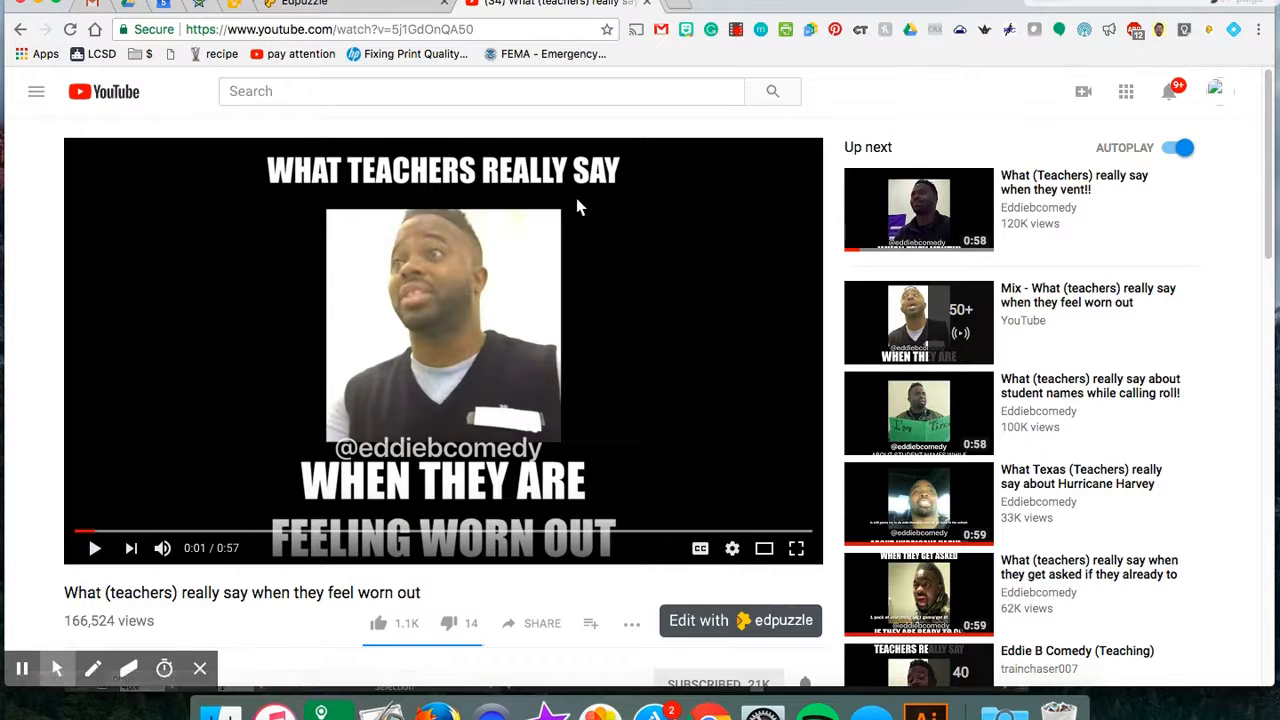
left_click(765, 621)
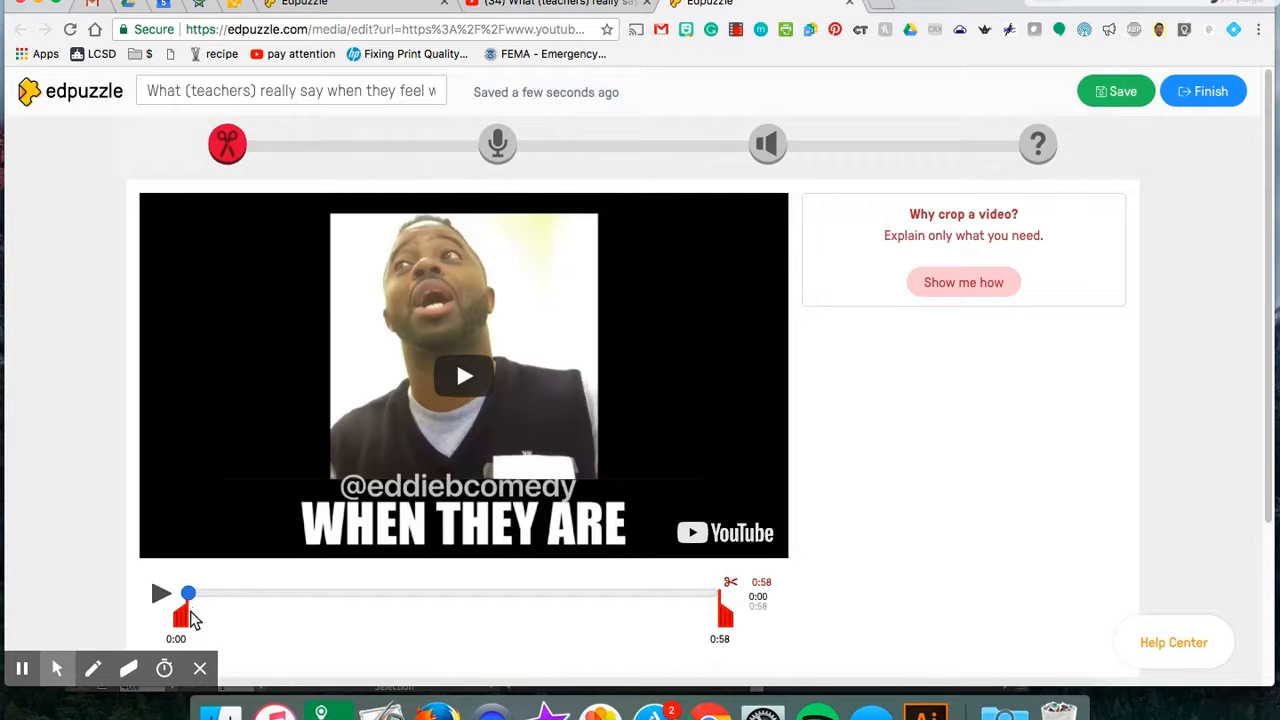
left_click_drag(178, 632, 305, 643)
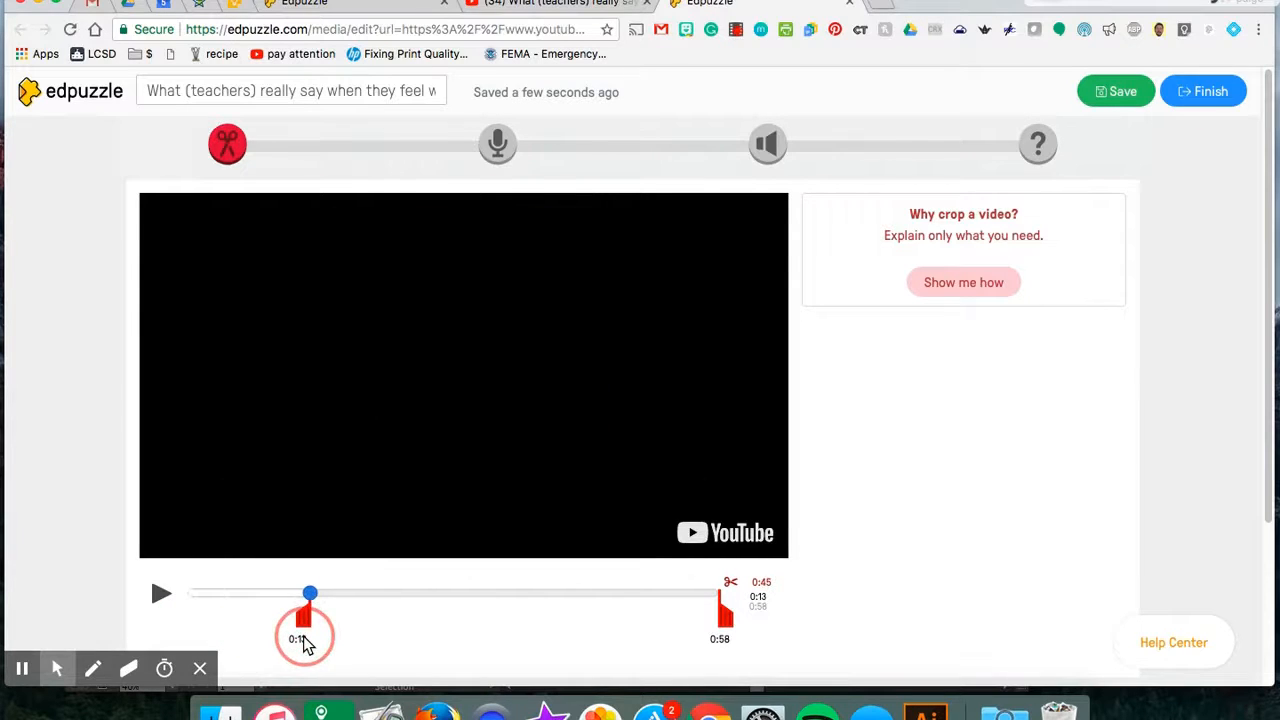
left_click_drag(727, 635, 558, 636)
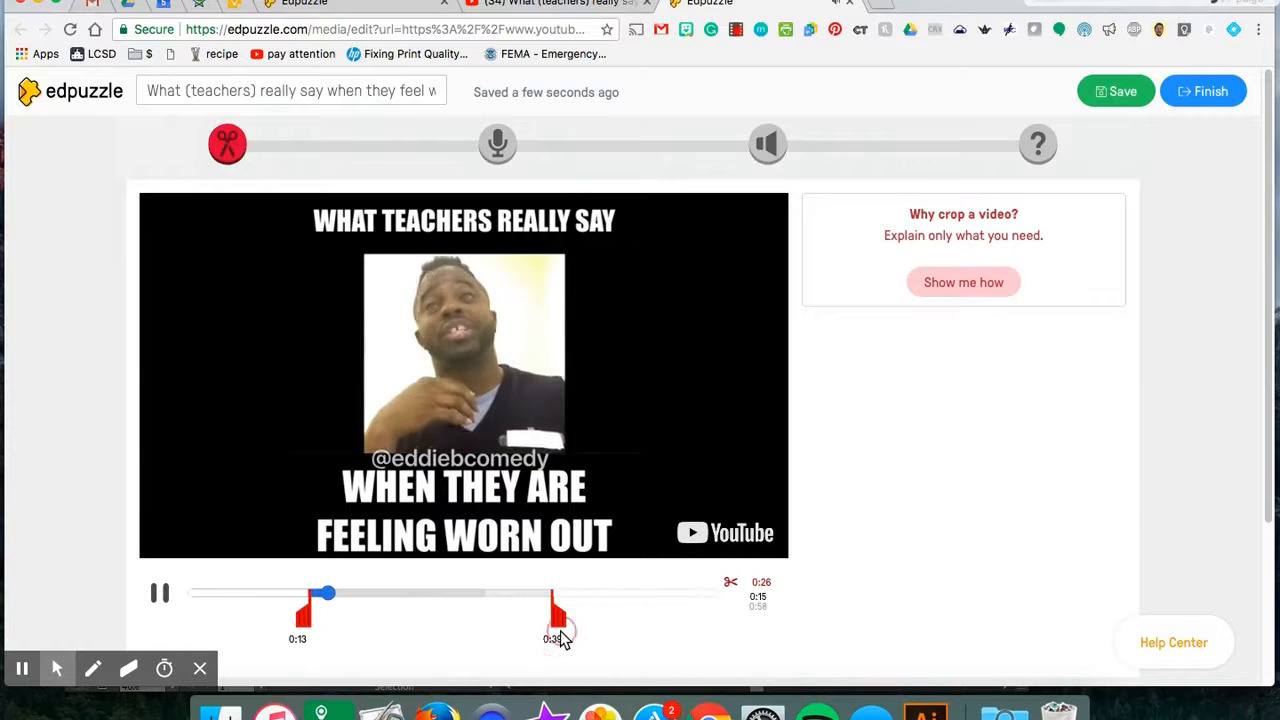
left_click(160, 593)
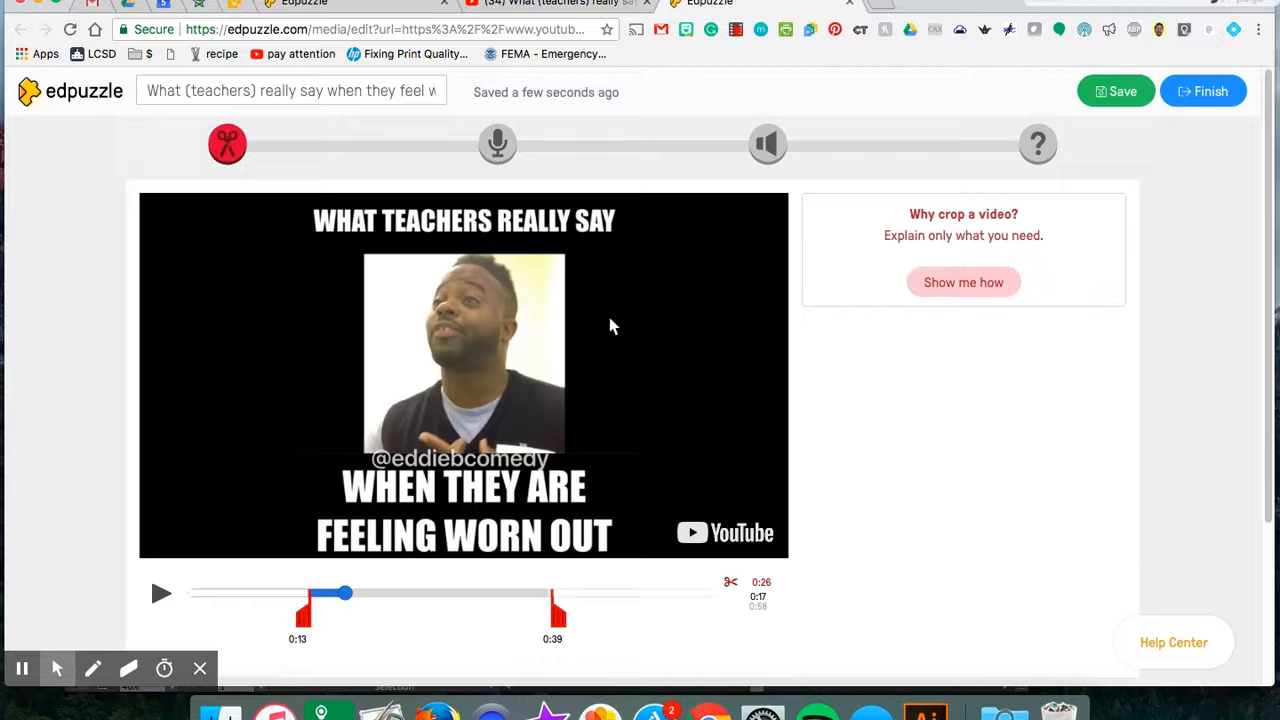
Step: View the audio track option, record an audio note at 0:08 in the cropped video, and play it back
left_click(495, 145)
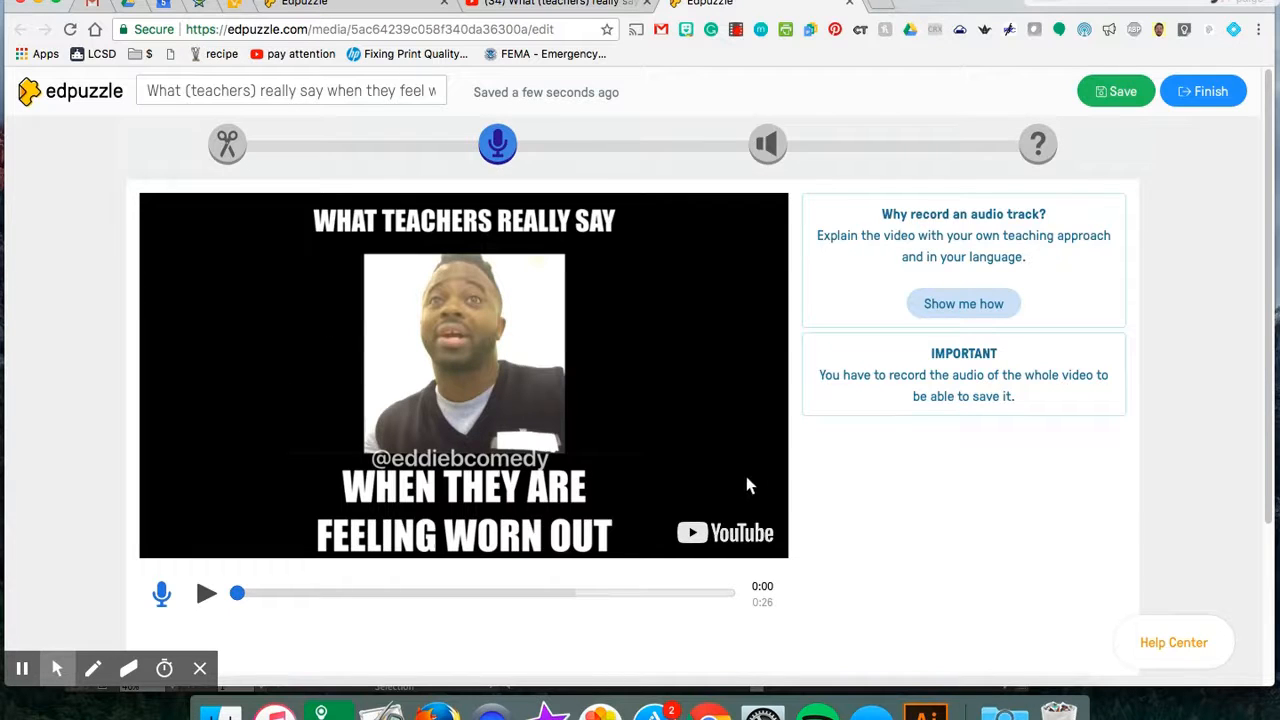
left_click(768, 144)
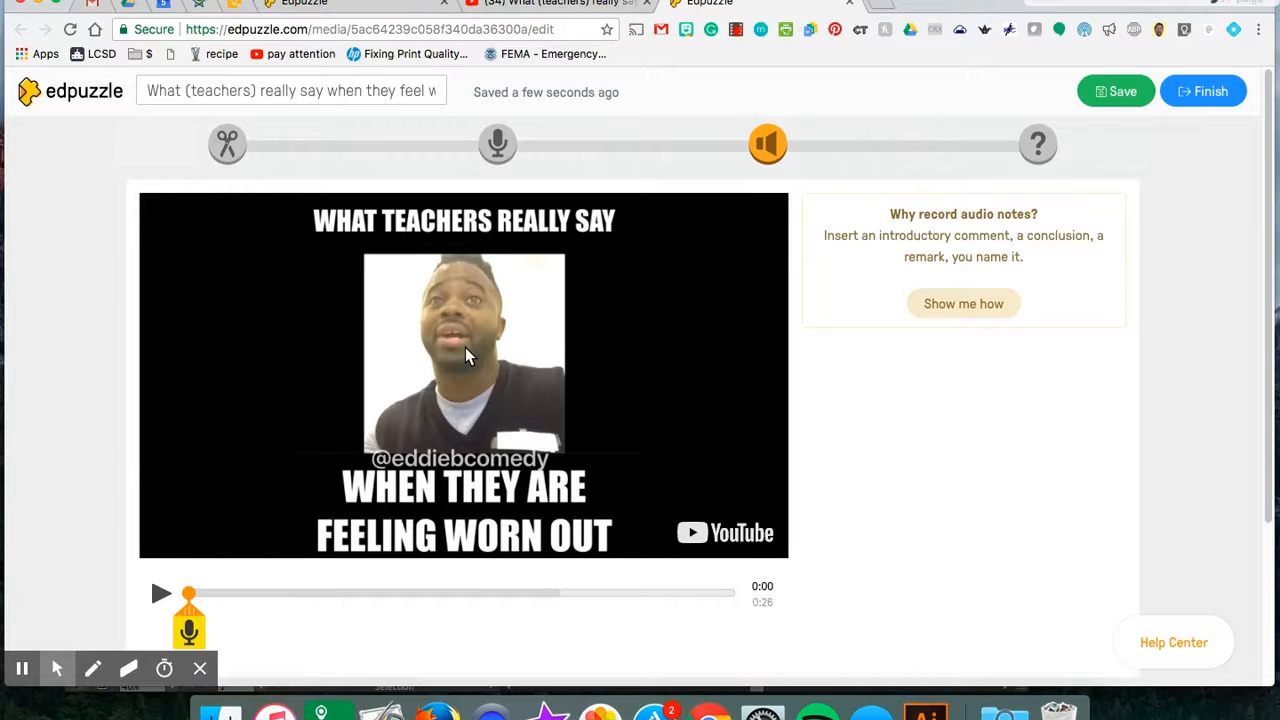
left_click_drag(189, 628, 292, 637)
left_click_drag(190, 625, 364, 628)
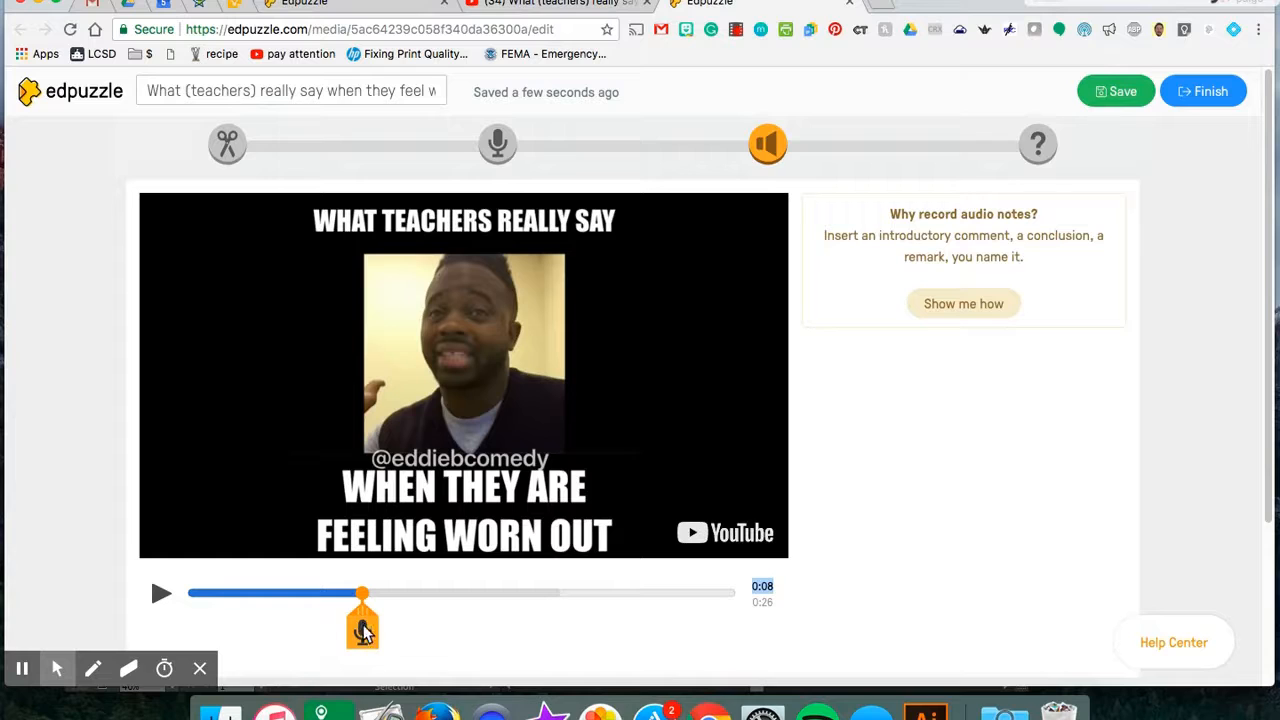
left_click(363, 630)
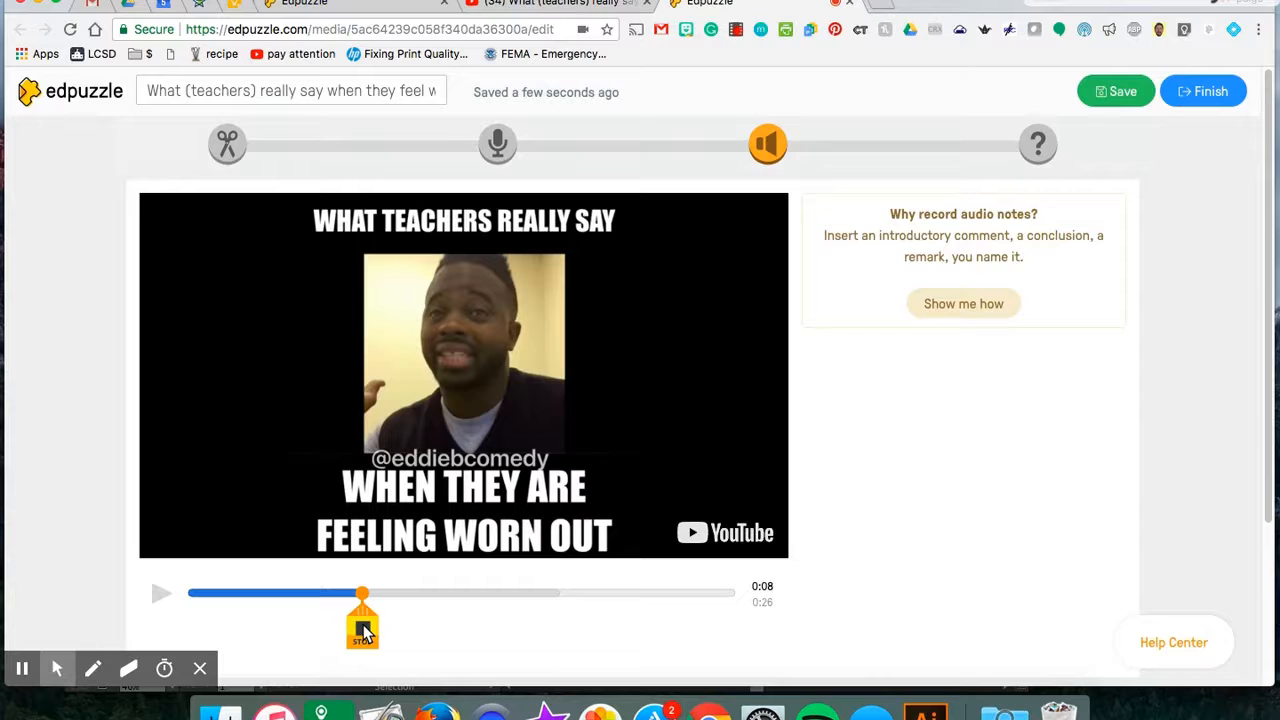
left_click(363, 630)
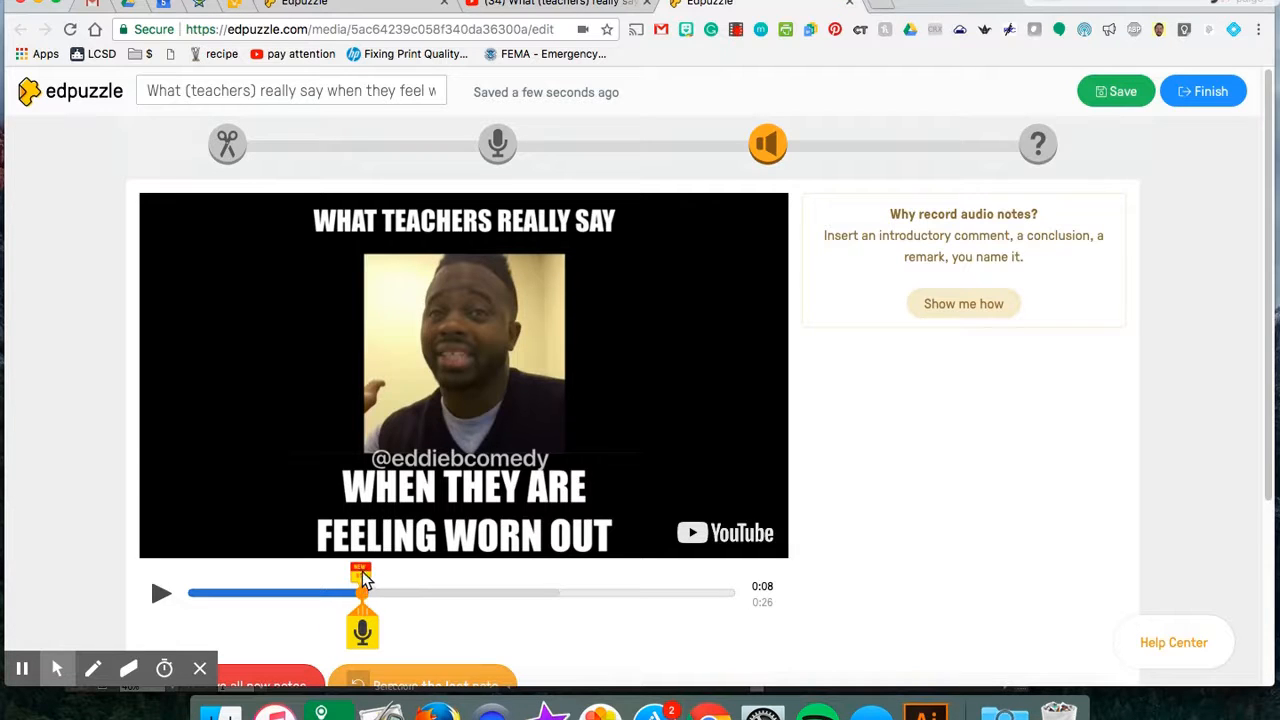
left_click(362, 576)
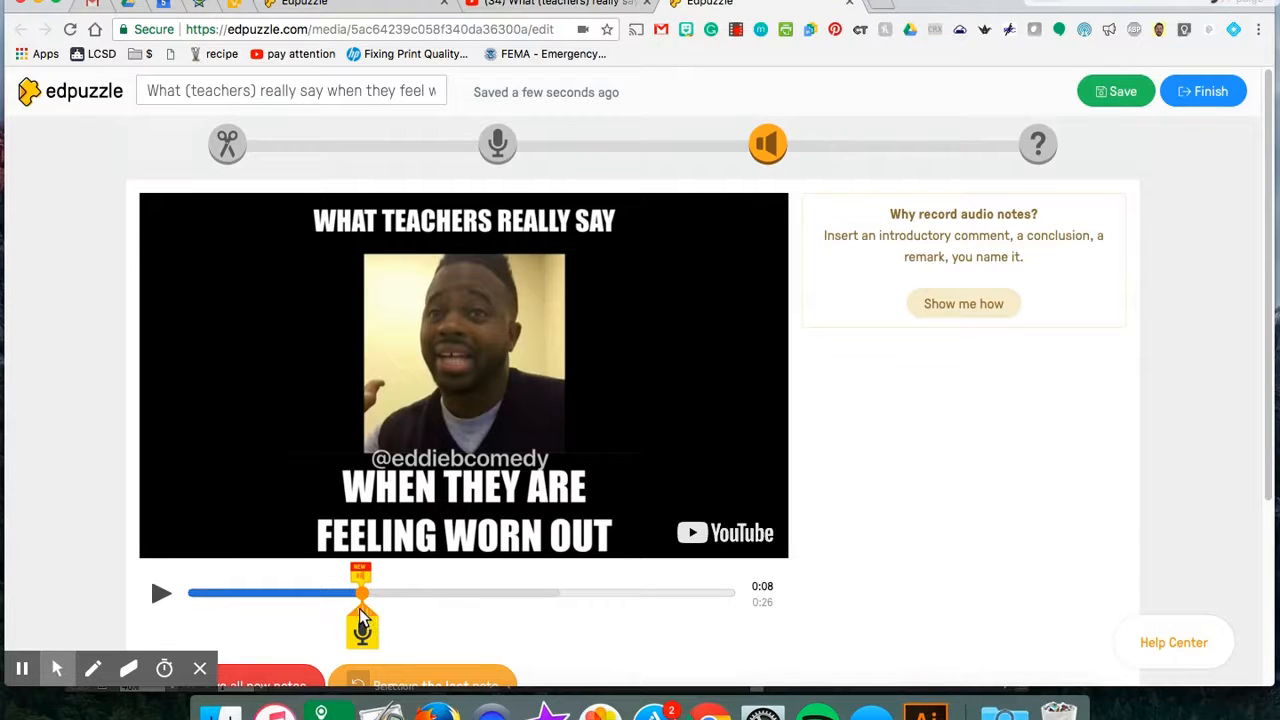
Step: Record a second audio note at 0:13 in the video and play it back
left_click_drag(363, 620, 476, 622)
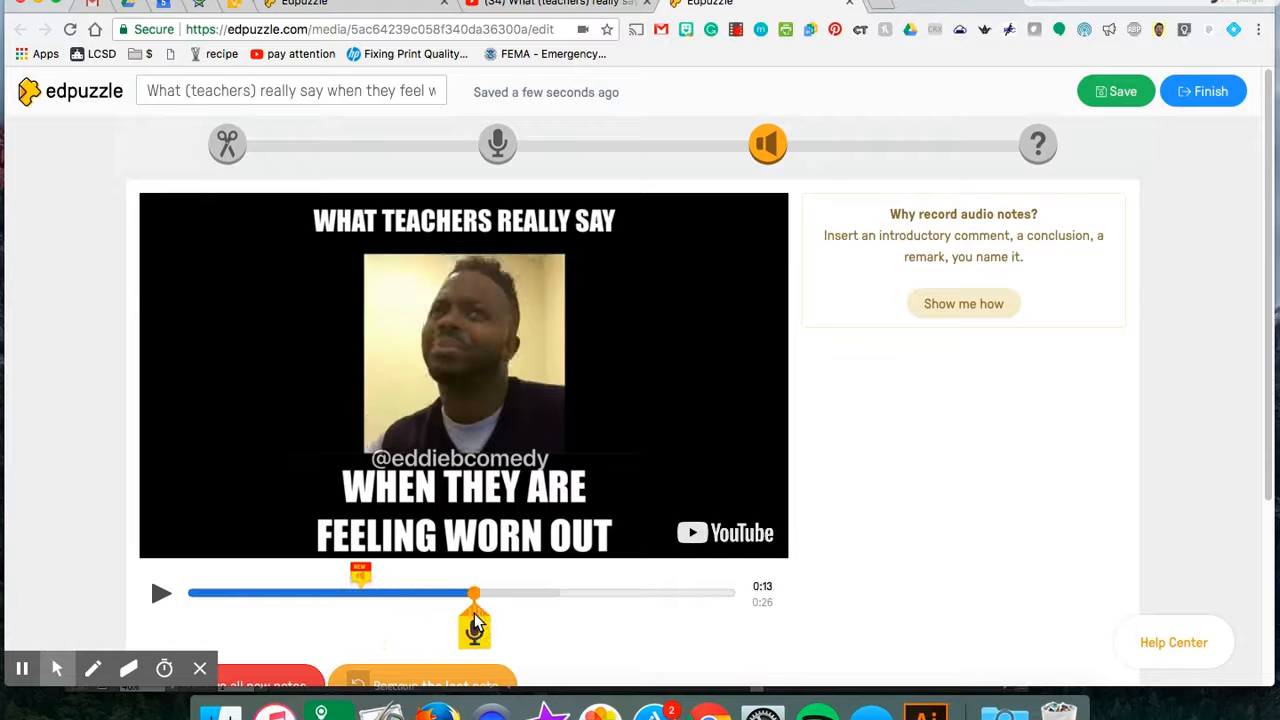
left_click(475, 630)
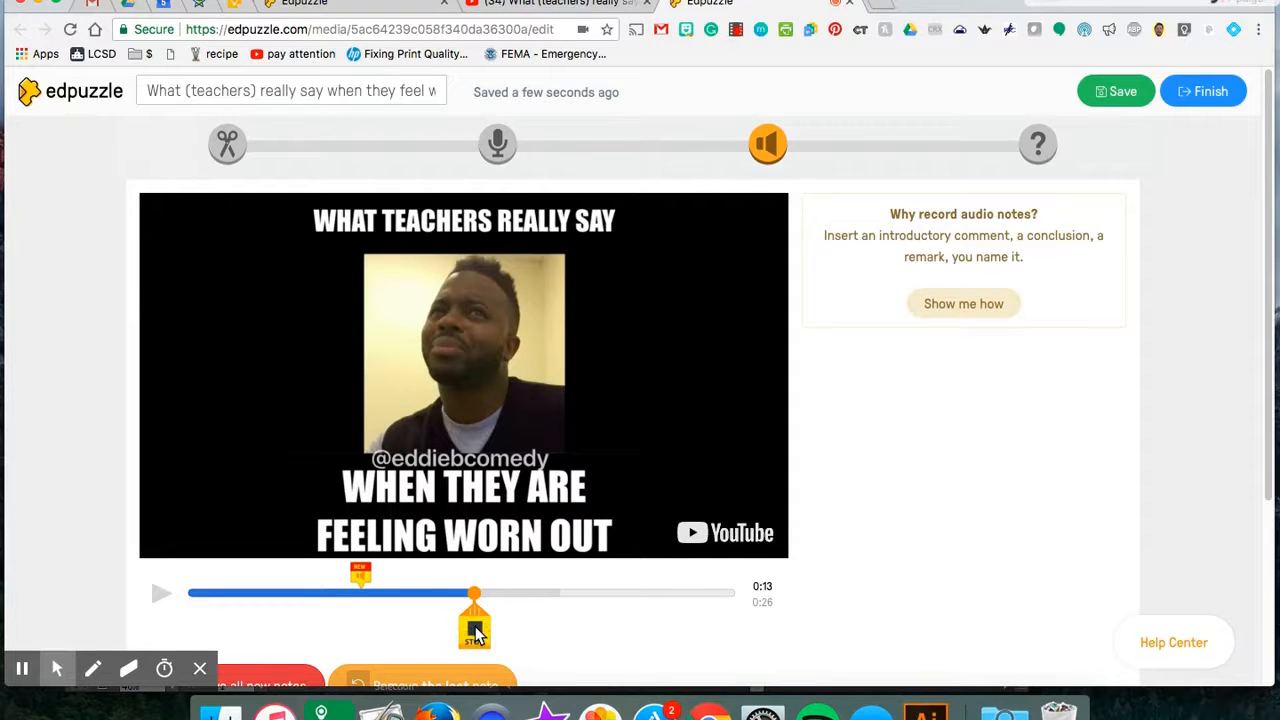
left_click(475, 630)
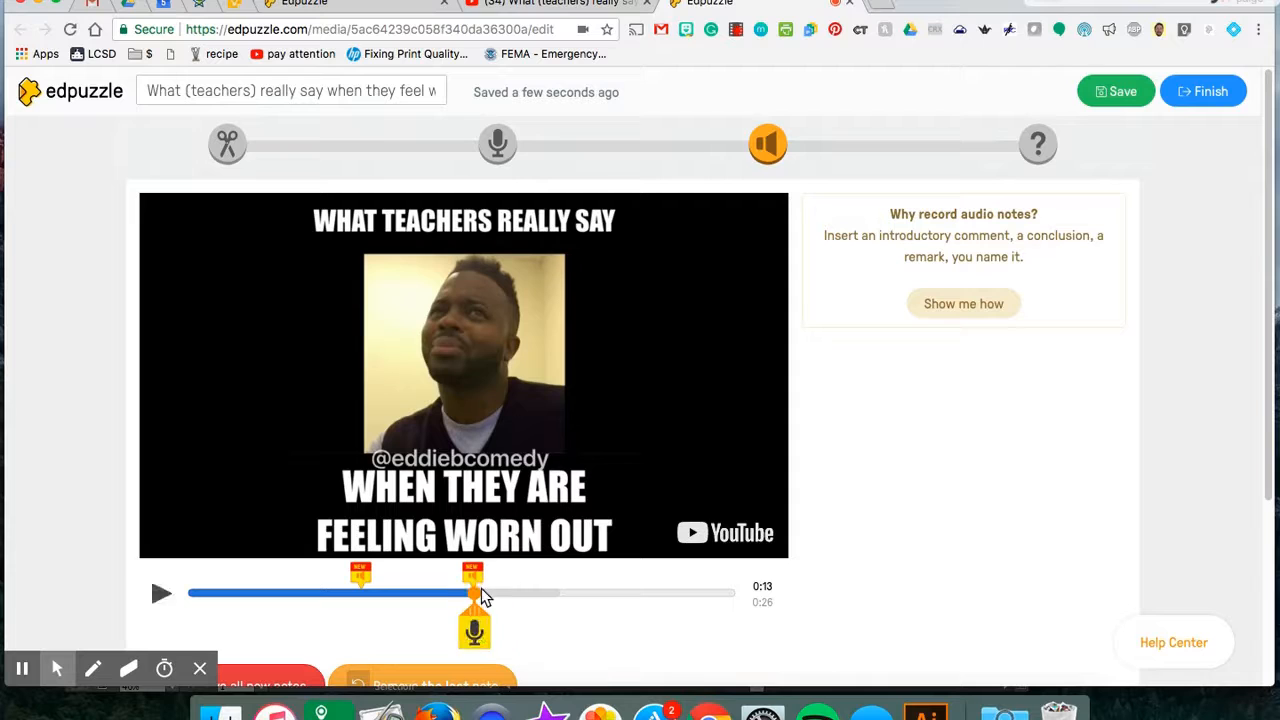
left_click(474, 580)
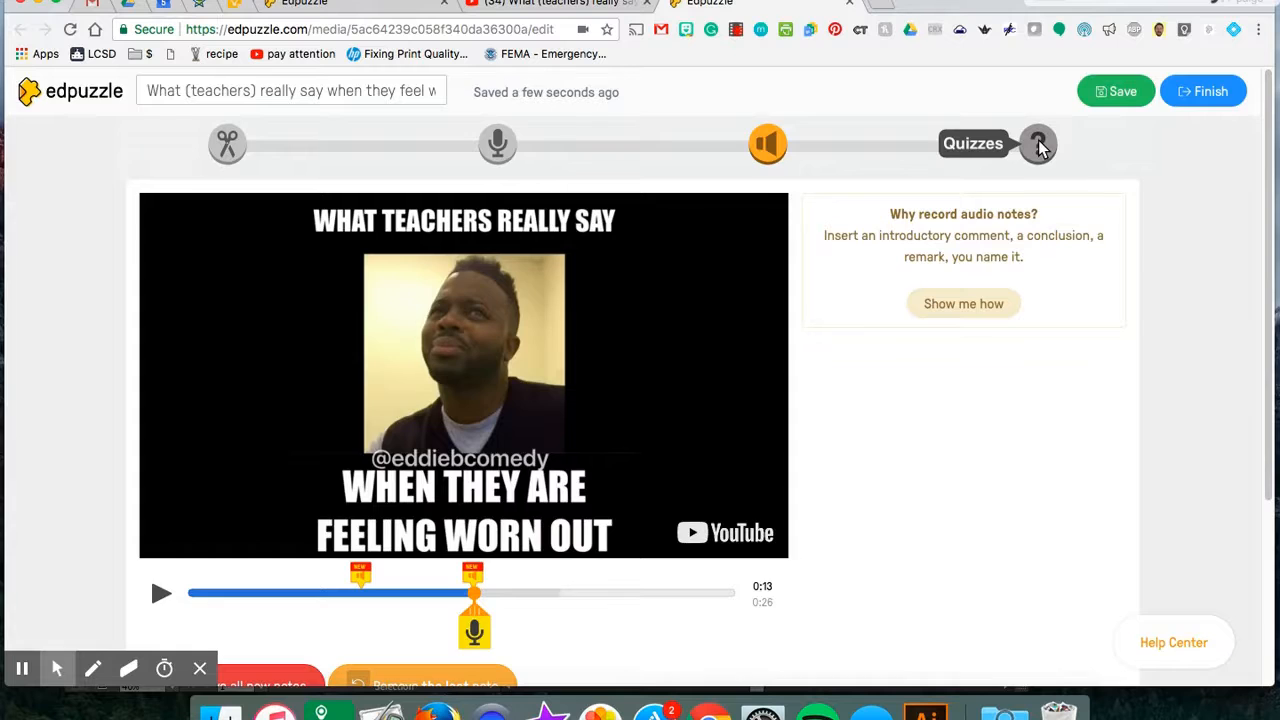
Step: Start a new quiz question at the 0:04 mark of the video
left_click(1038, 146)
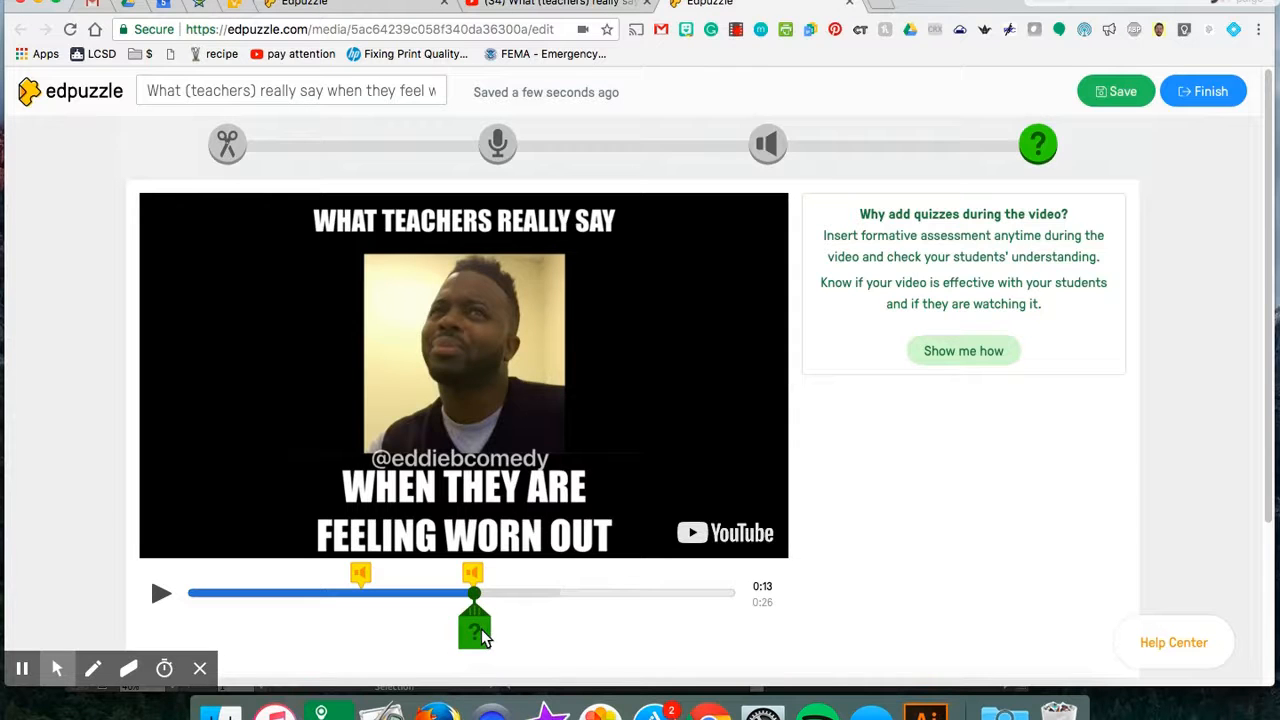
mouse_move(474, 632)
left_mouse_down()
mouse_move(358, 640)
mouse_move(272, 620)
left_mouse_up()
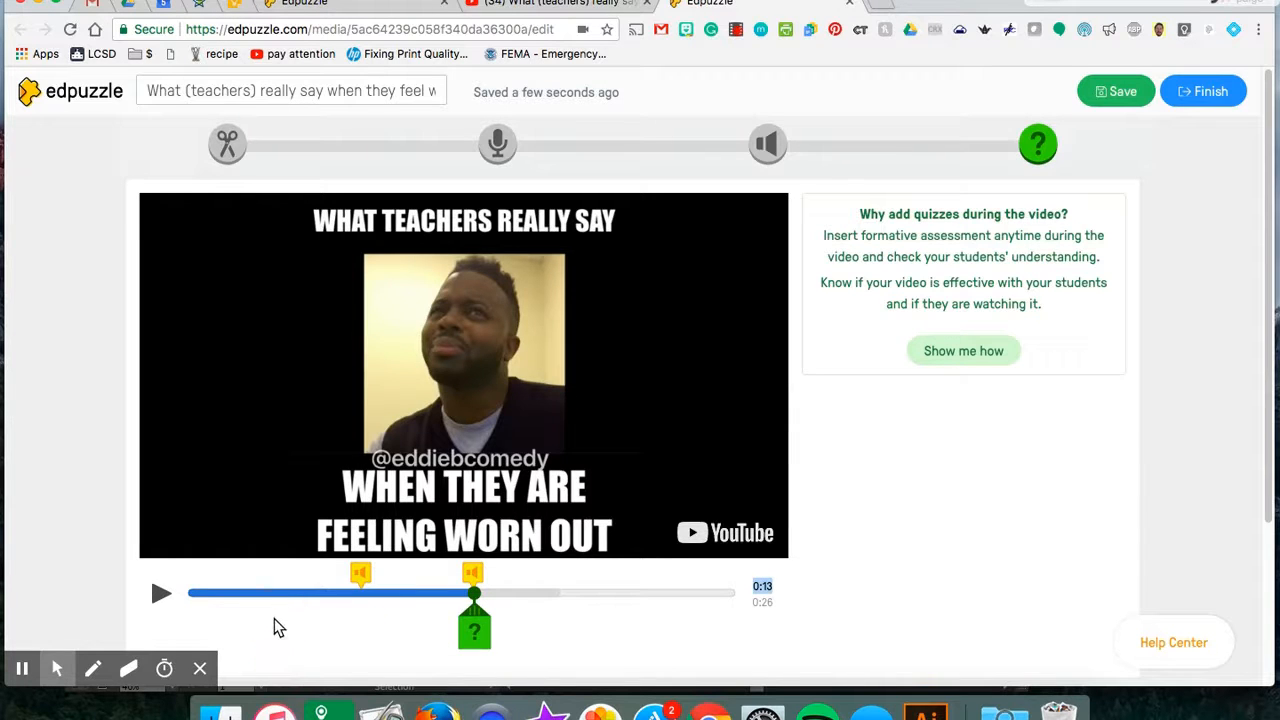
left_click_drag(475, 612, 281, 606)
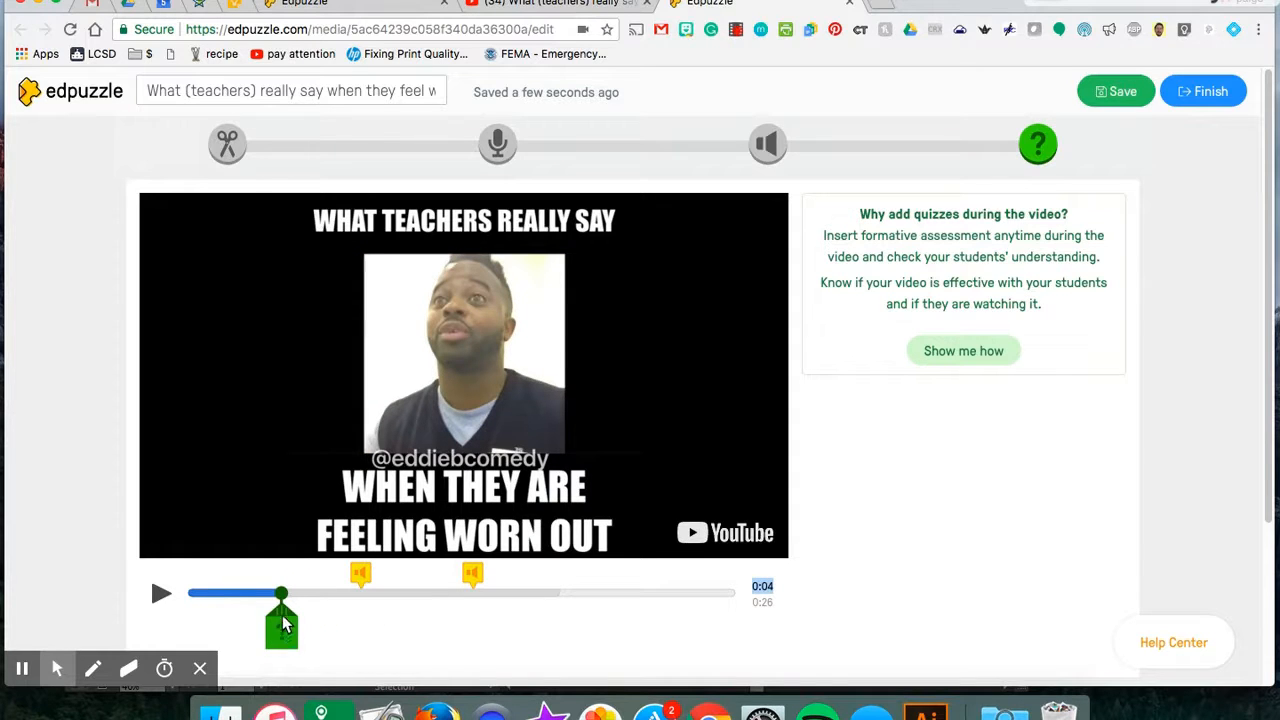
left_click(283, 635)
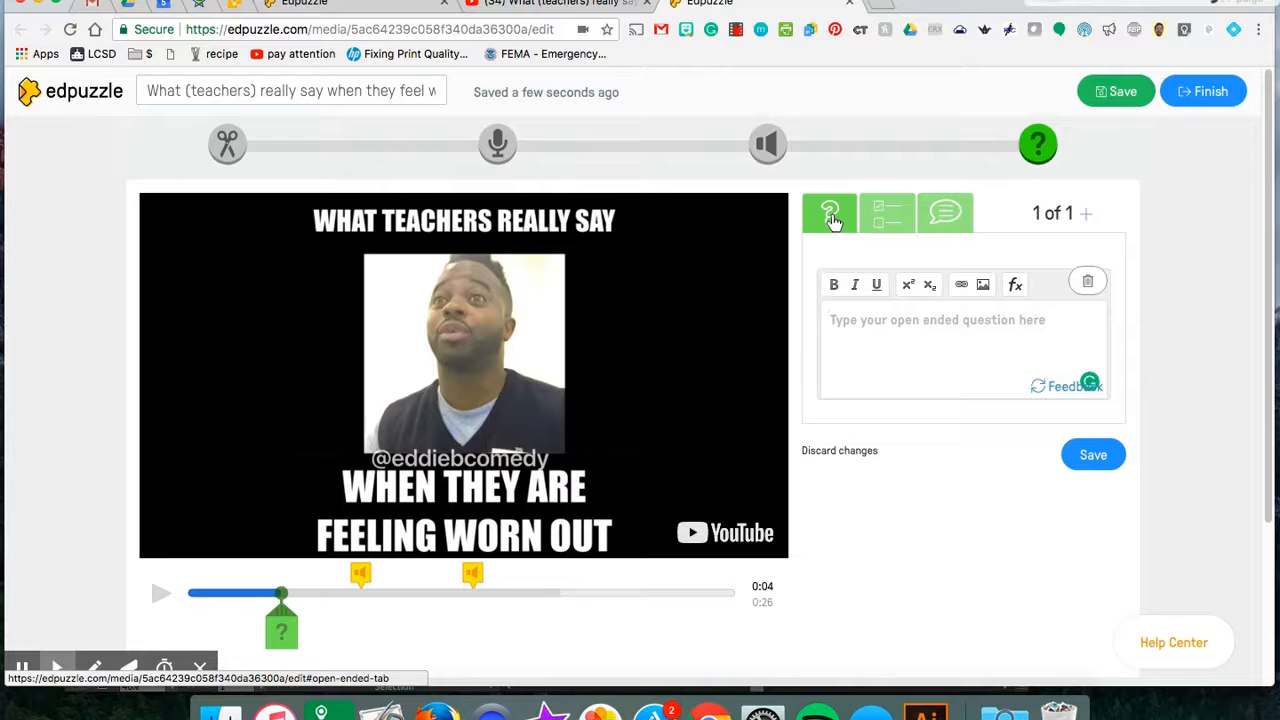
Step: Make it an open-ended question reading "What do you think about this idea?" and save it
left_click(830, 215)
left_click(863, 329)
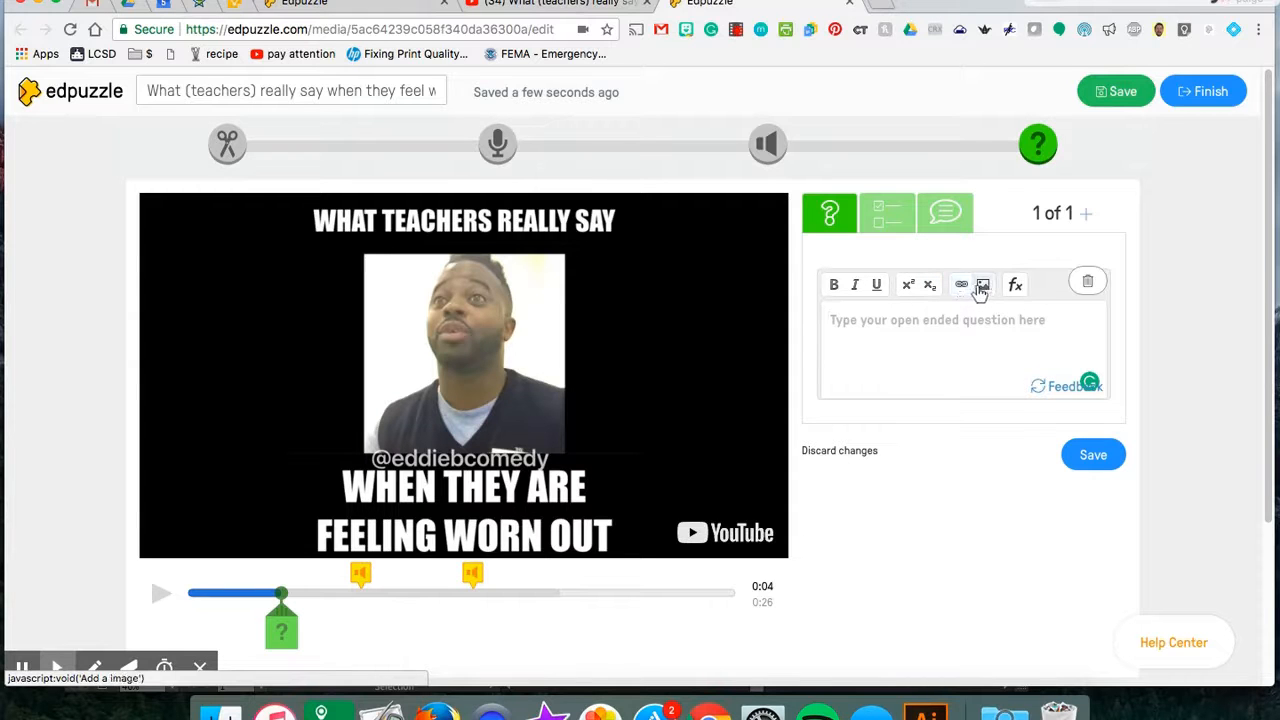
left_click(985, 333)
type("What c")
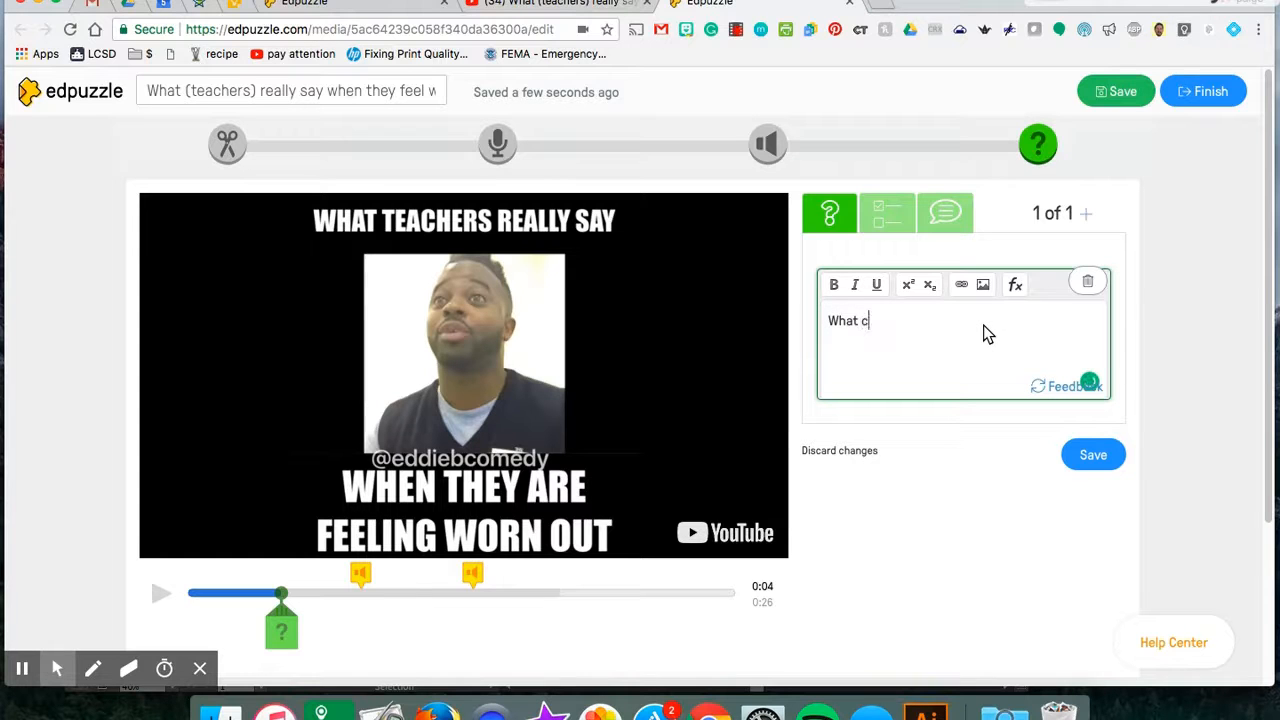
key("BackSpace")
type("do you think about this ")
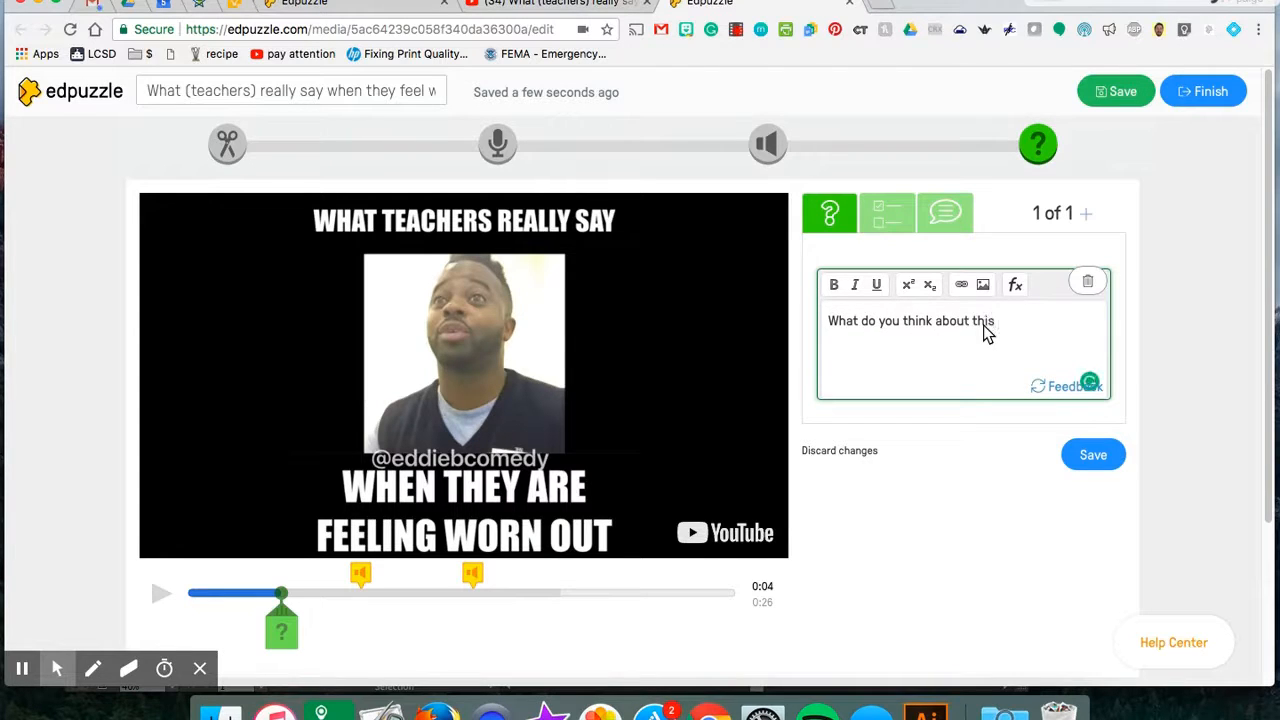
type("idea?")
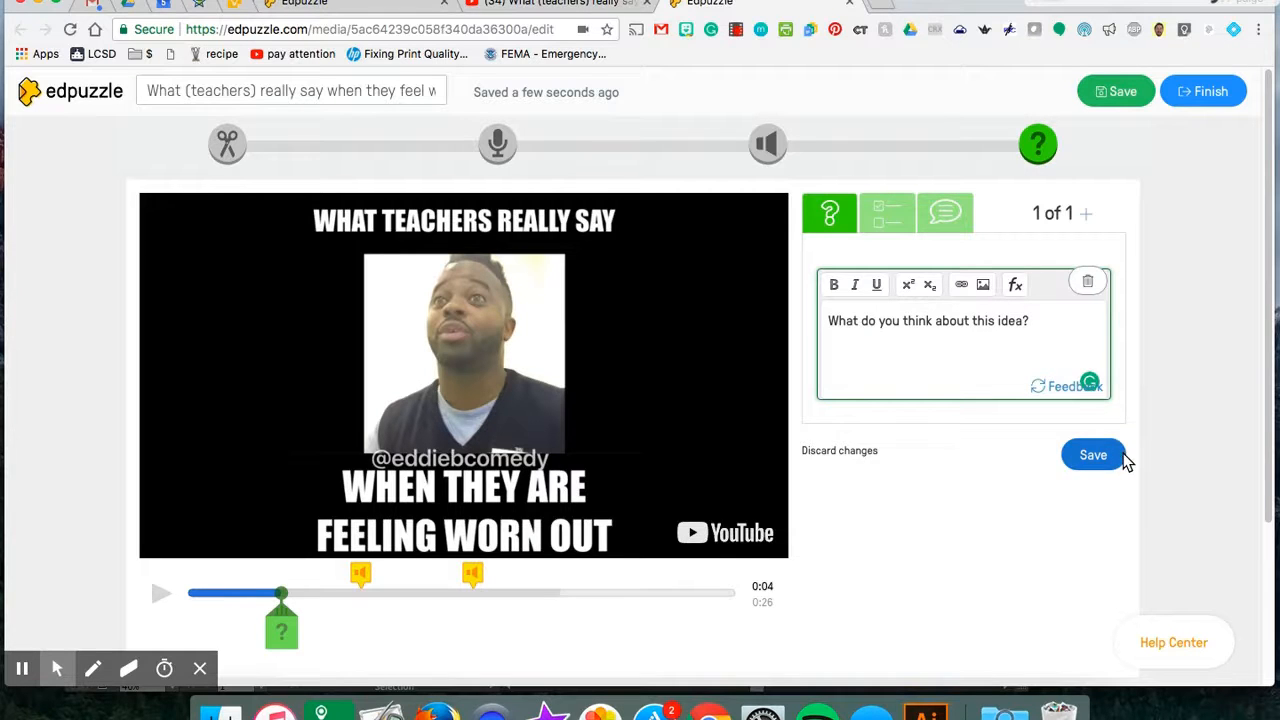
left_click(1097, 454)
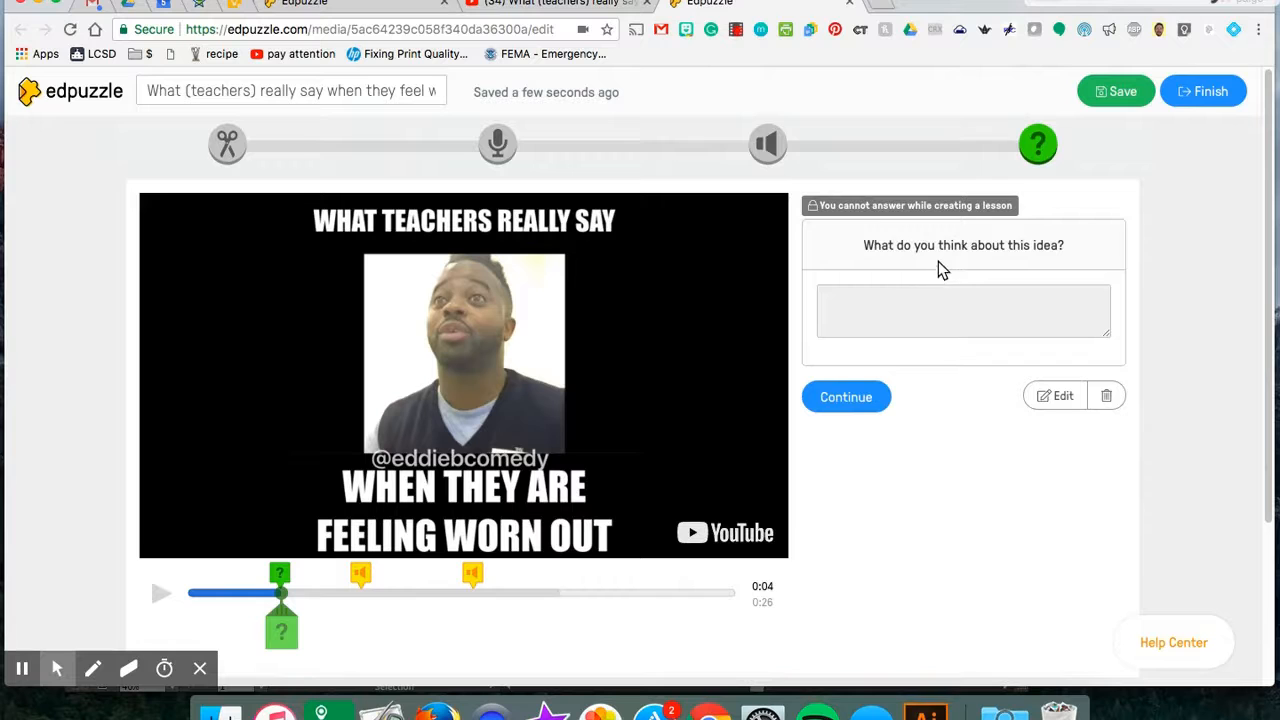
Step: Continue past the saved question, pause the video, and start a multiple-choice question at 0:10
left_click(840, 399)
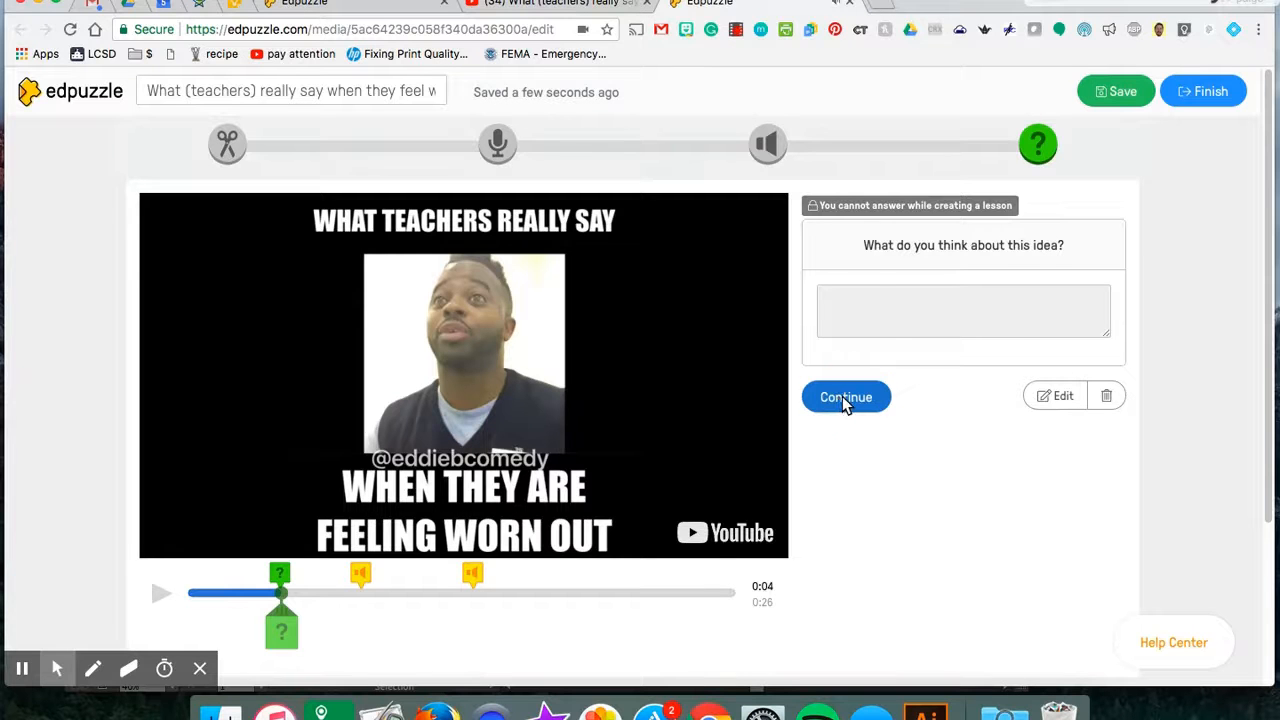
left_click(842, 398)
left_click(160, 595)
left_click(322, 635)
mouse_move(322, 635)
left_mouse_down()
mouse_move(396, 643)
mouse_move(402, 628)
left_mouse_up()
left_click_drag(322, 620, 407, 614)
left_click(408, 632)
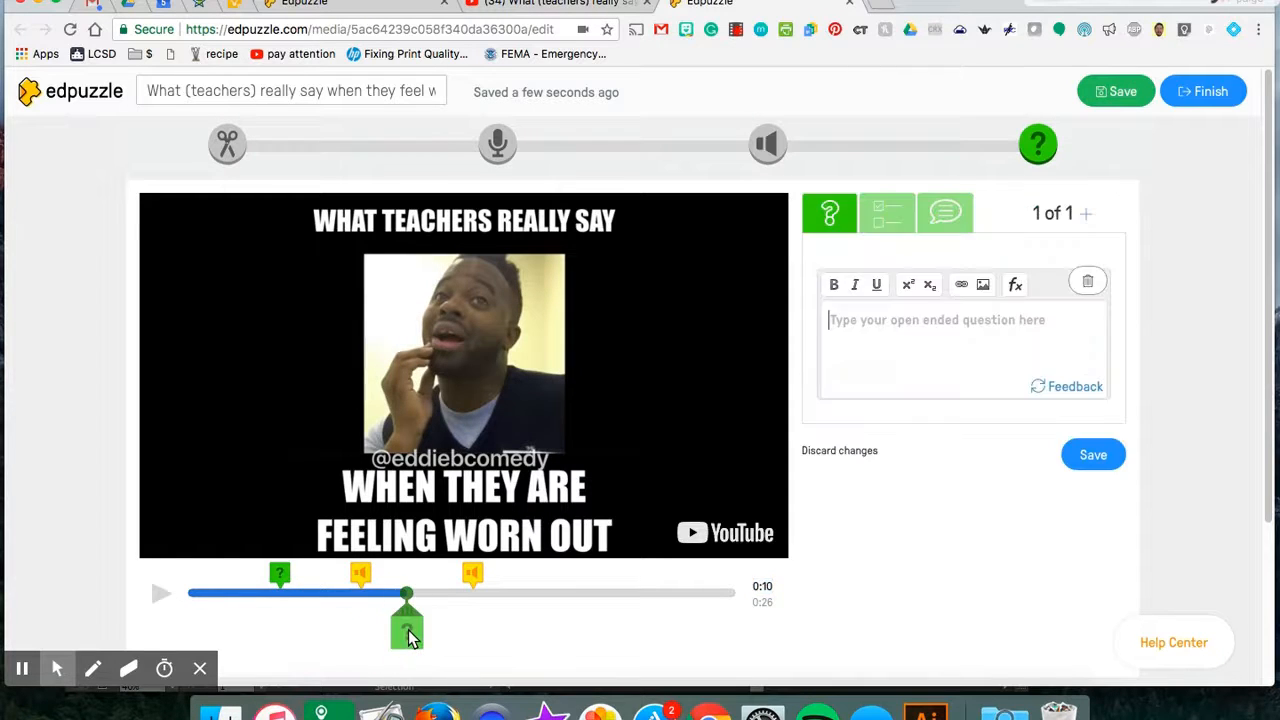
left_click(885, 205)
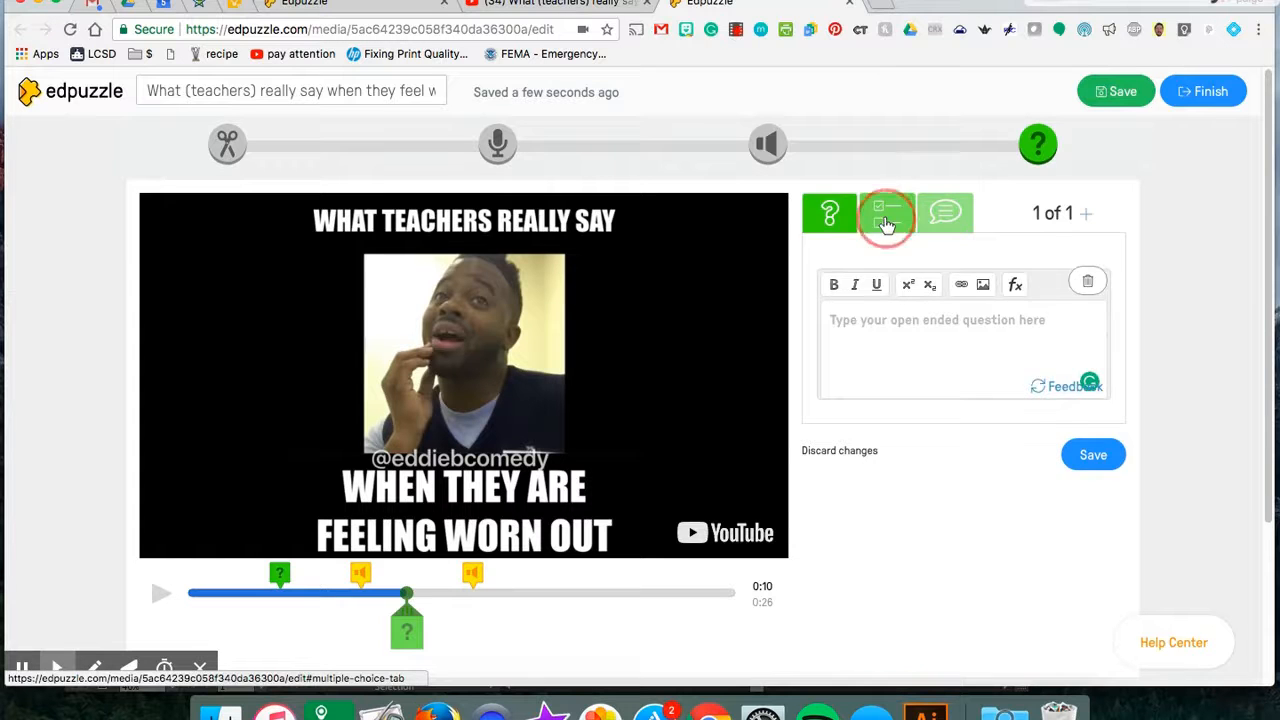
Step: Enter the question "What color is Eddie's vest?" with "black" as the correct answer and "grey" as the incorrect one
left_click(875, 328)
type("What color is")
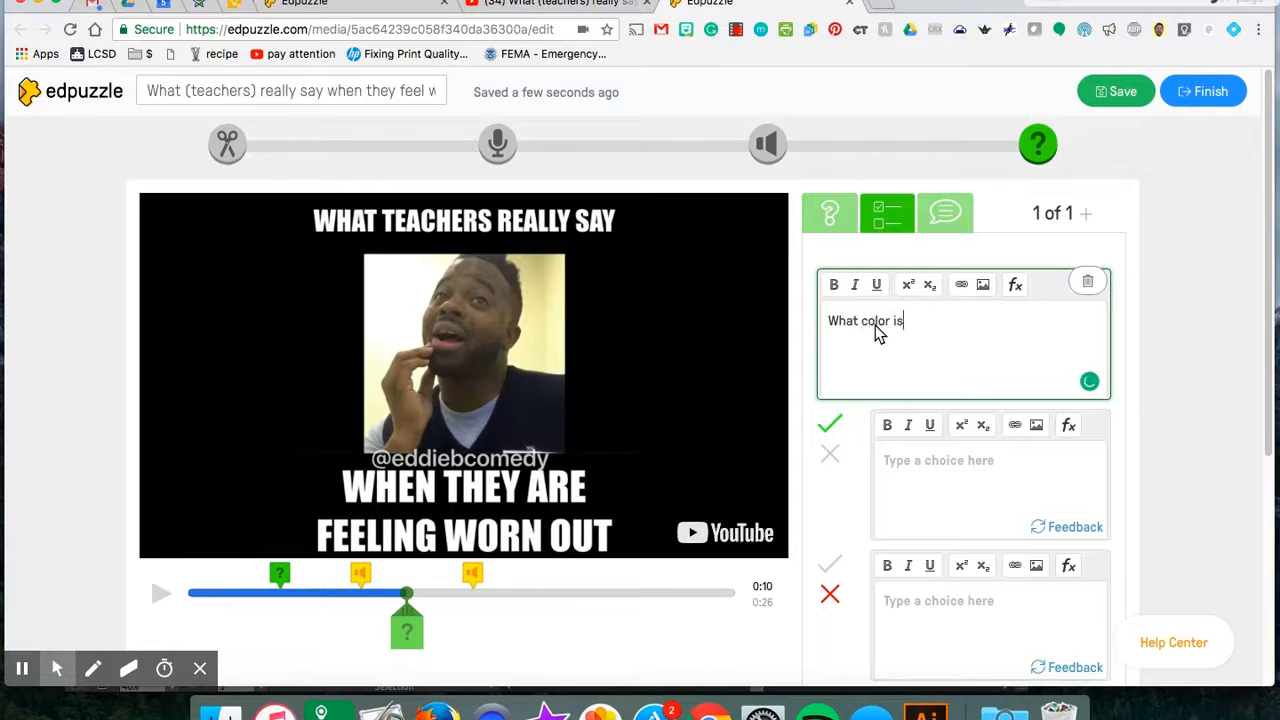
type(" Eddie's vest?")
left_click(940, 503)
type("blac")
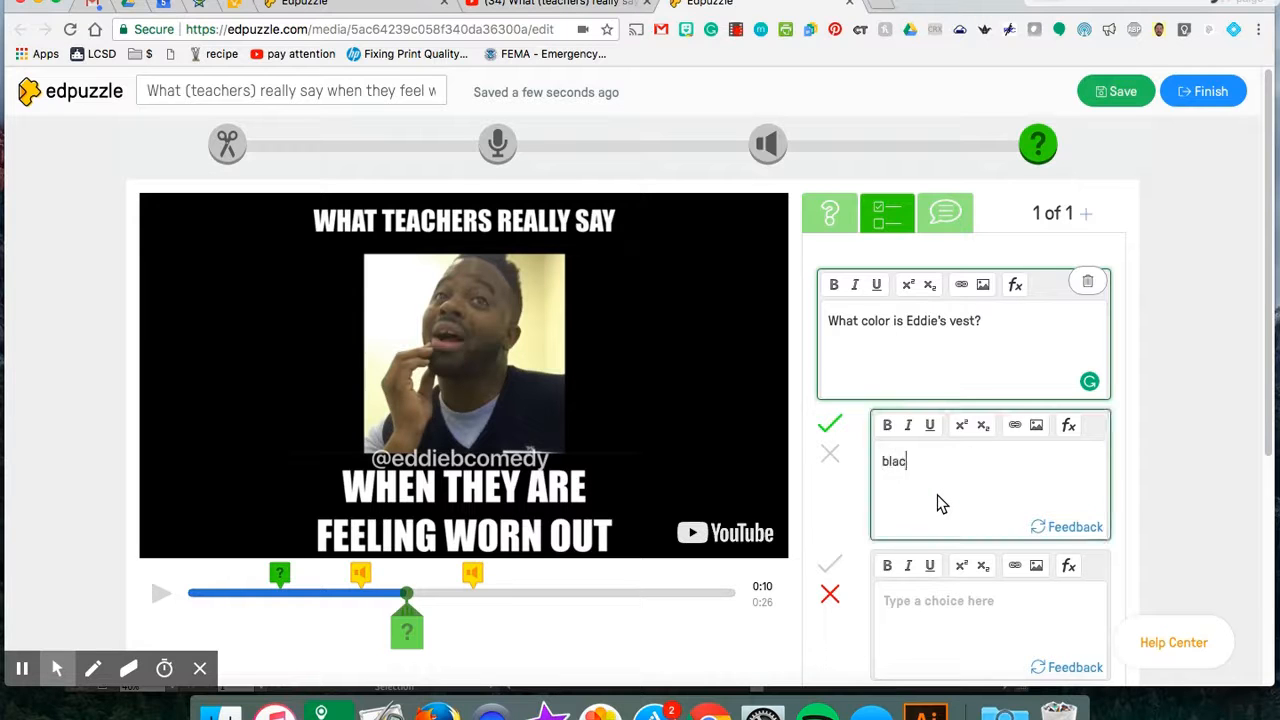
left_click(966, 614)
type("grey")
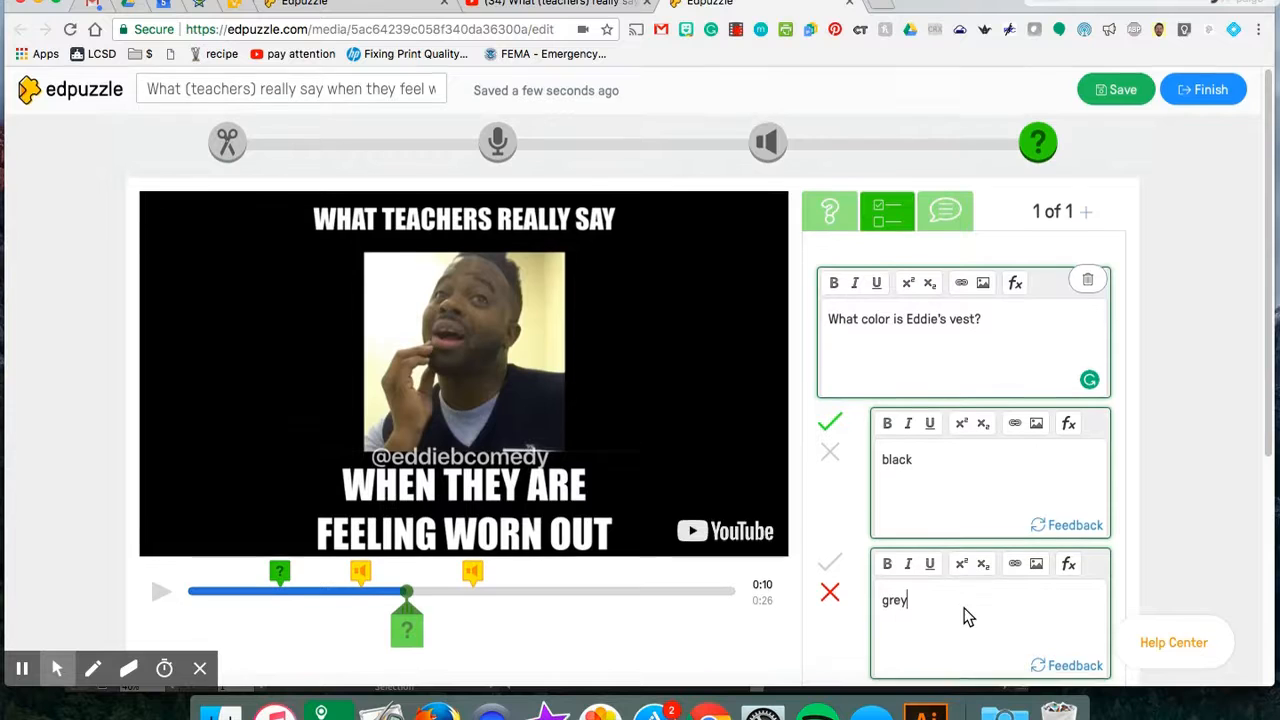
scroll(966, 614, "down", 2)
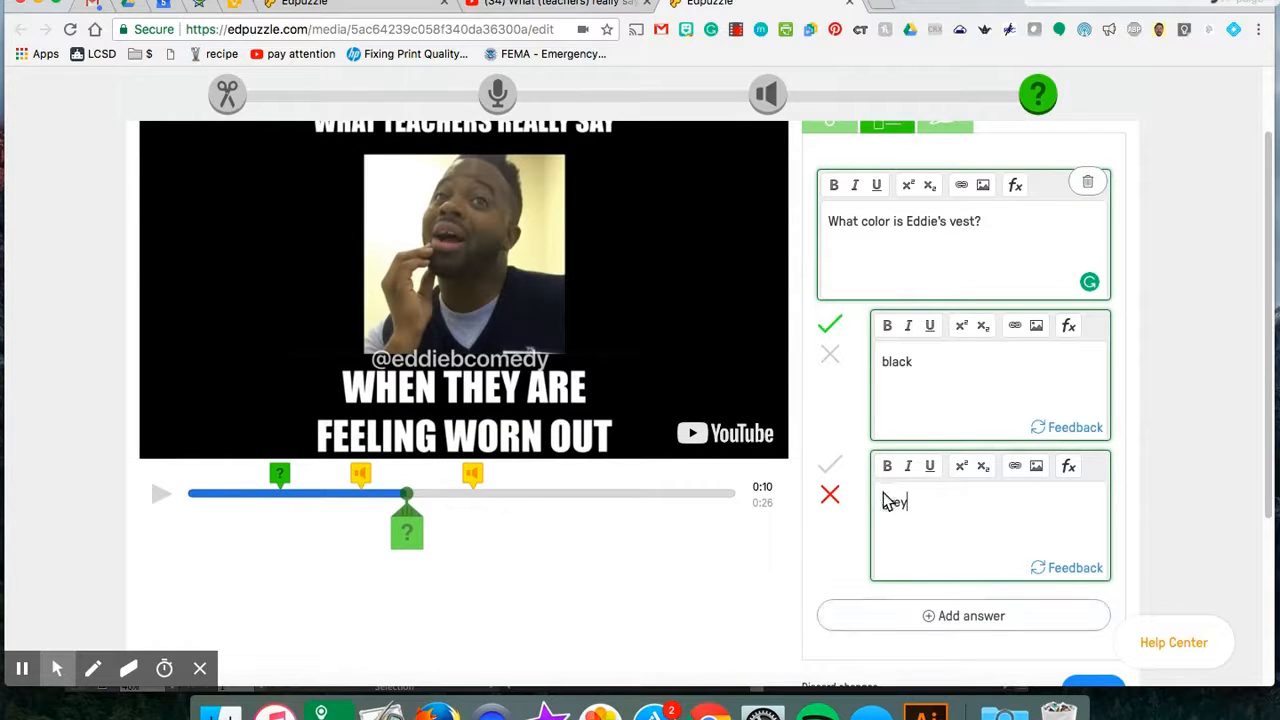
left_click(830, 472)
left_click(832, 496)
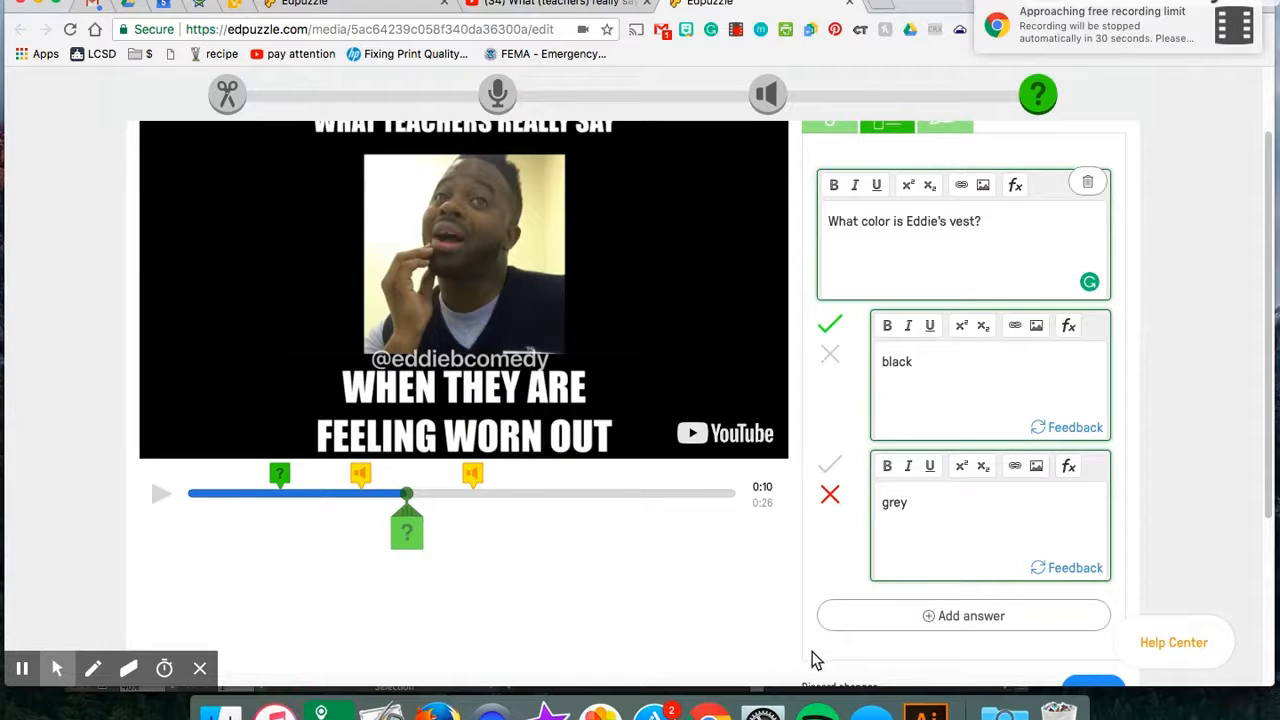
Step: Save the multiple-choice question about the color of Eddie's vest
scroll(761, 597, "up", 2)
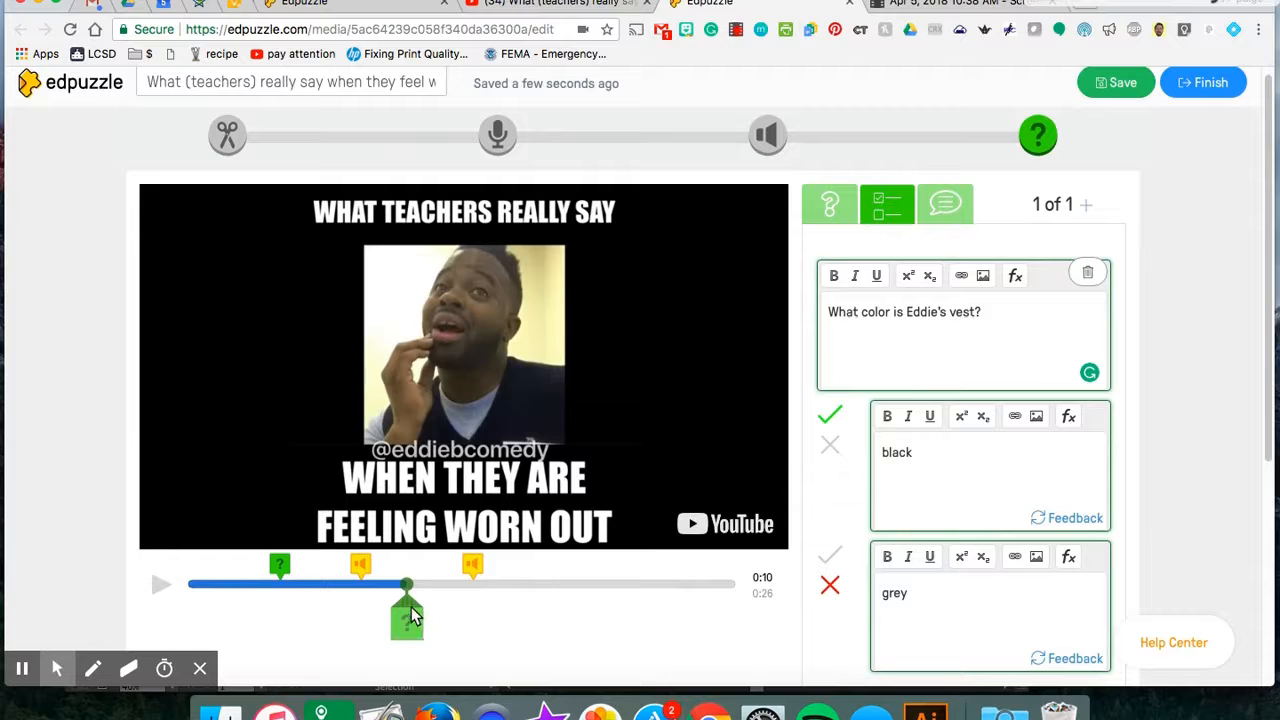
scroll(617, 465, "down", 3)
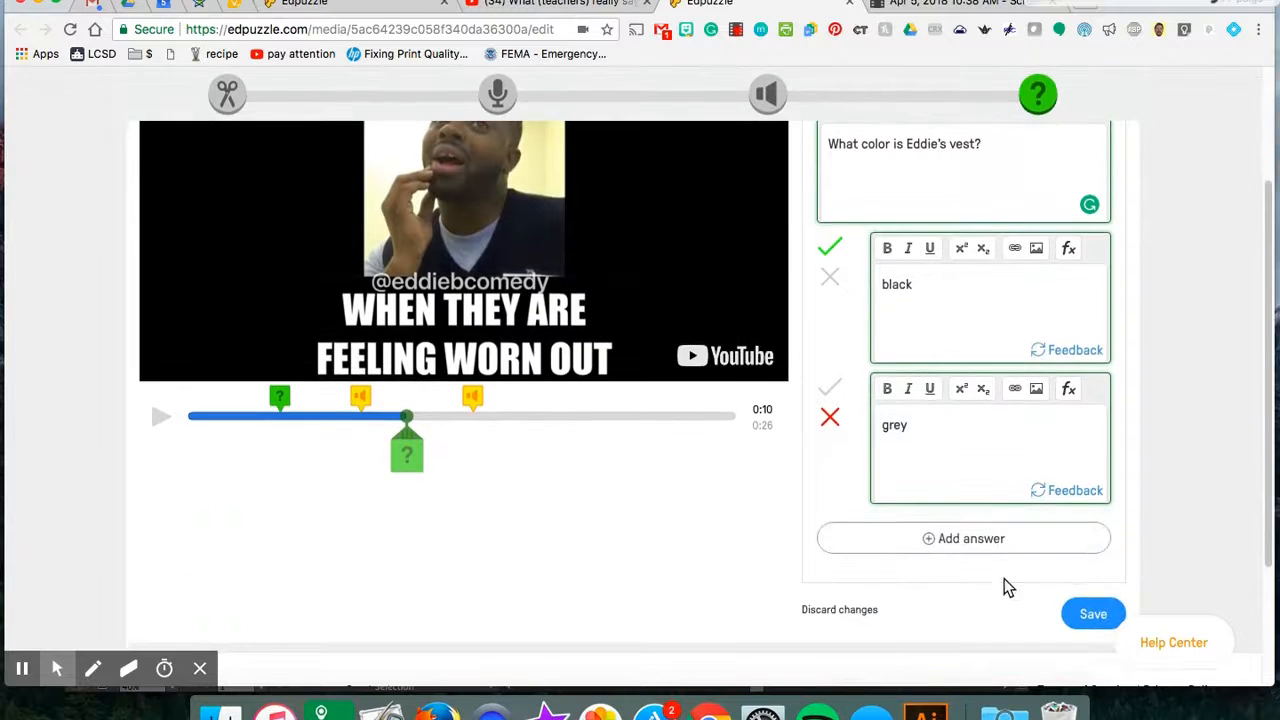
left_click(1088, 615)
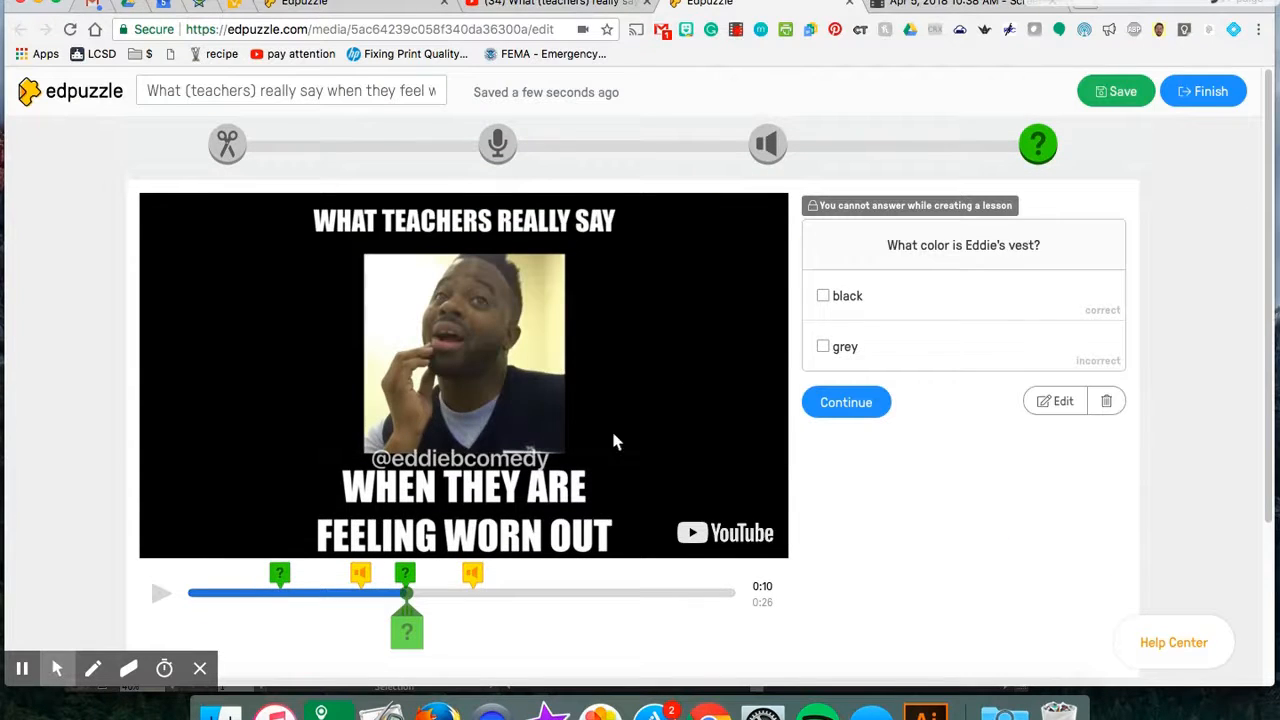
Step: Move ahead to 0:18 in the video, pause playback, and start a comment there
left_click_drag(406, 628, 531, 612)
left_click(157, 598)
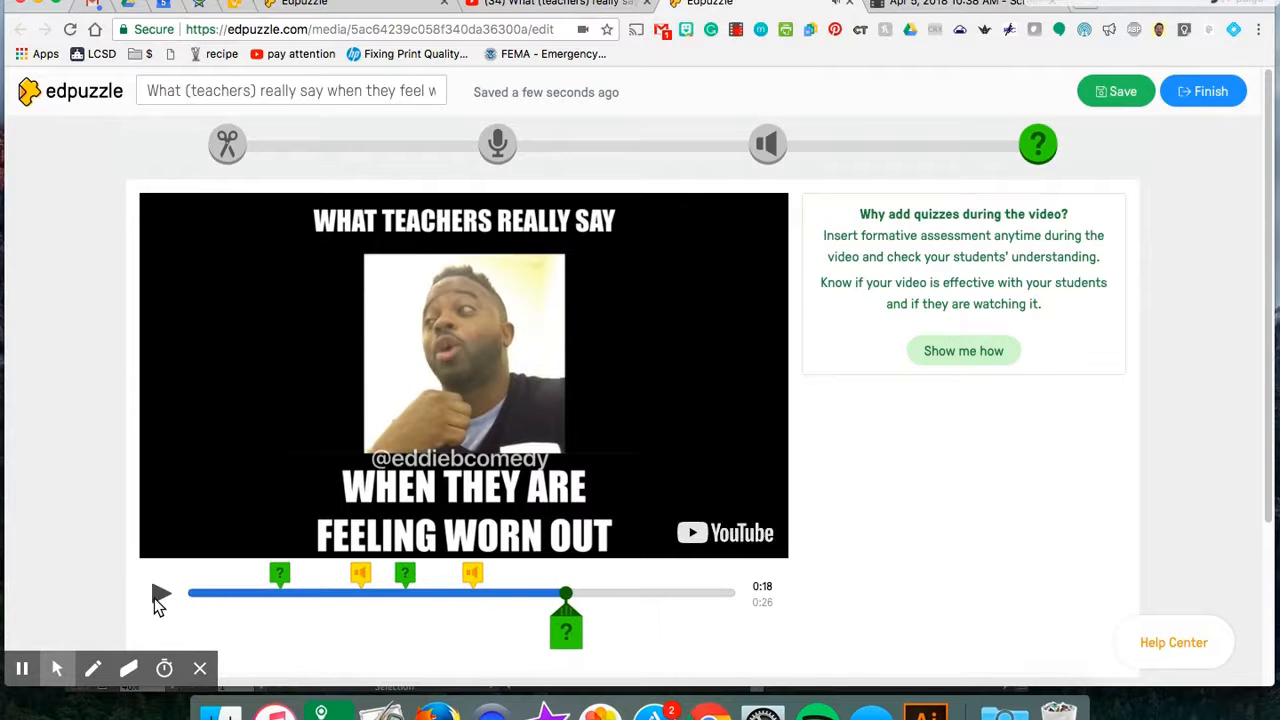
left_click(568, 635)
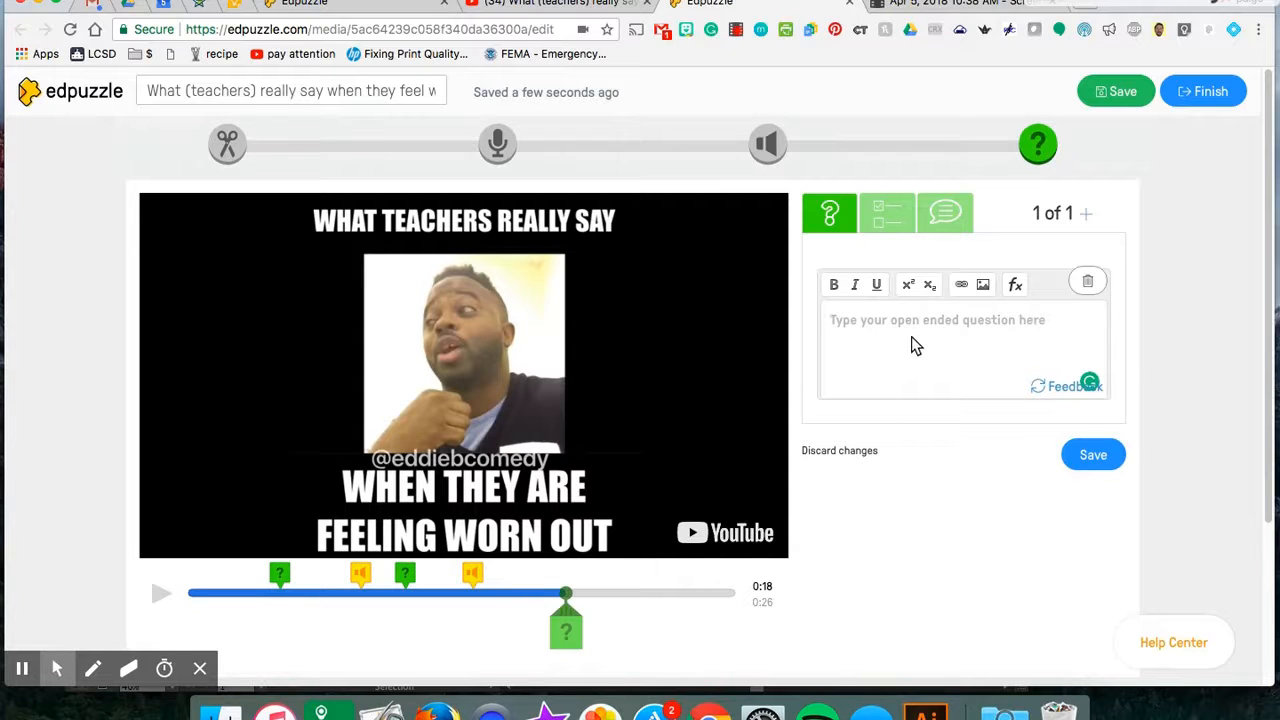
left_click(948, 216)
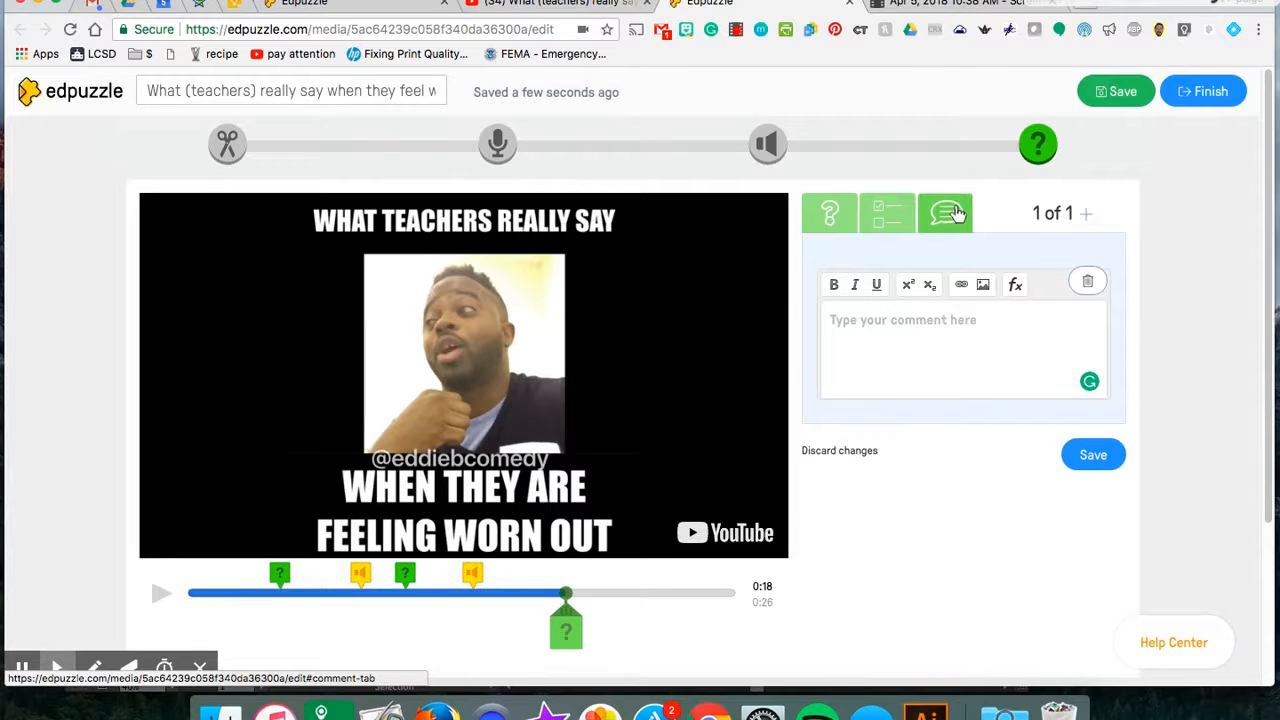
Step: Write the comment "Pay attention here! You WILL see this again." and save it
type("Pay atten")
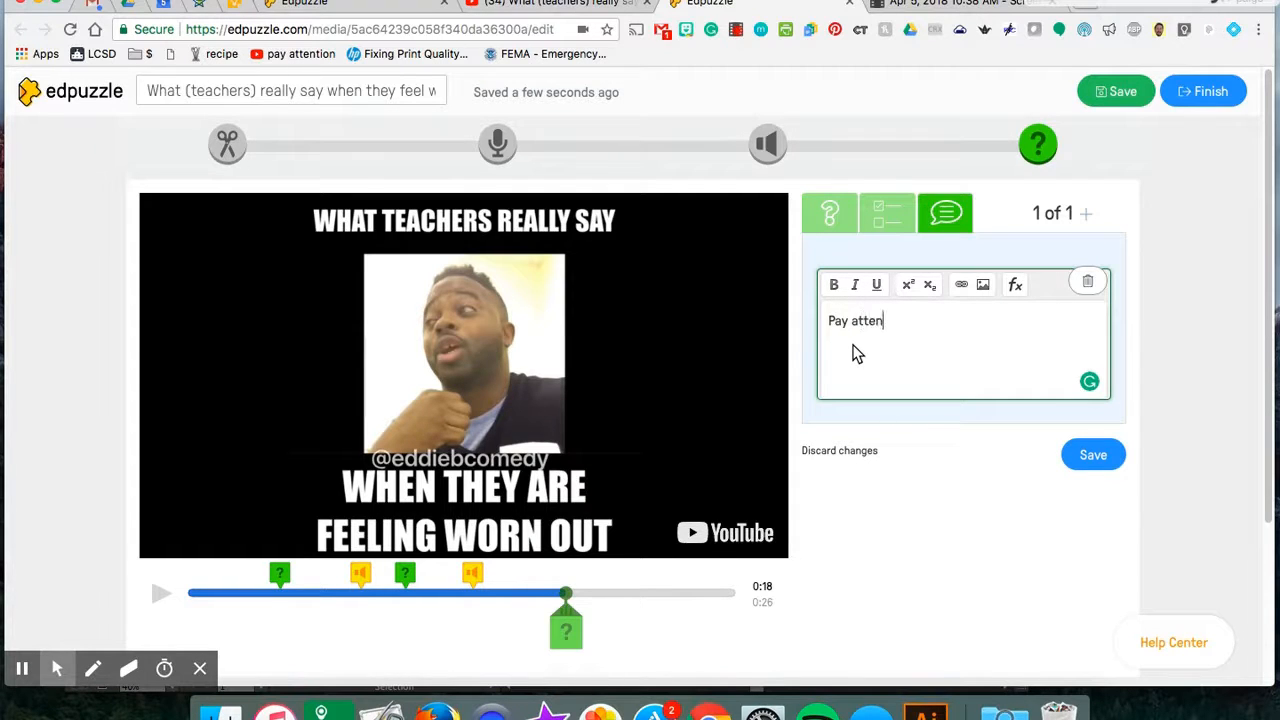
type("tion here!  Y")
type("ou WILL s")
type("thi")
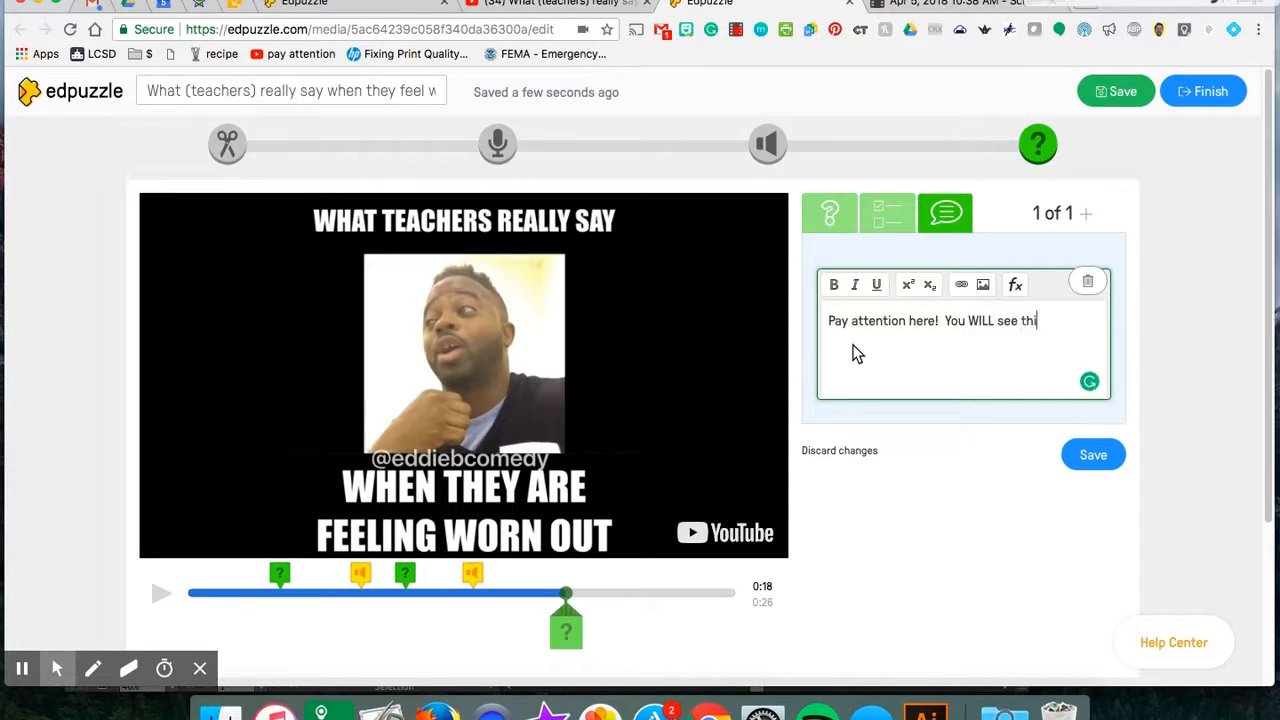
type("s again.")
left_click(1093, 455)
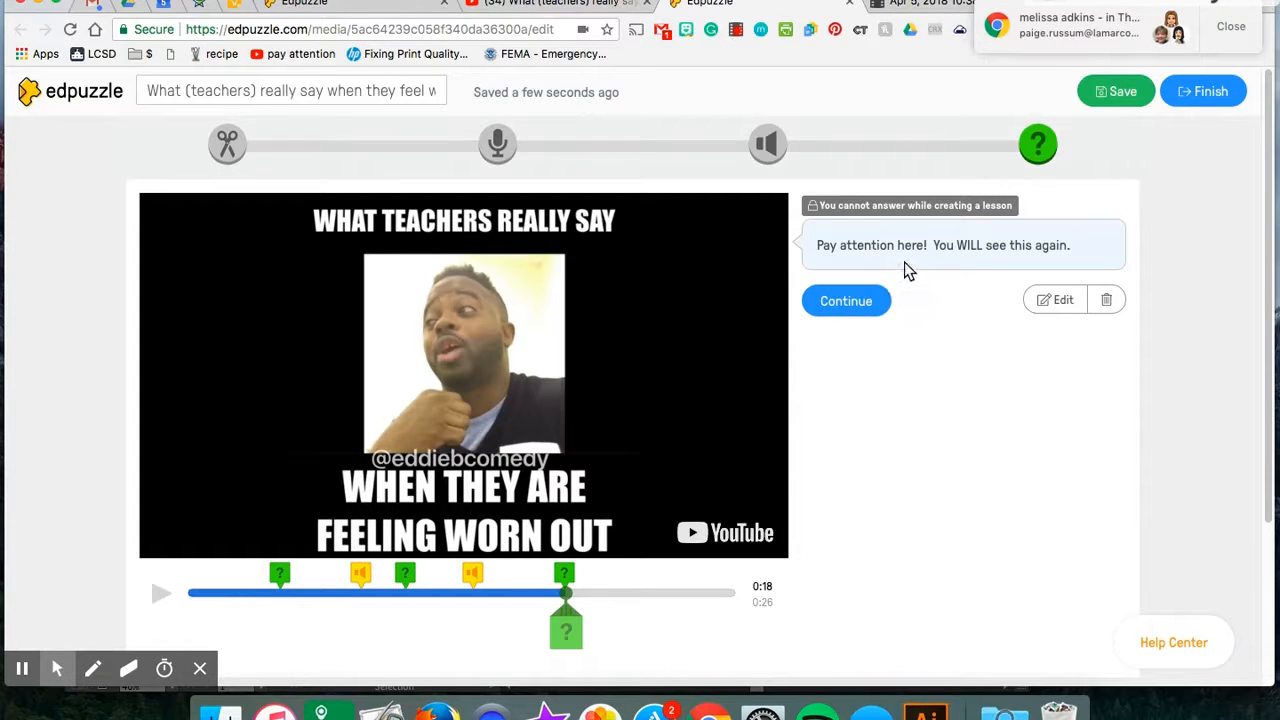
Step: Continue past the saved comment, pause the video at 0:19, and dismiss the email notification
left_click(872, 303)
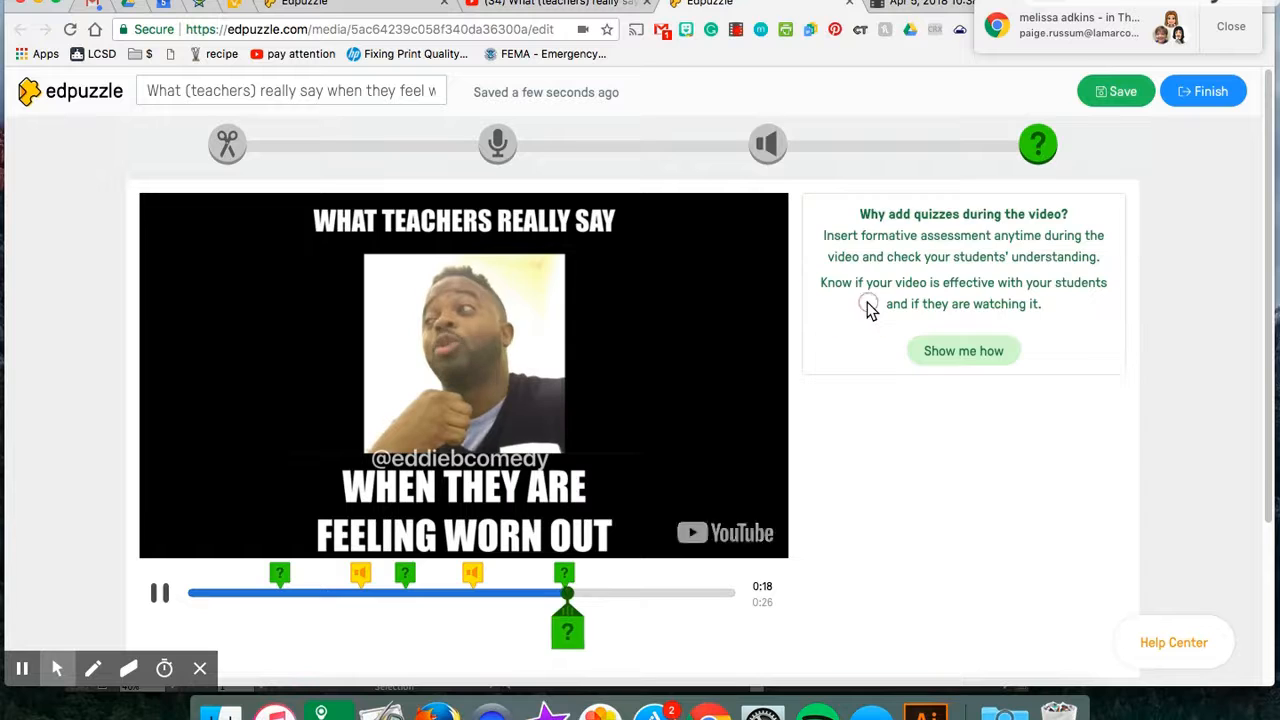
left_click(160, 594)
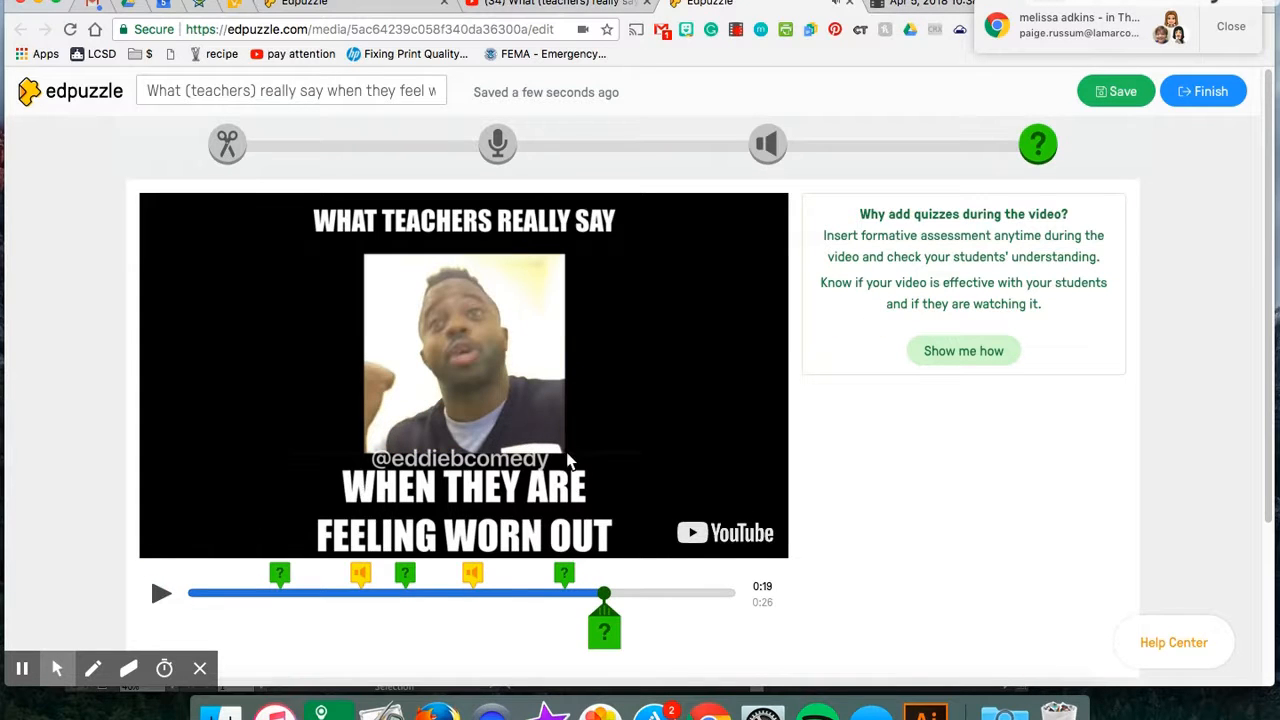
left_click(1234, 26)
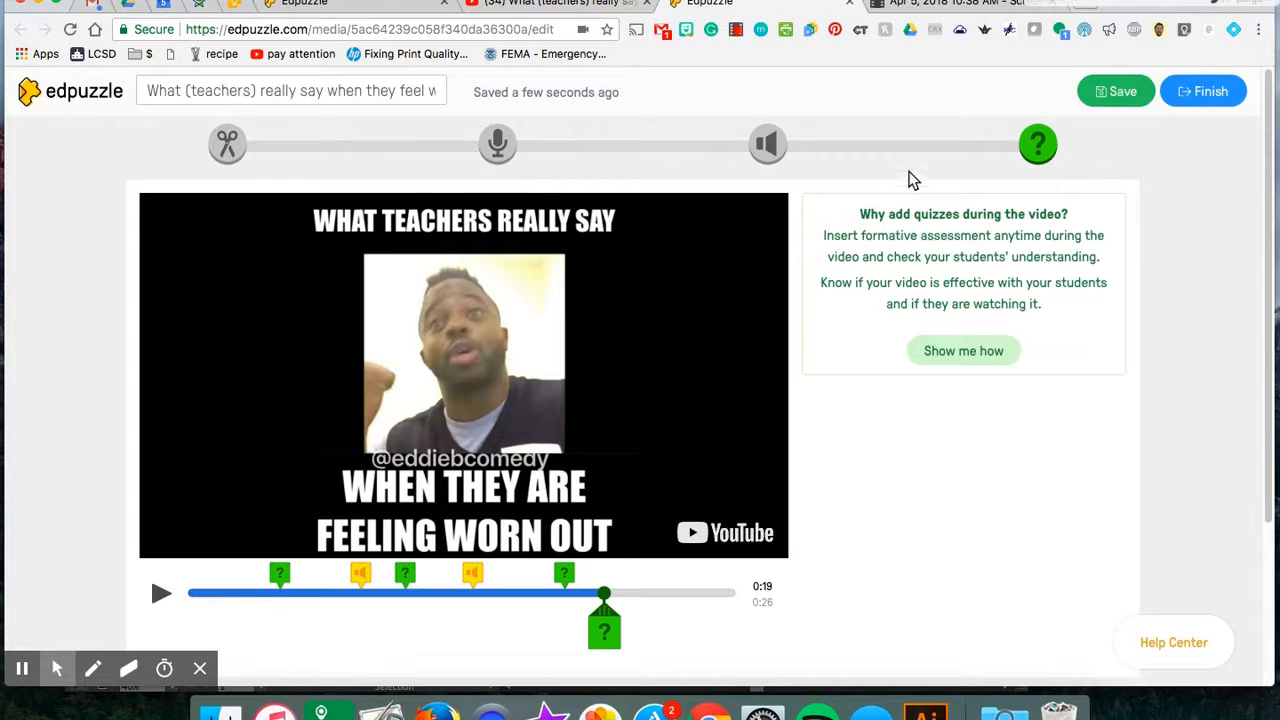
Step: Finish the lesson and preview its sharing and class assignment options with Baxterville TECH 2017-2018 selected, without assigning it
left_click(1190, 94)
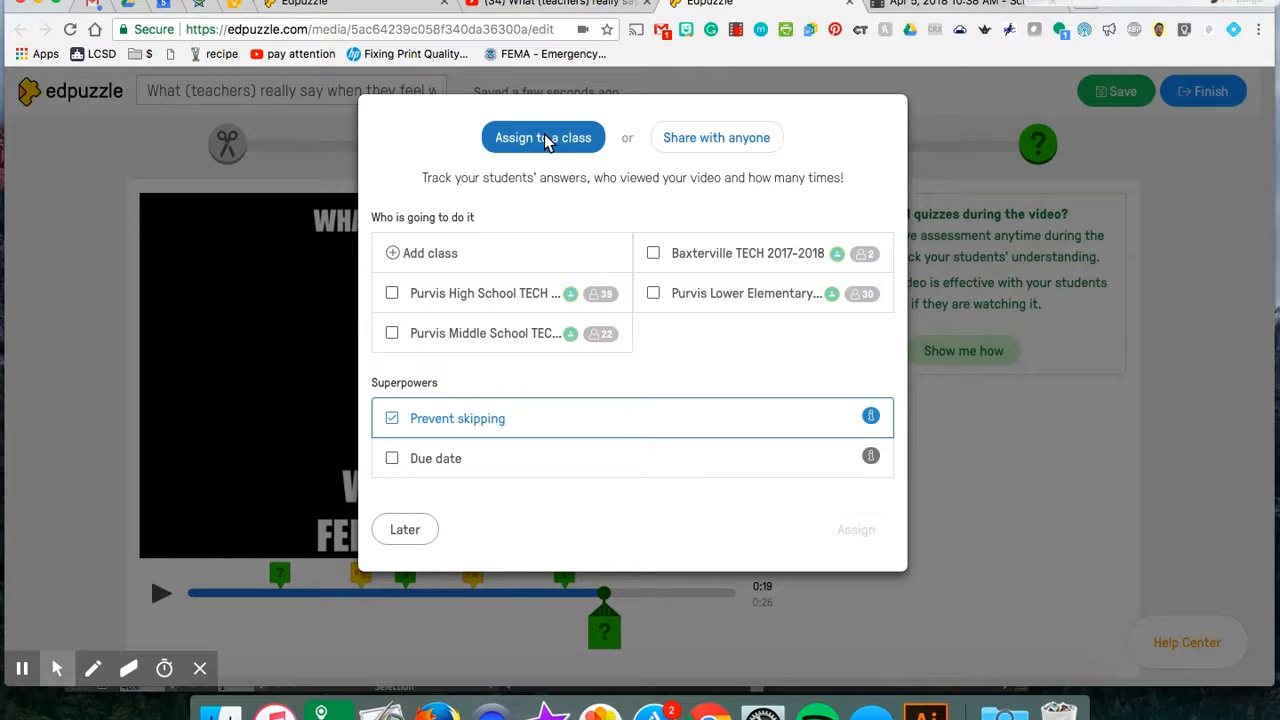
left_click(740, 141)
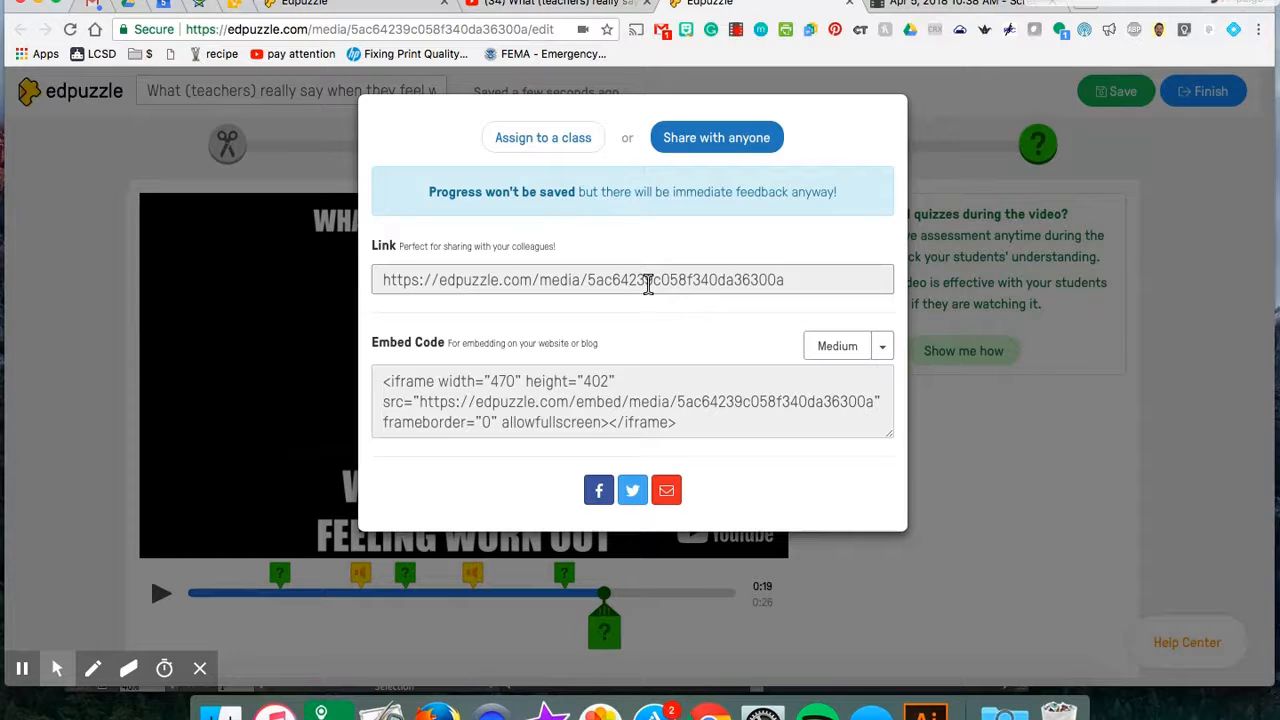
left_click(545, 140)
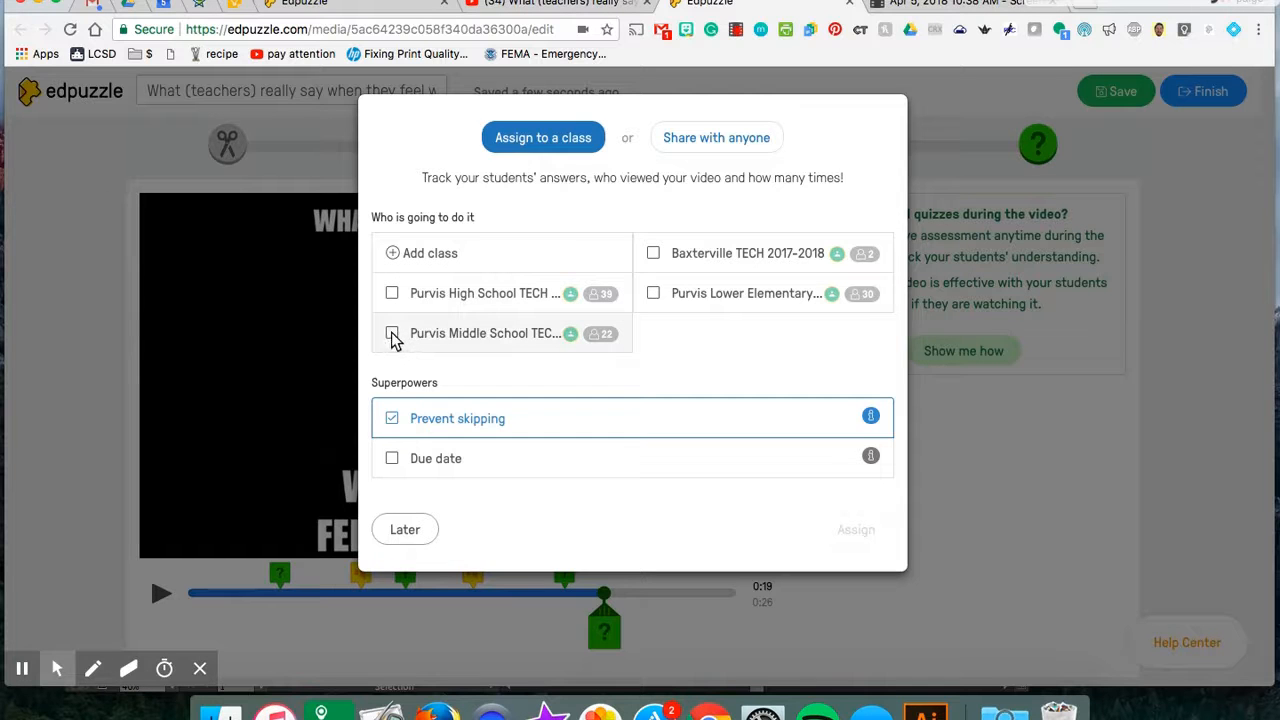
left_click(393, 421)
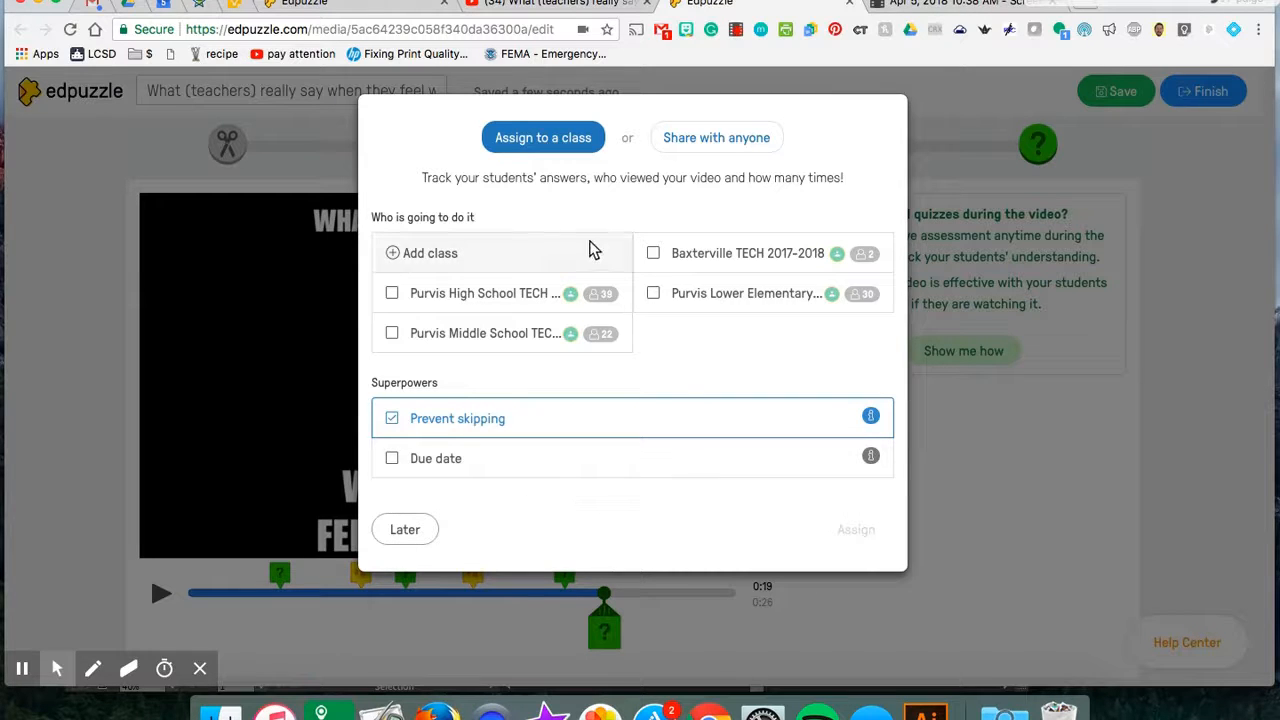
left_click(654, 255)
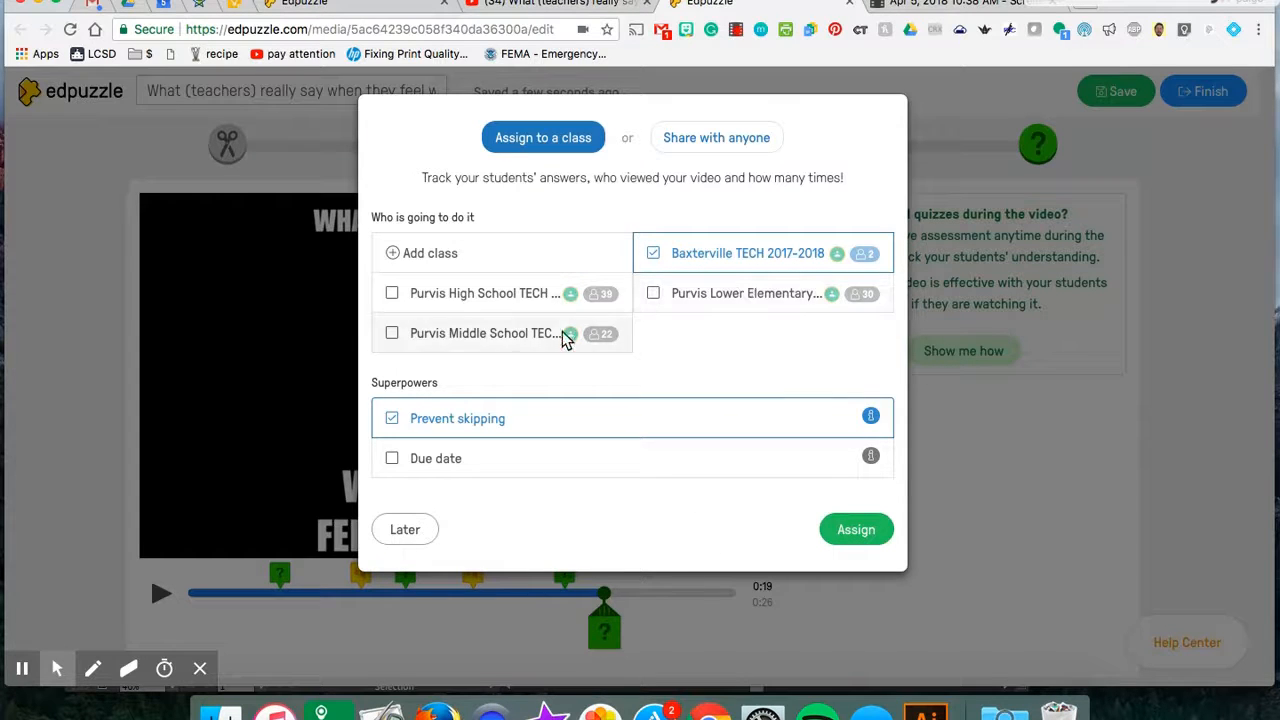
left_click(409, 530)
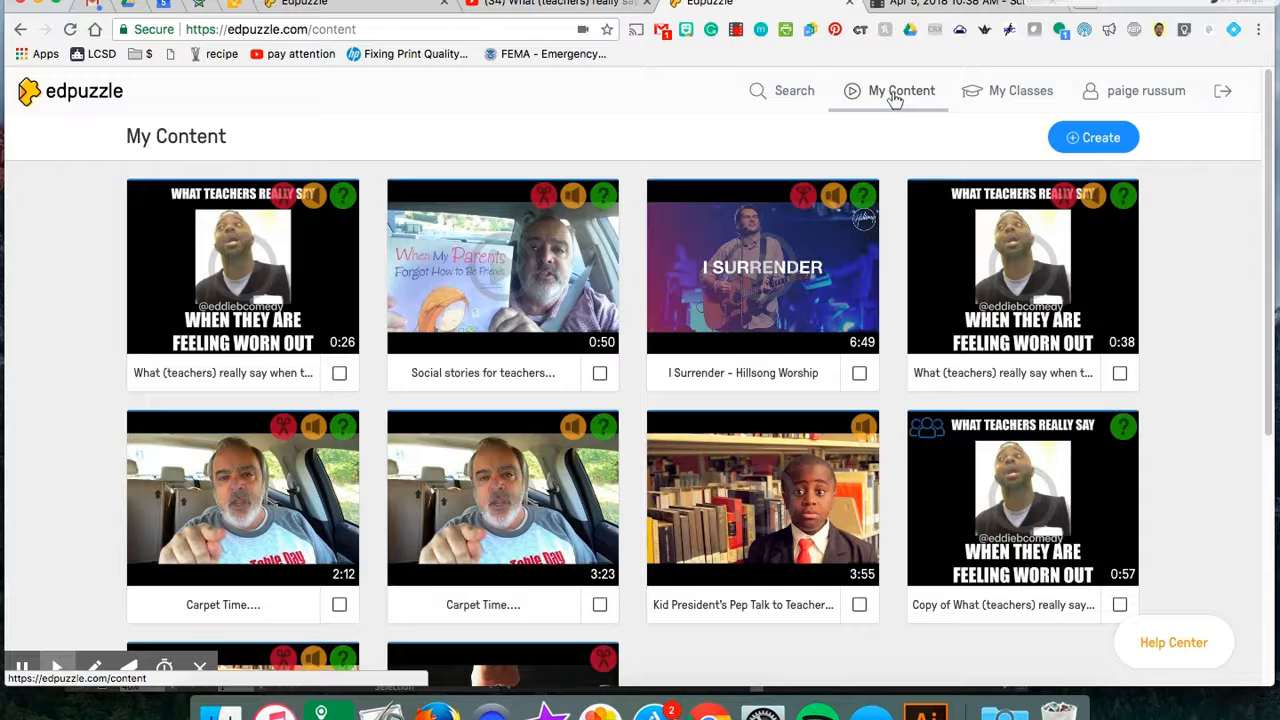
Step: Open the 0:26 lesson from My Content, view its class assignment options, and close them without assigning
left_click(308, 270)
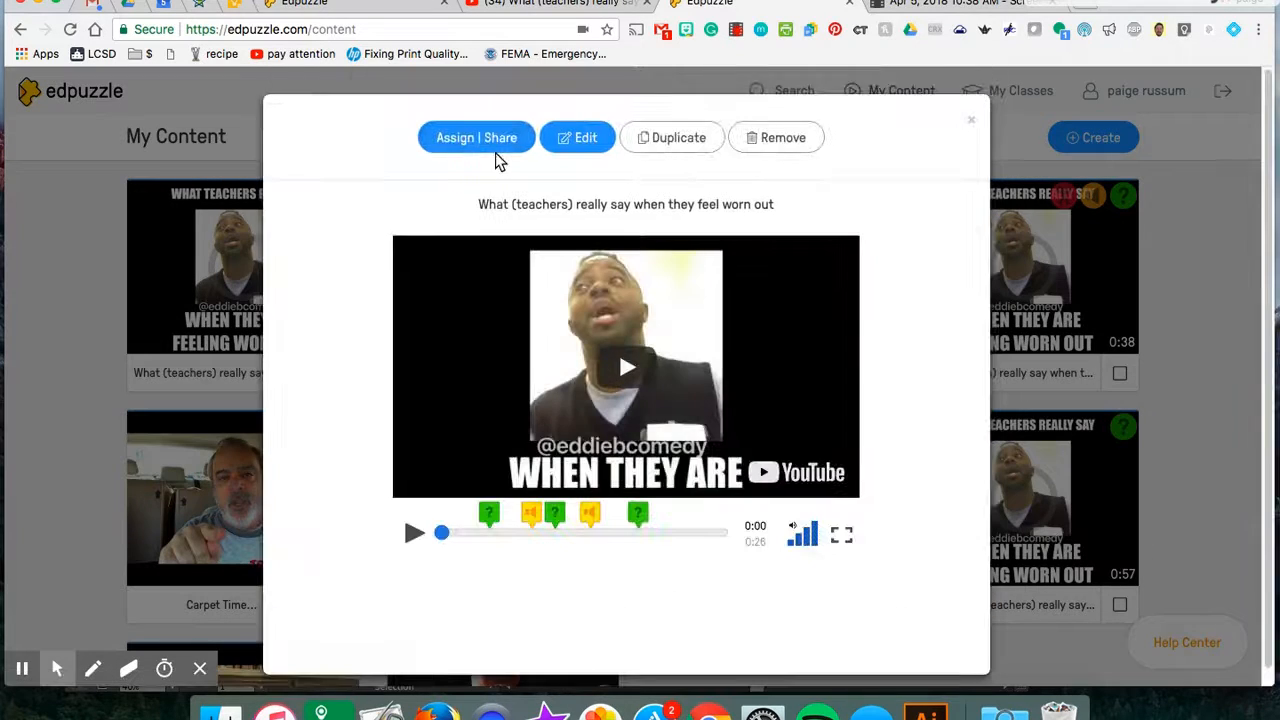
left_click(476, 138)
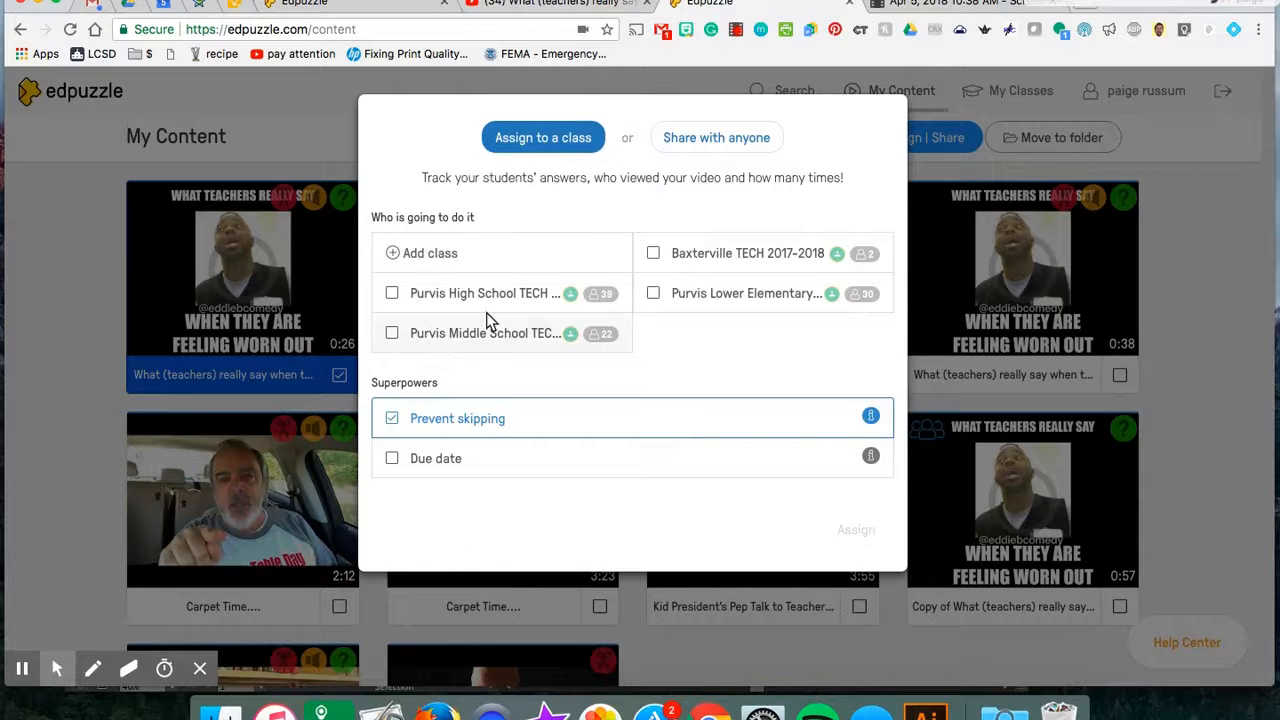
left_click(293, 108)
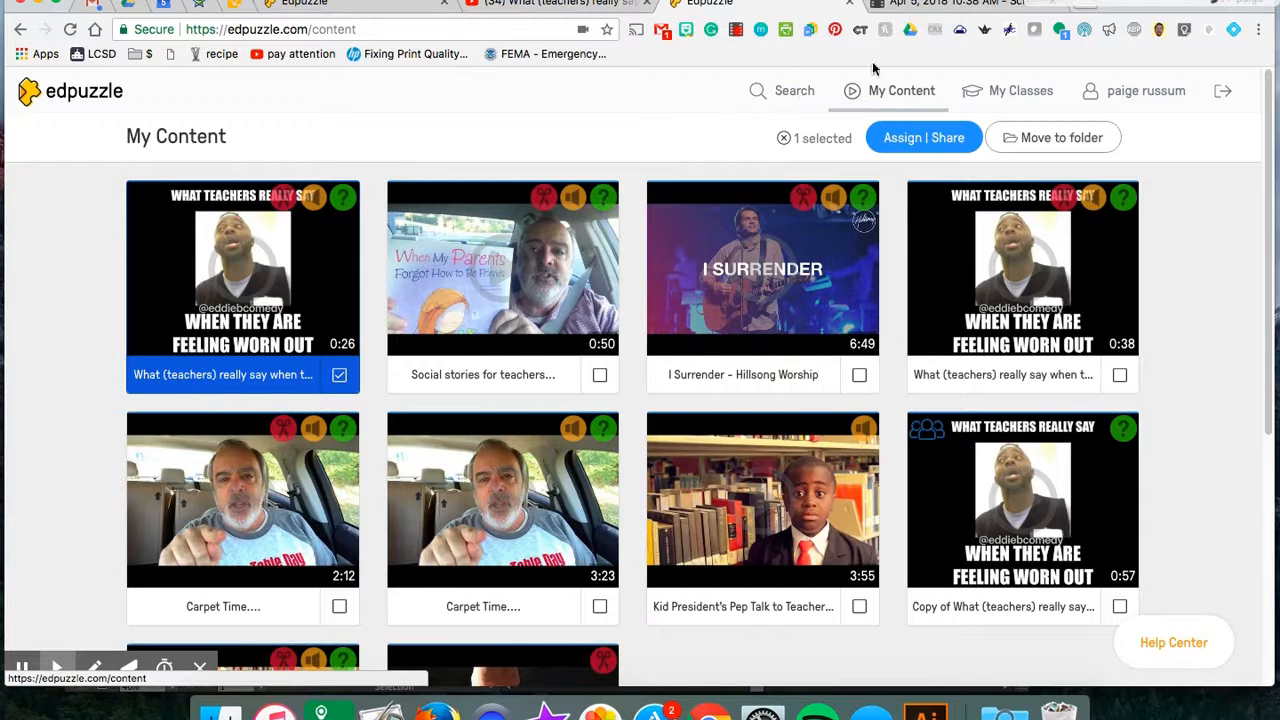
Step: Open My Classes and view the Gradebook and Assignments pages of the Baxterville TECH 2017-2018 class
left_click(1031, 92)
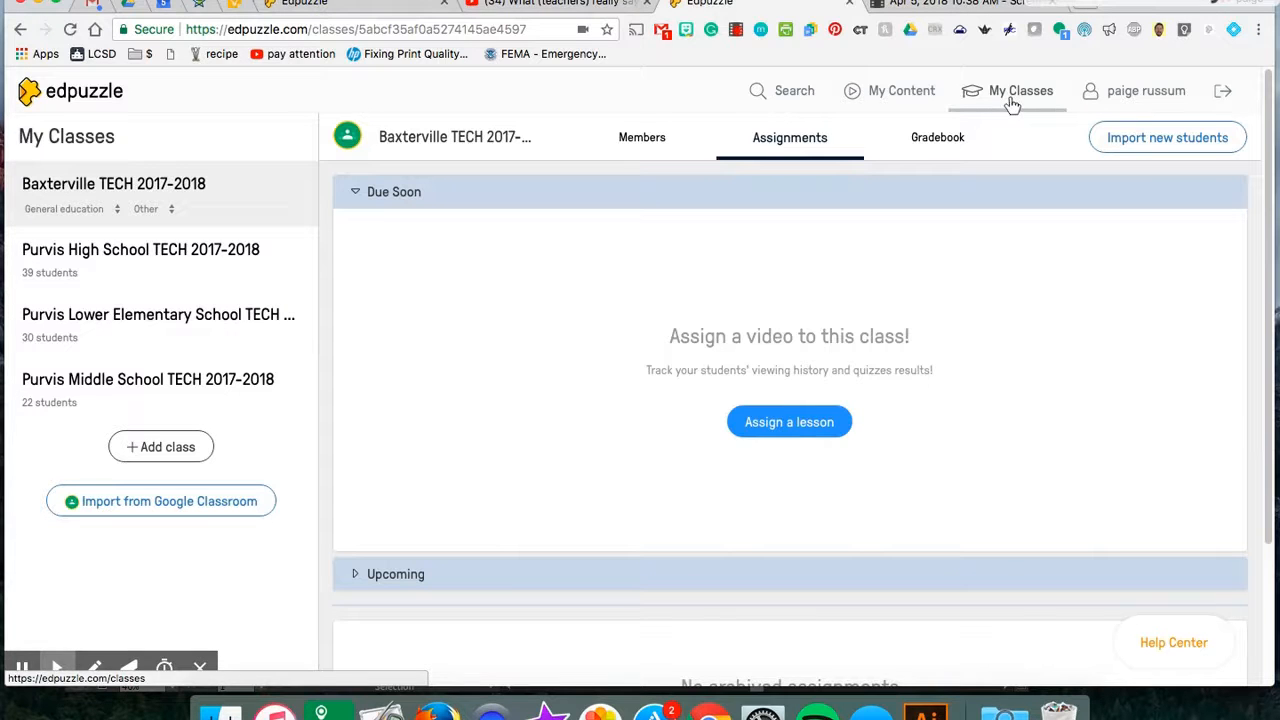
left_click(945, 147)
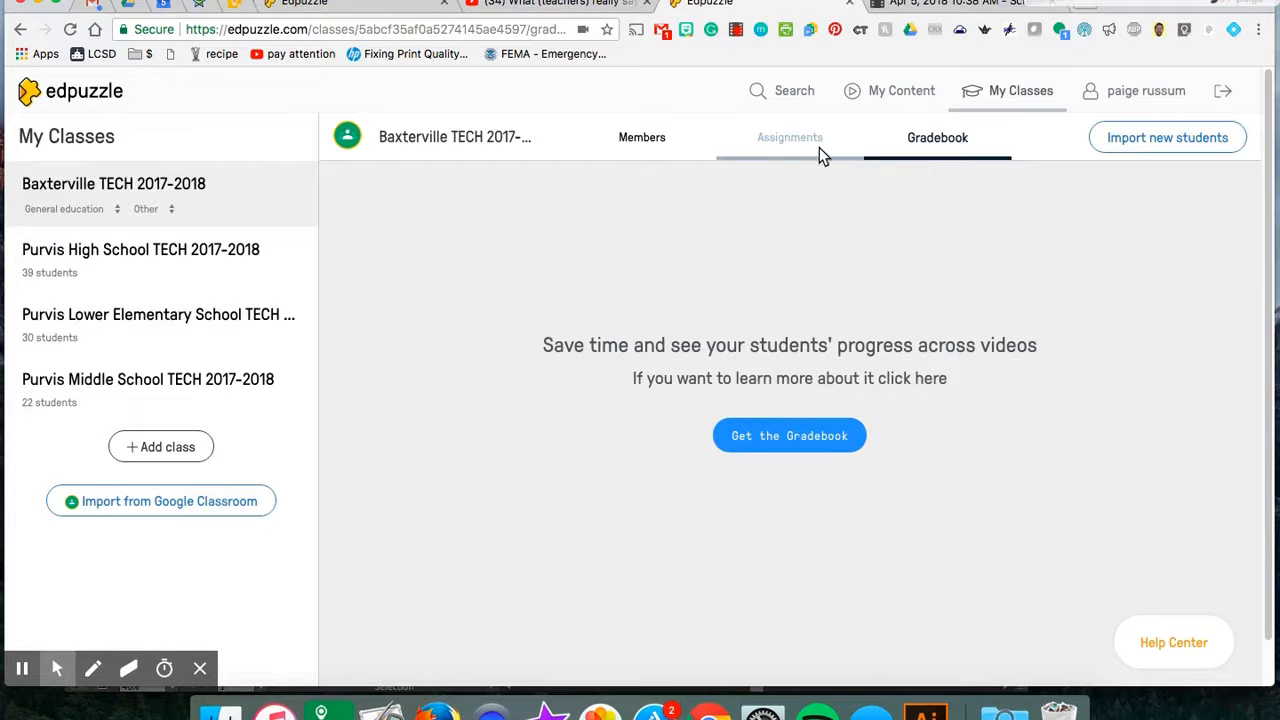
left_click(778, 143)
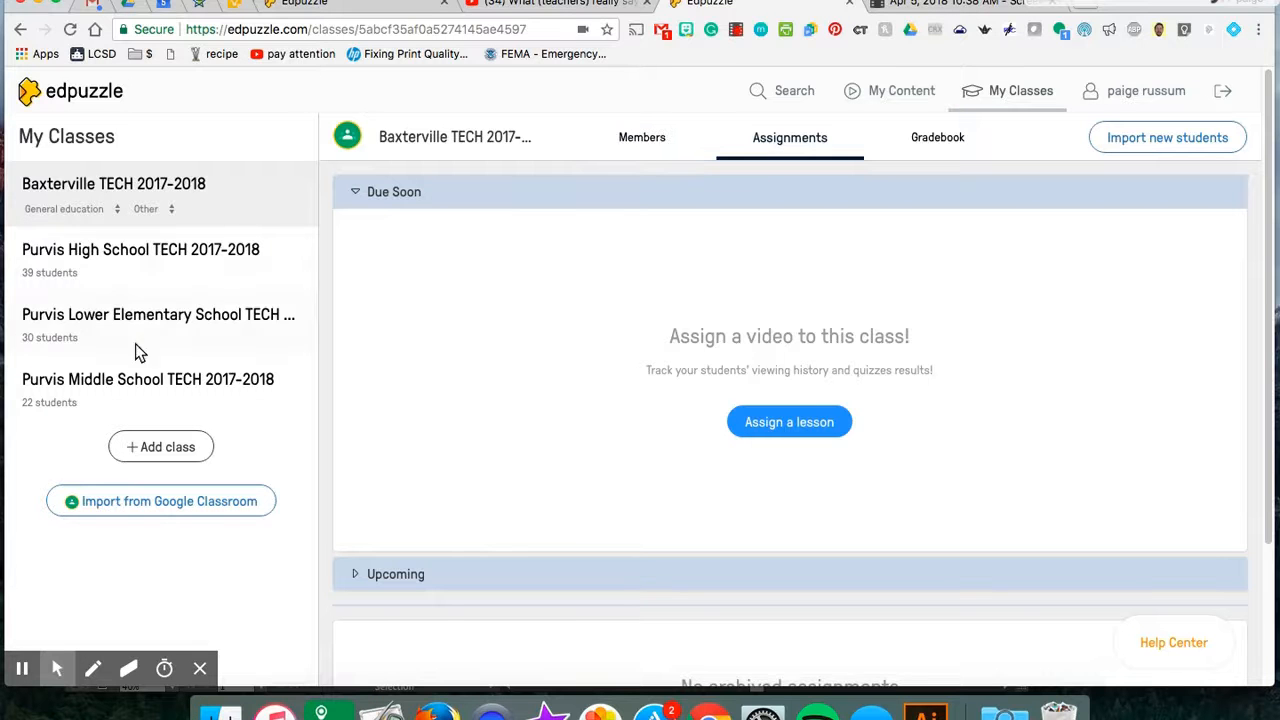
Step: Open the progress of the Purvis Middle School TECH 2017-2018 assignment and review which students watched it and their grades
left_click(113, 390)
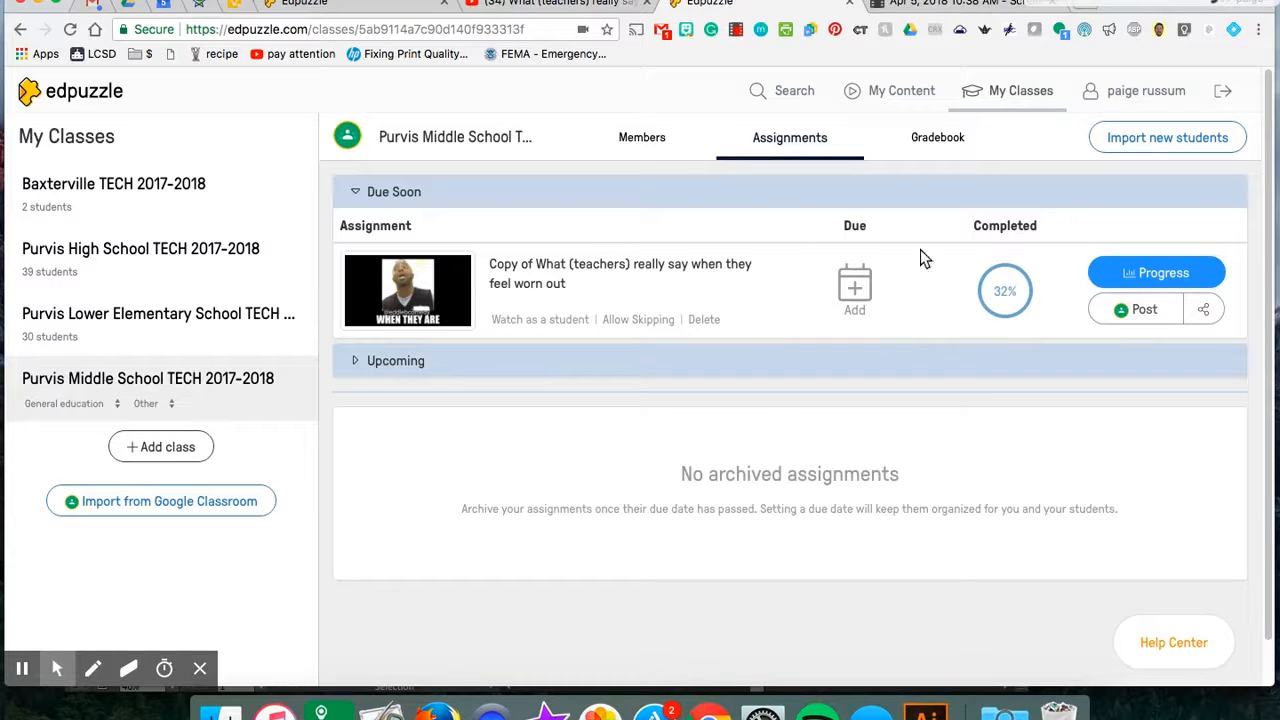
left_click(1146, 274)
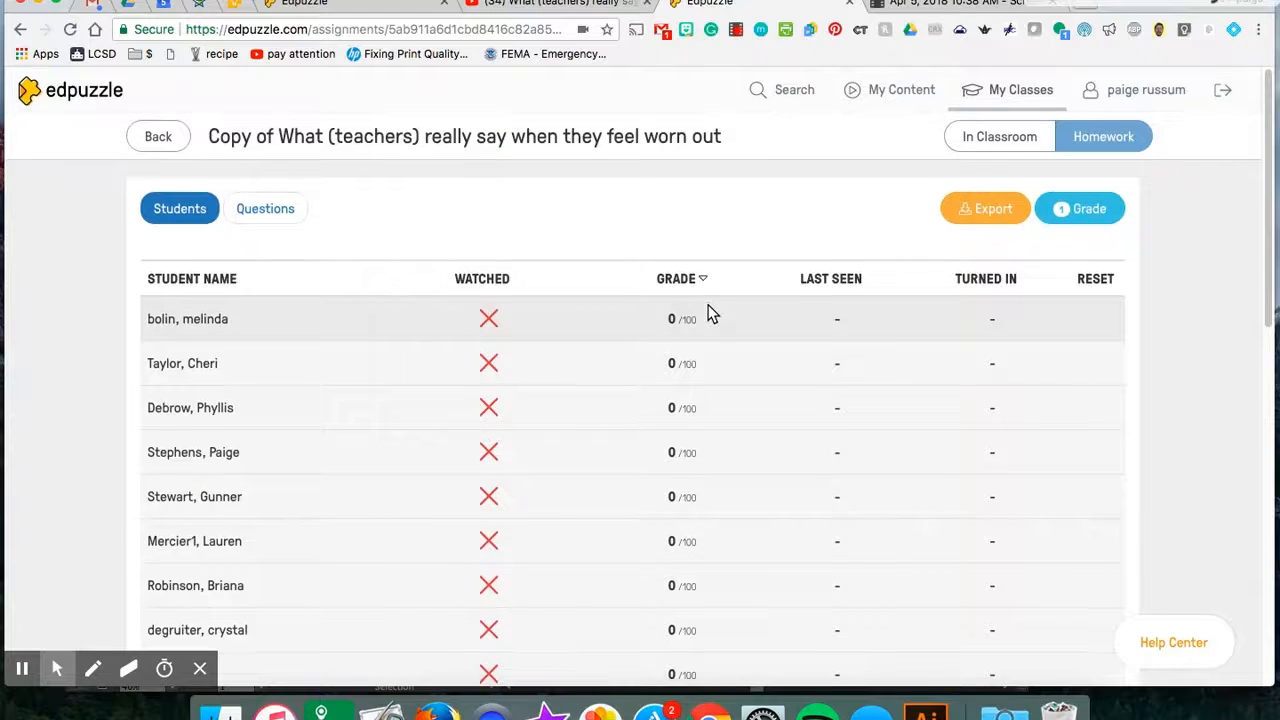
scroll(707, 314, "down", 5)
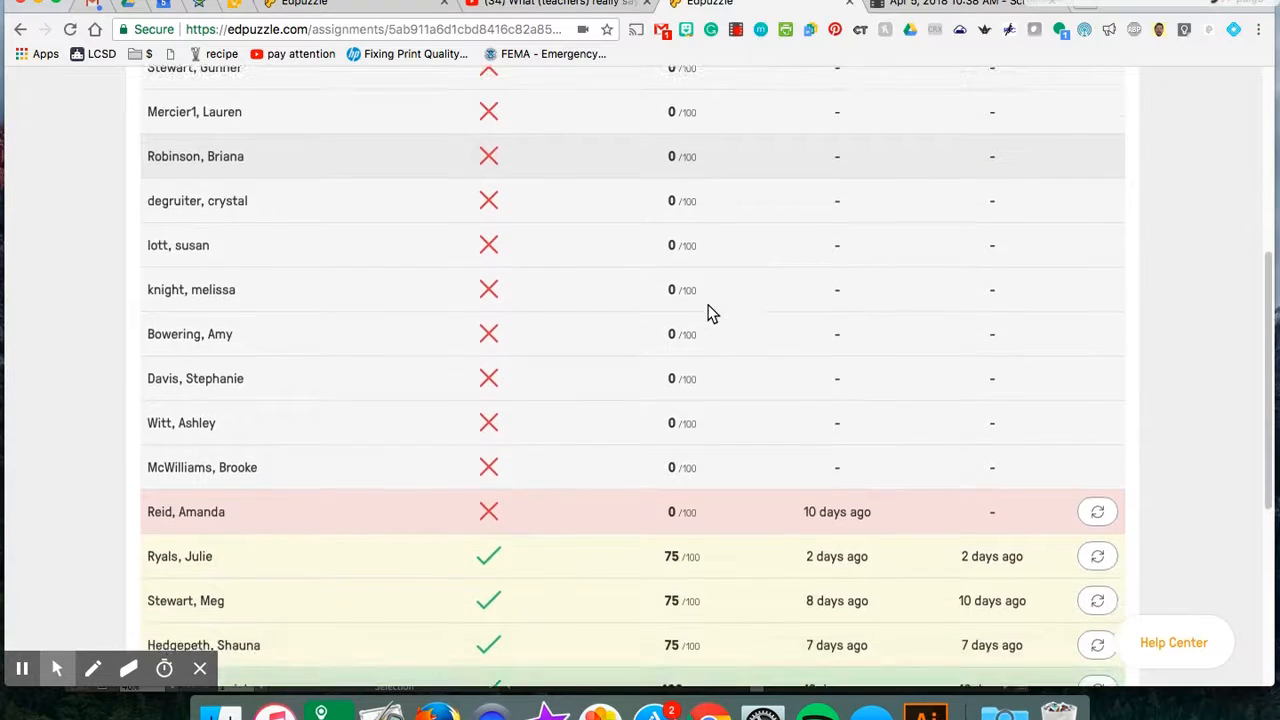
scroll(707, 314, "down", 2)
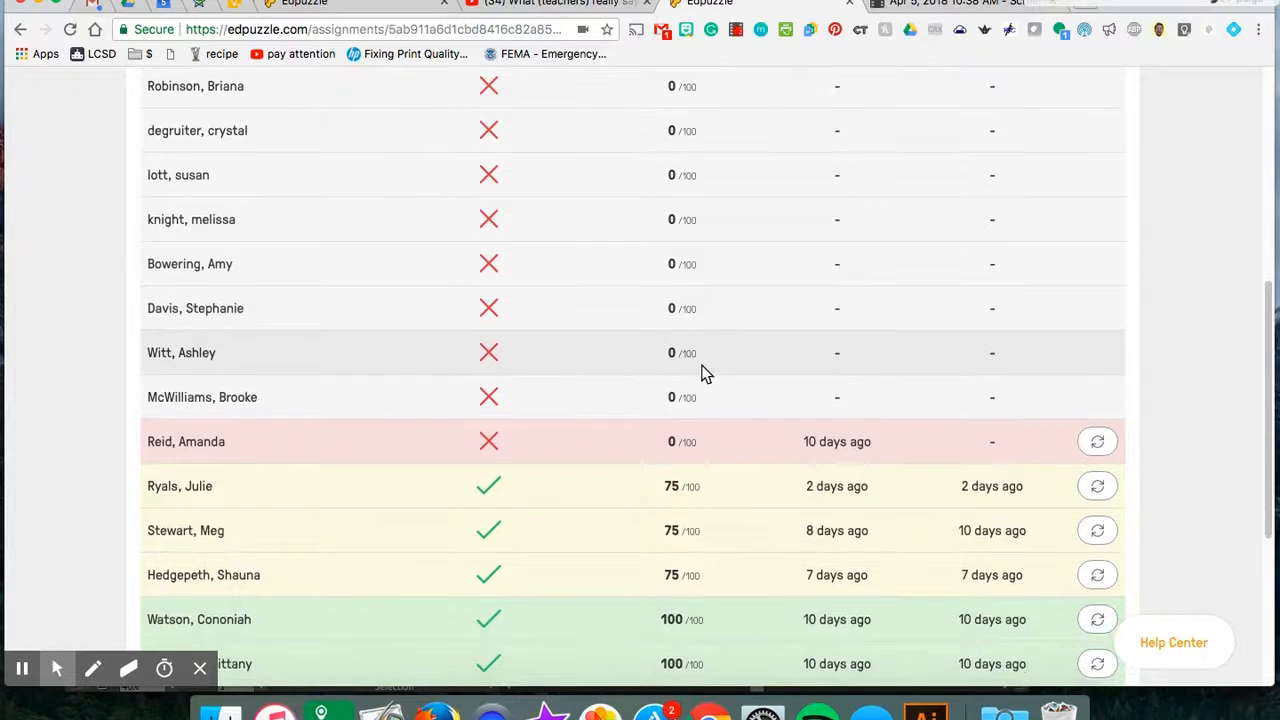
scroll(709, 423, "down", 2)
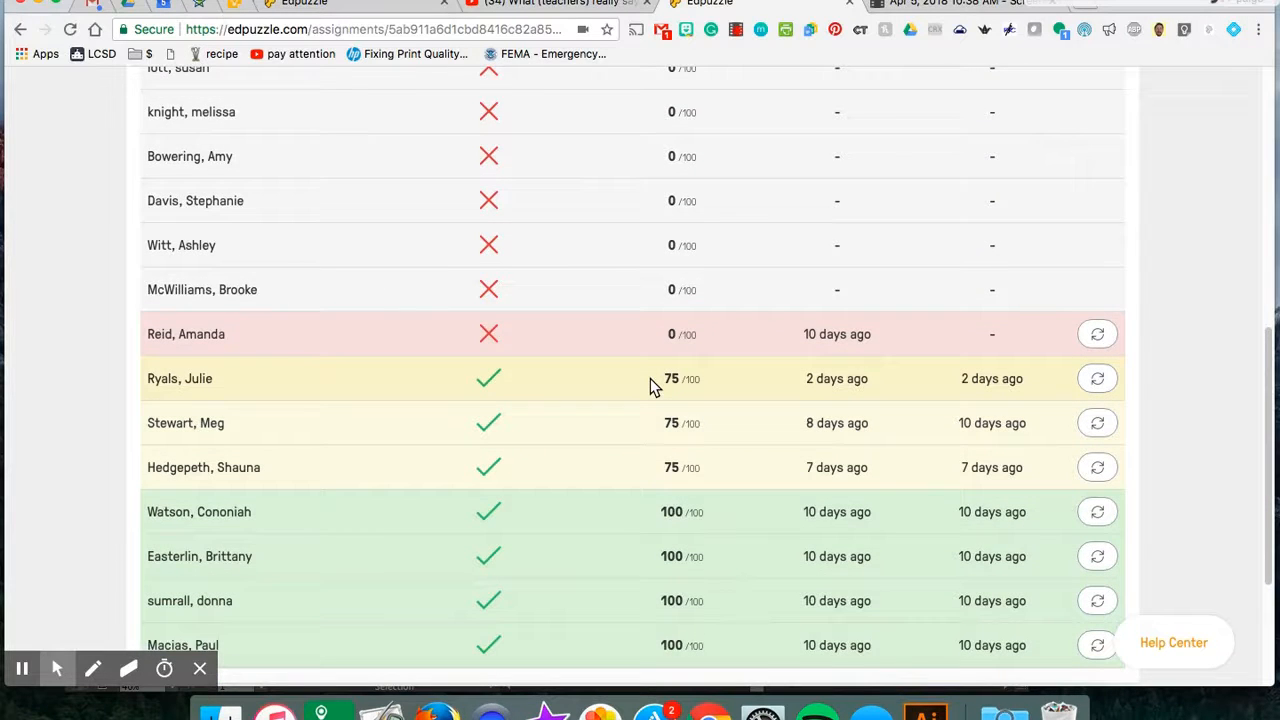
Step: Open the progress of the first student graded 75 and set the score for the open-ended Quiz #3 answer to 100
left_click(599, 380)
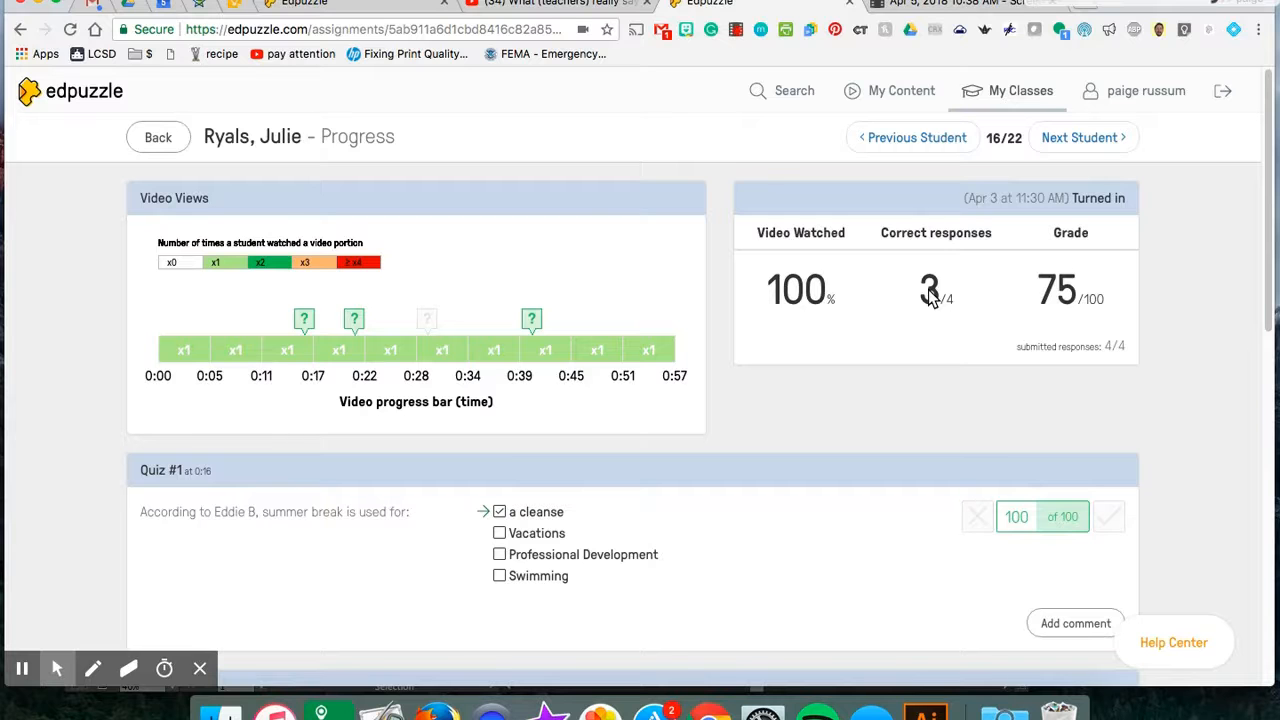
scroll(928, 296, "down", 3)
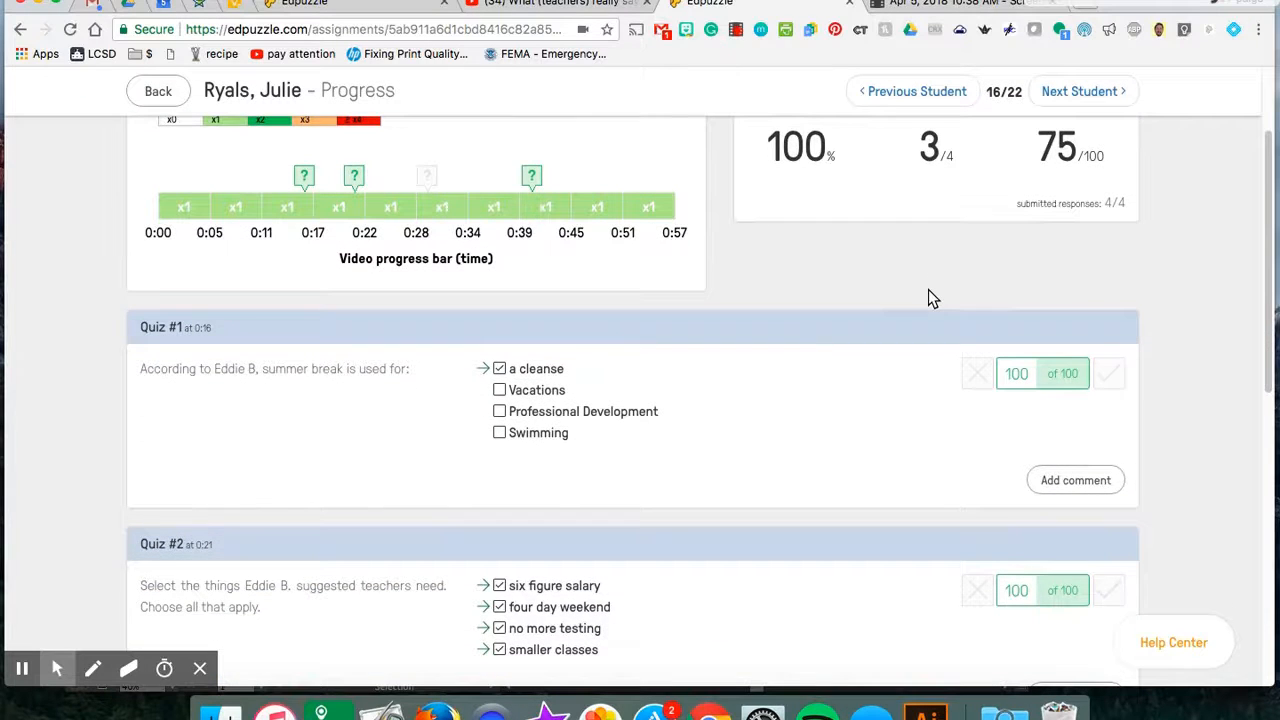
scroll(928, 297, "down", 3)
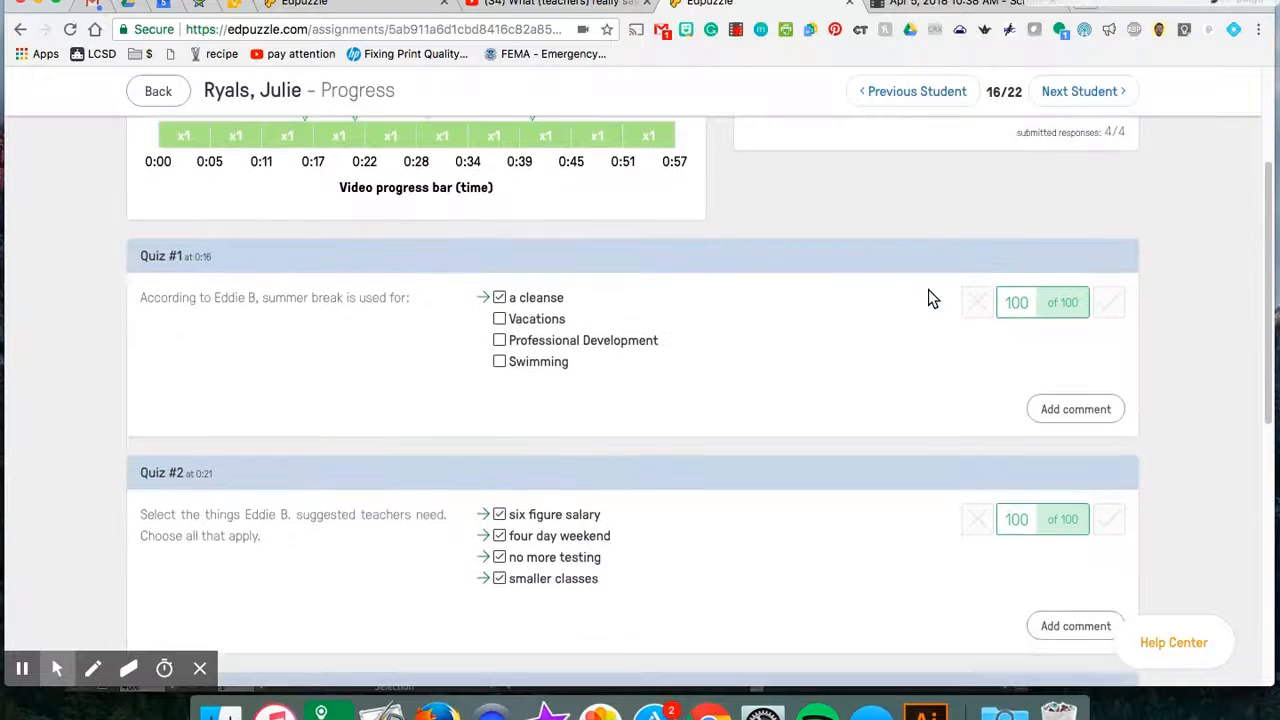
scroll(928, 297, "down", 4)
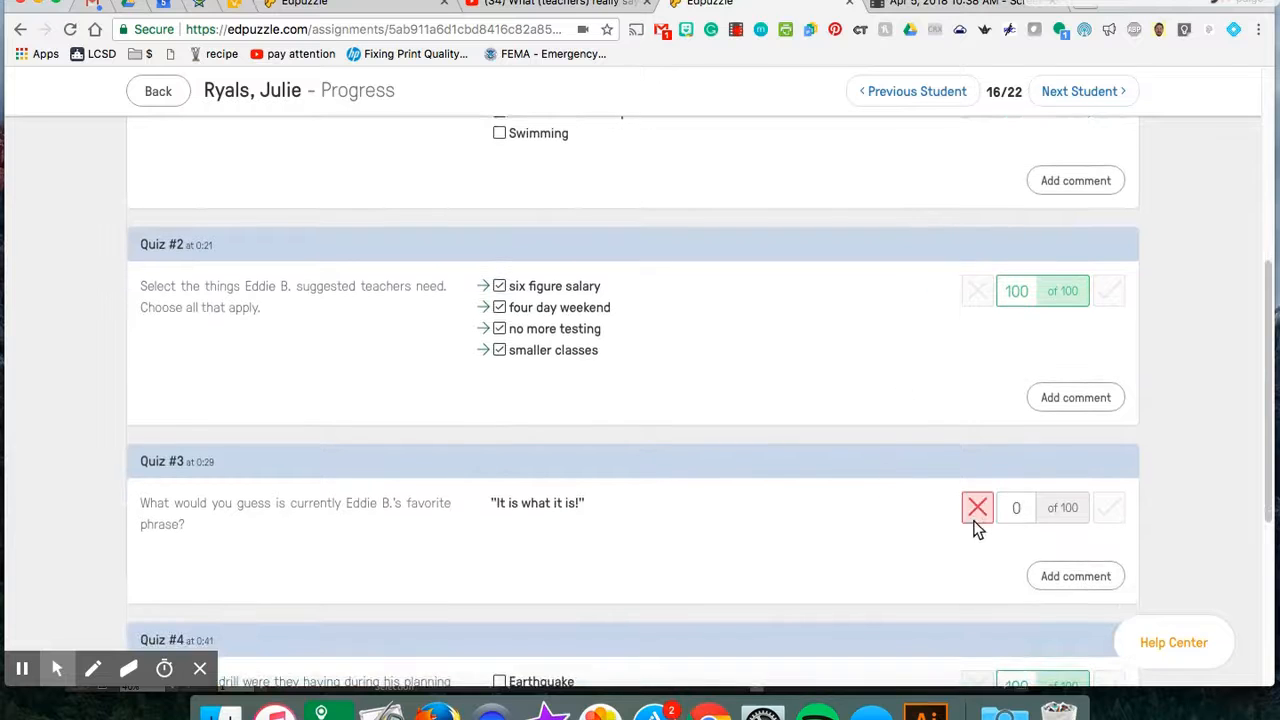
left_click(1021, 509)
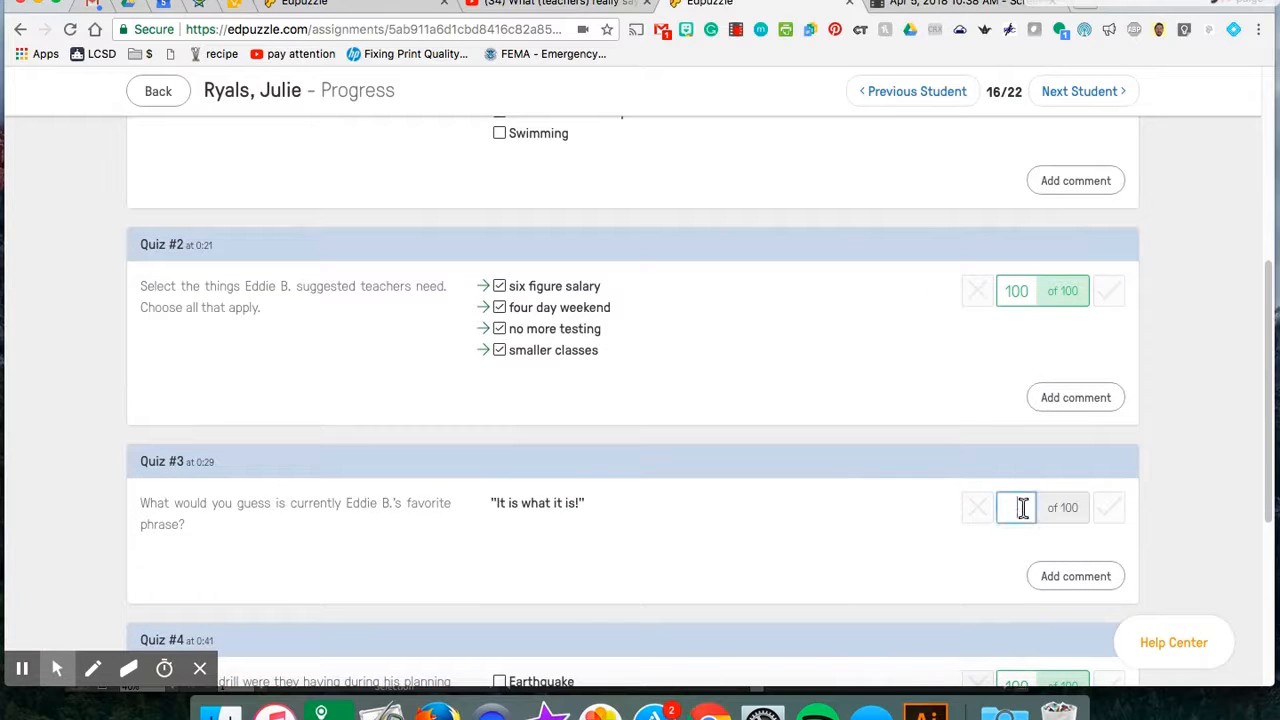
type("100")
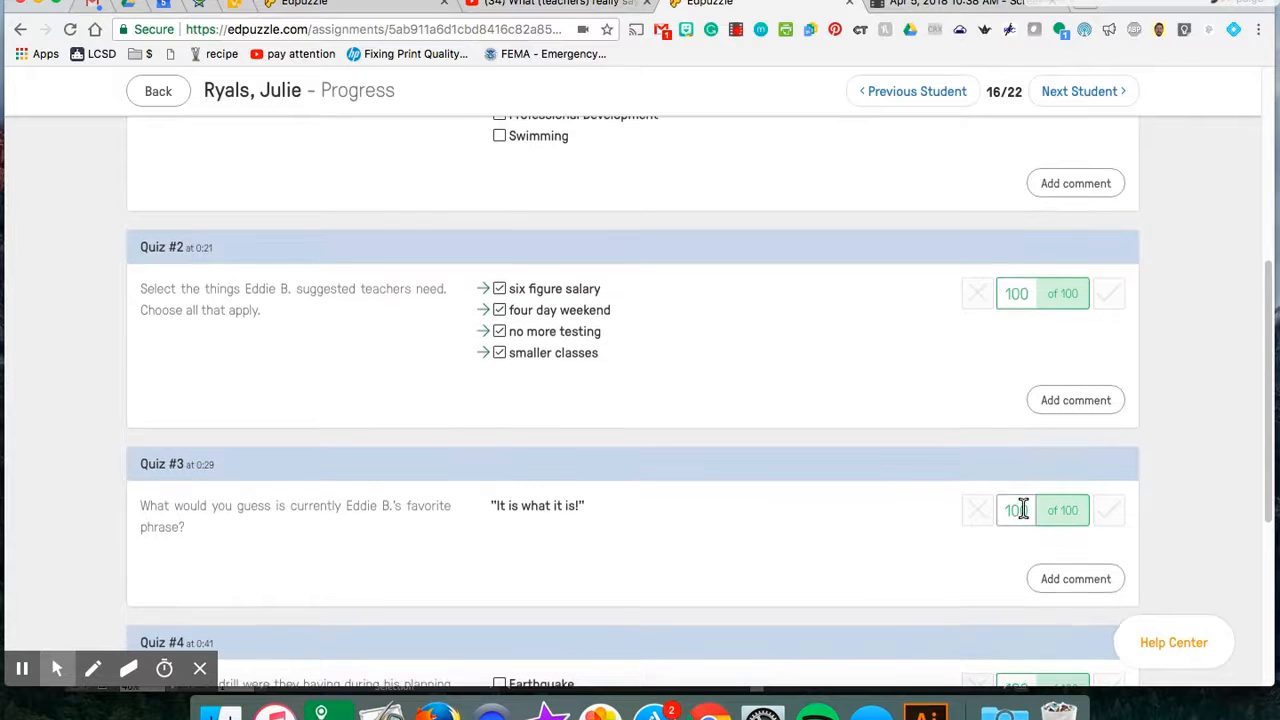
Step: Review the regraded student's video views, quiz scores and overall grade, and move on to the following student's progress
scroll(1023, 512, "up", 3)
scroll(1025, 512, "up", 5)
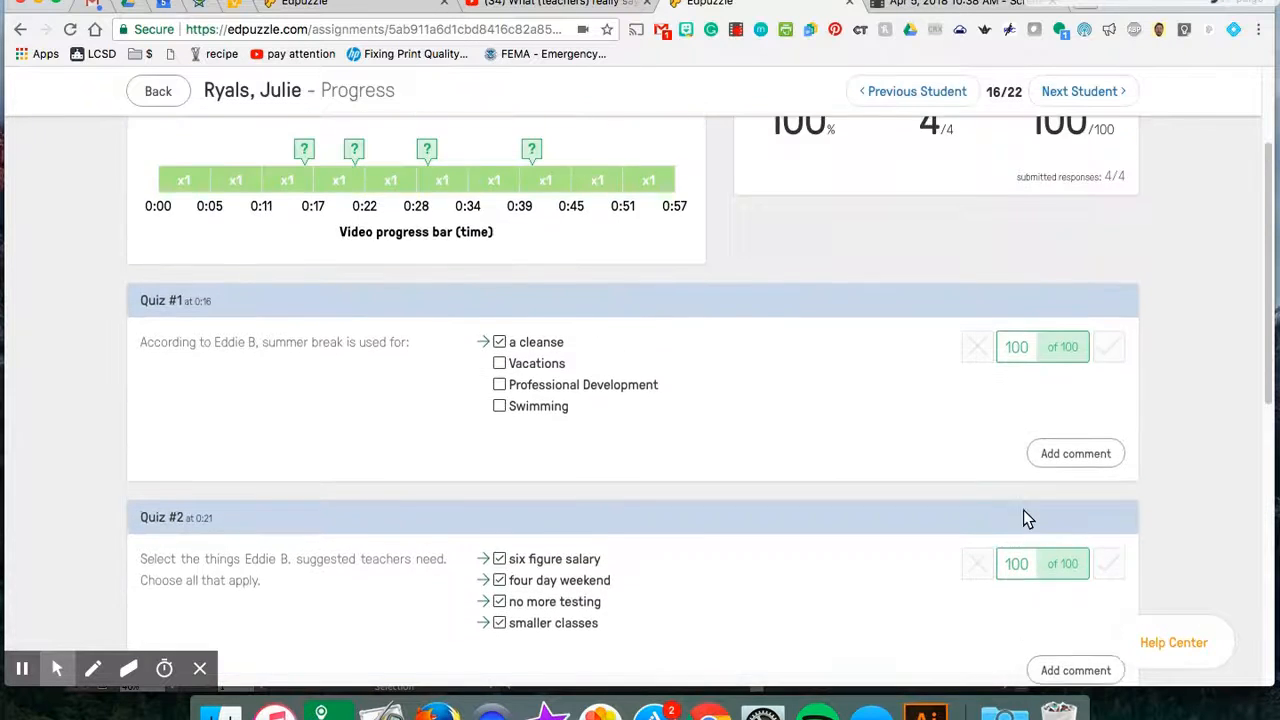
scroll(1025, 518, "up", 1)
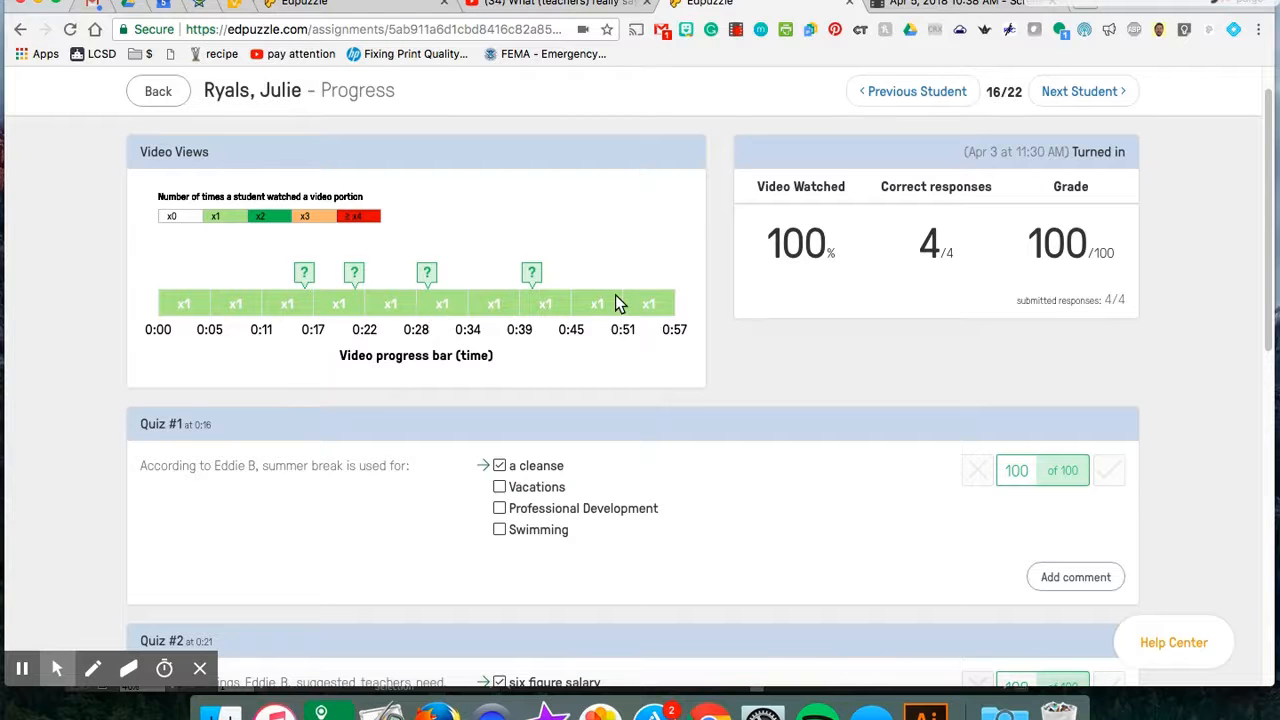
scroll(617, 303, "up", 1)
left_click(1100, 137)
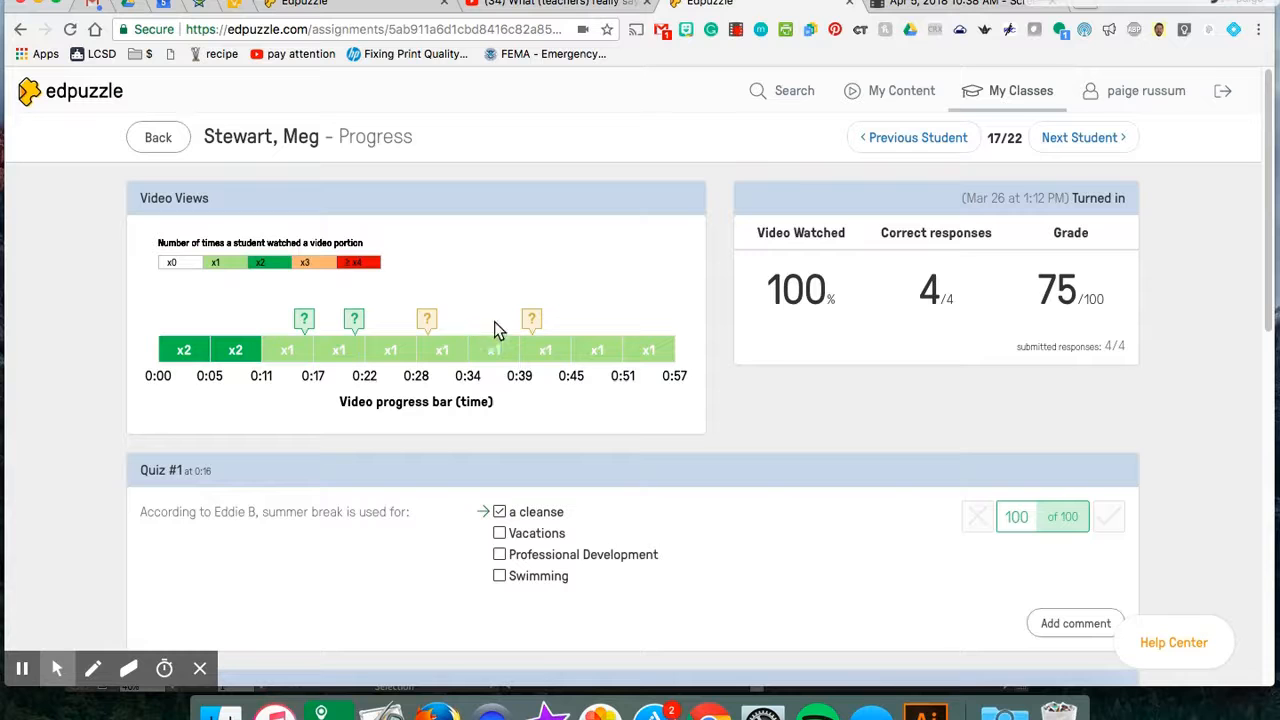
Step: Set this student's score for the open-ended Quiz #3 answer to 100 and check the overall grade
scroll(557, 328, "down", 1)
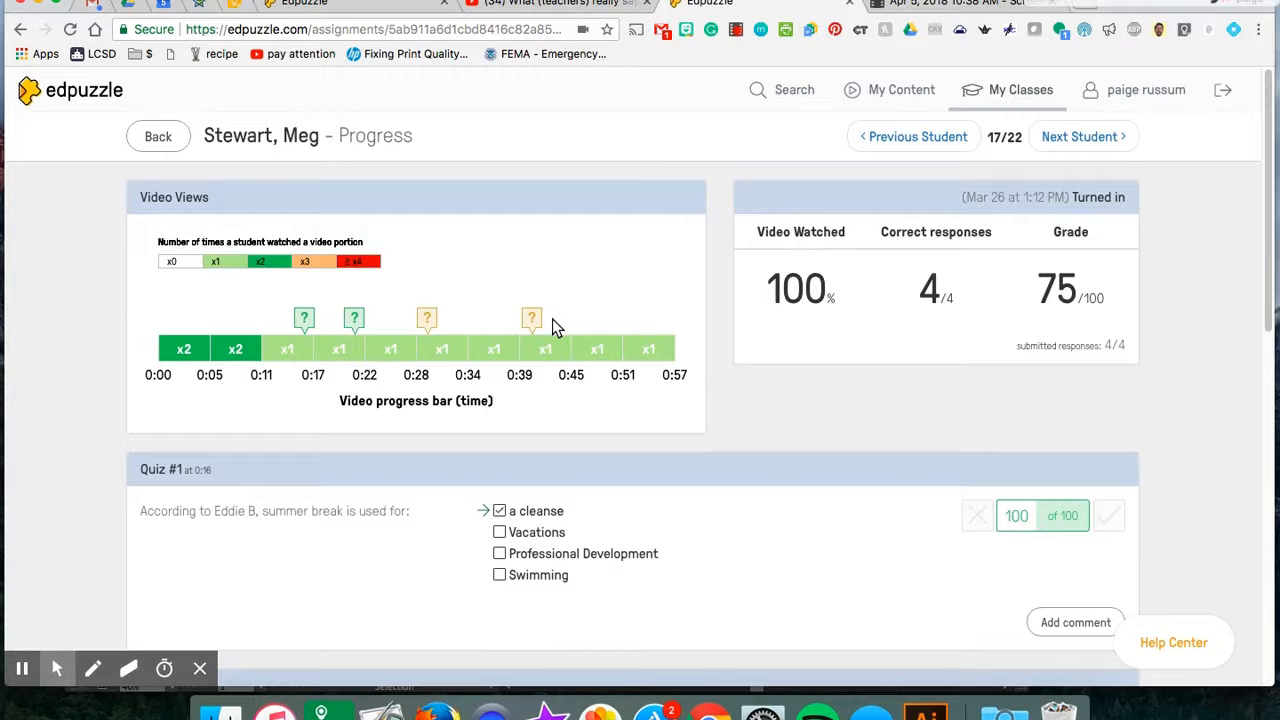
scroll(625, 314, "down", 3)
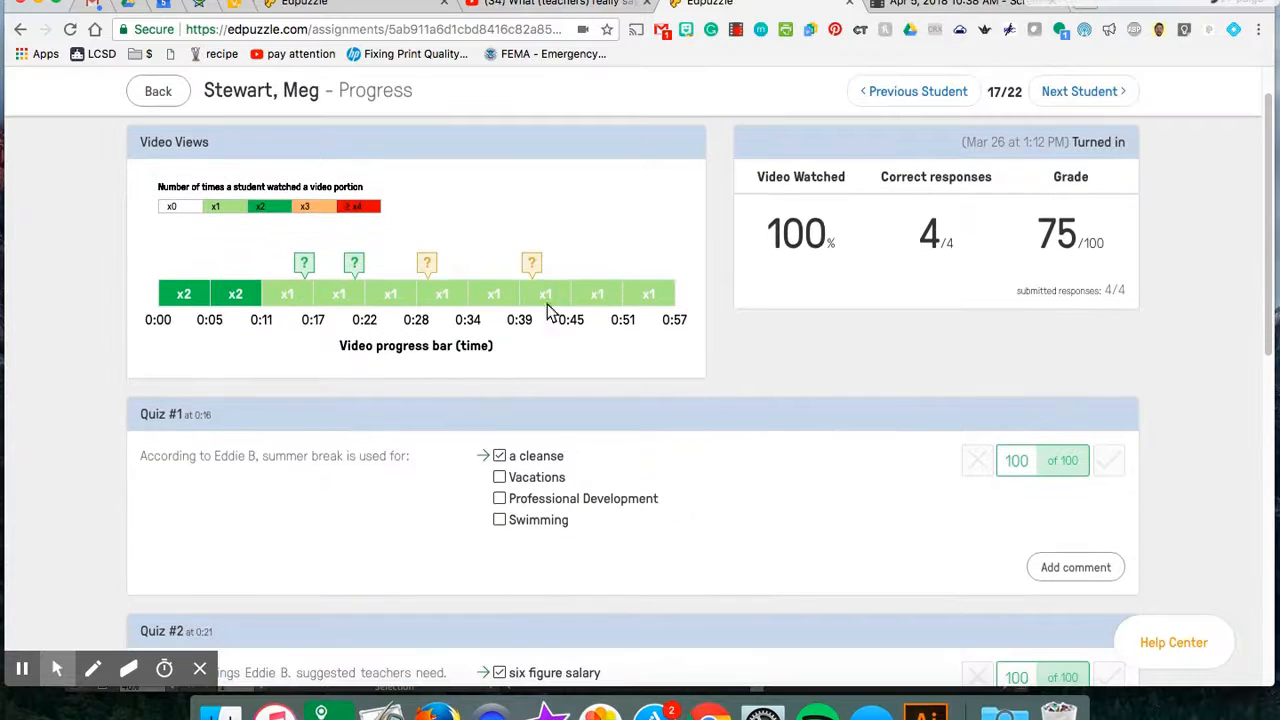
scroll(689, 348, "down", 5)
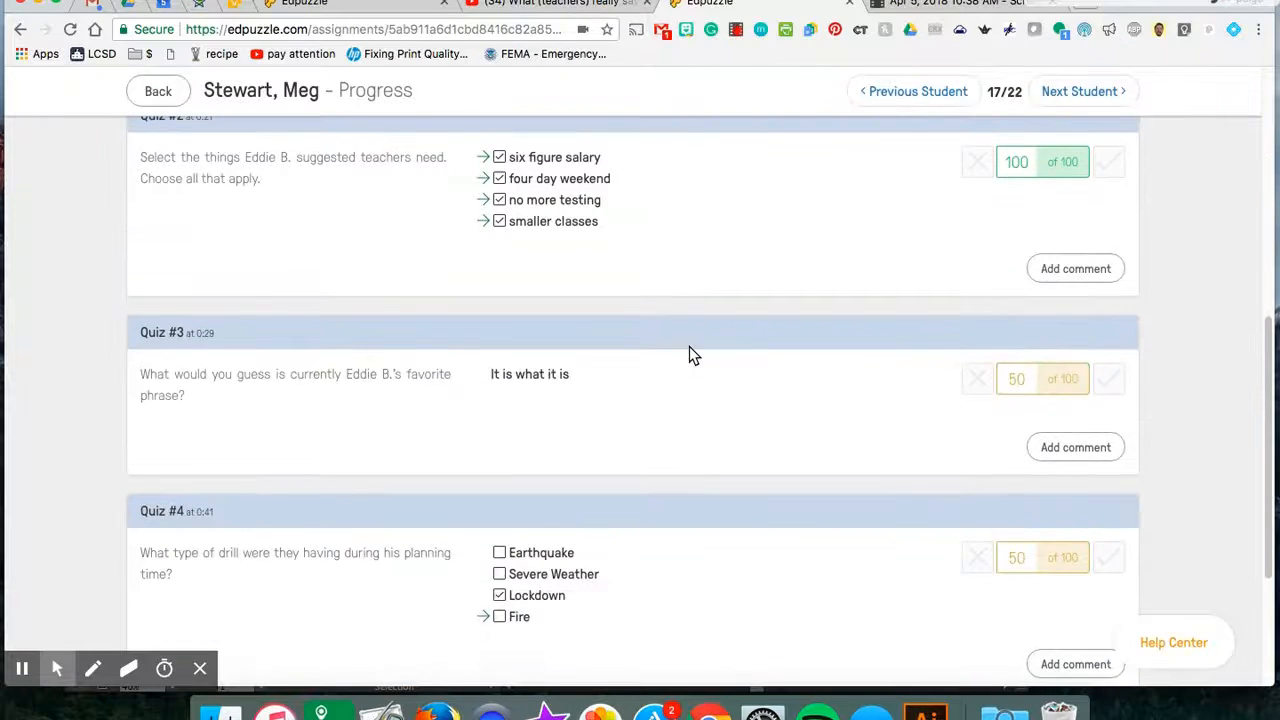
left_click(1019, 380)
key("BackSpace")
type("100")
key("Return")
scroll(1134, 403, "up", 4)
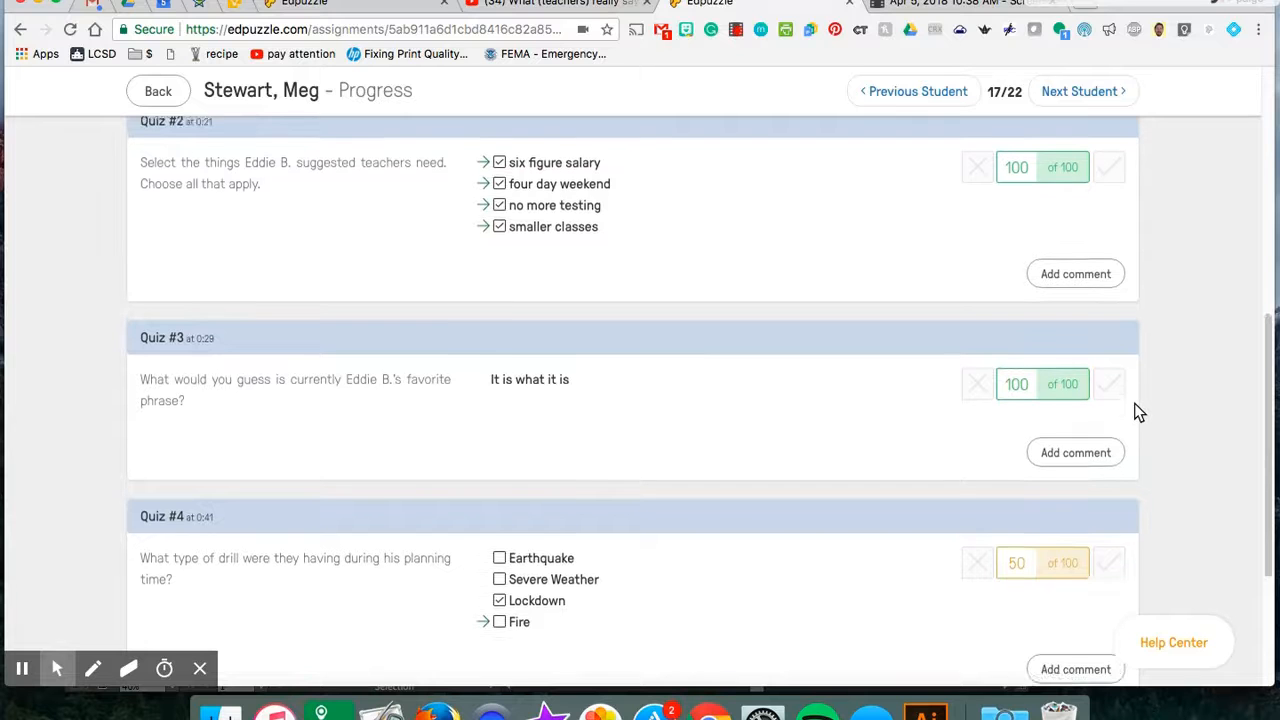
scroll(1134, 412, "up", 3)
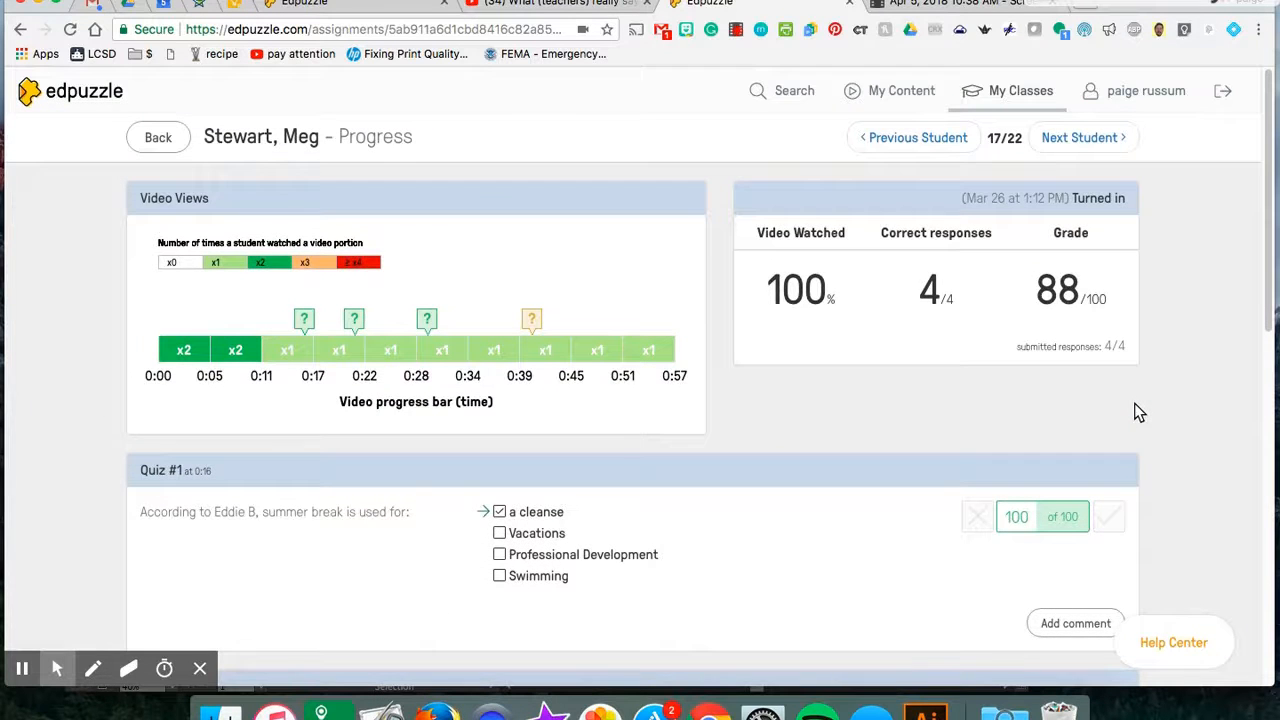
Step: Give the student partial credit of 75 on Quiz #4 and check the overall grade
scroll(1135, 405, "down", 3)
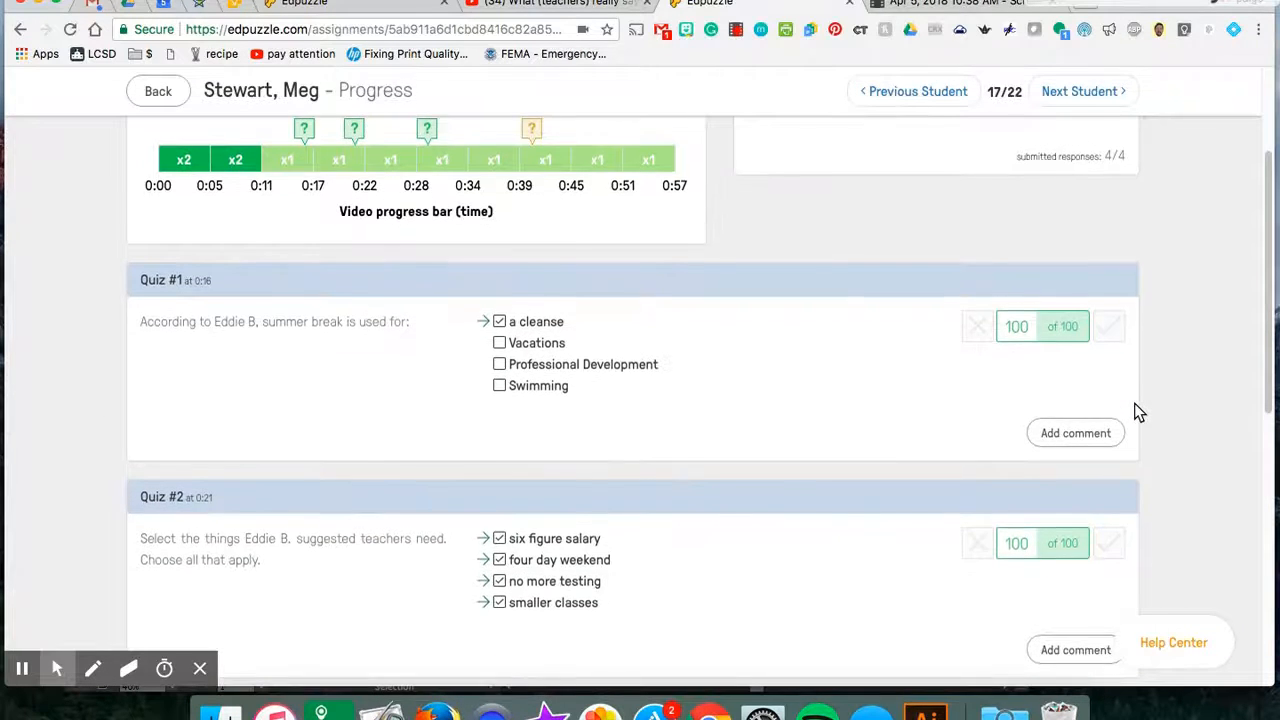
scroll(1135, 405, "up", 2)
scroll(1136, 412, "down", 4)
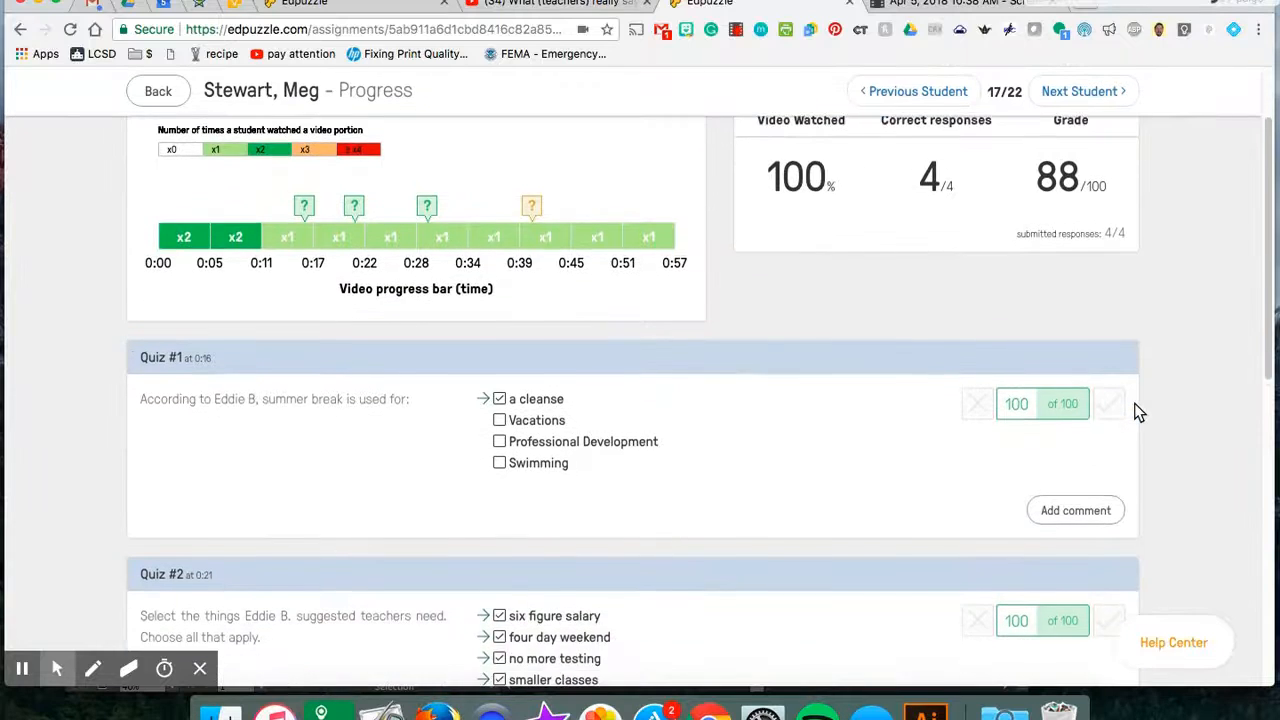
scroll(1134, 412, "down", 8)
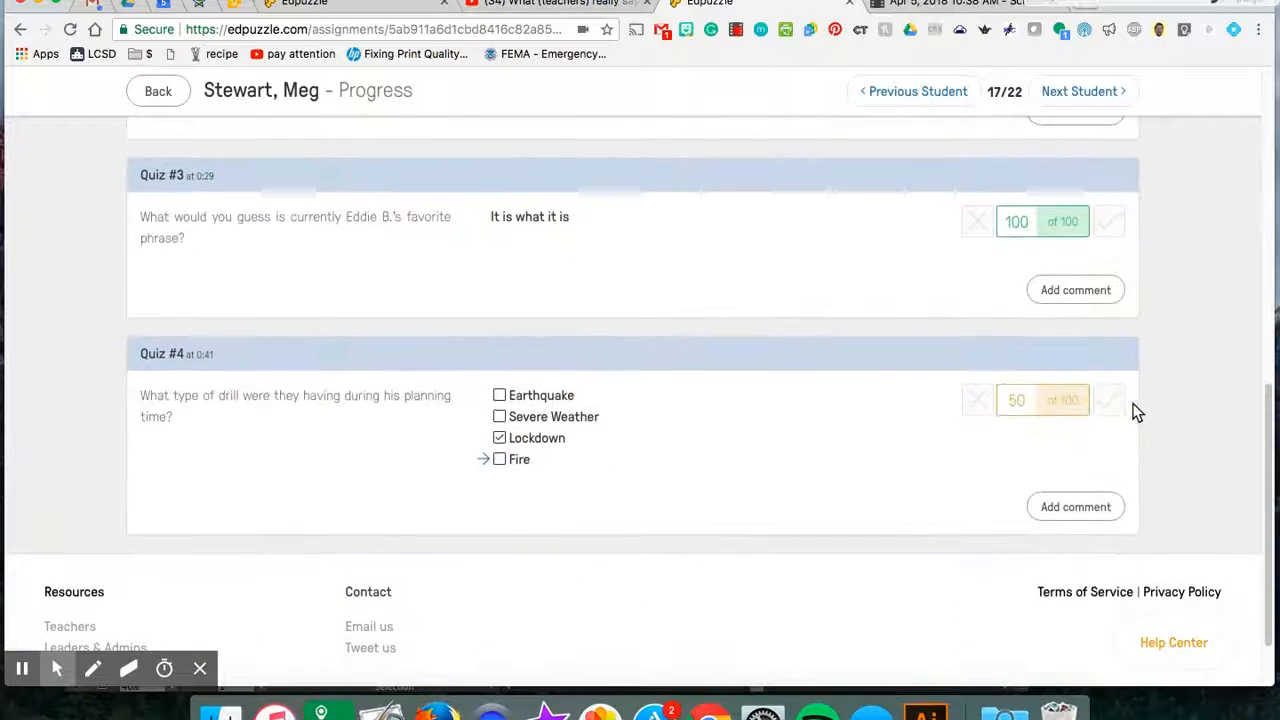
double_click(1020, 400)
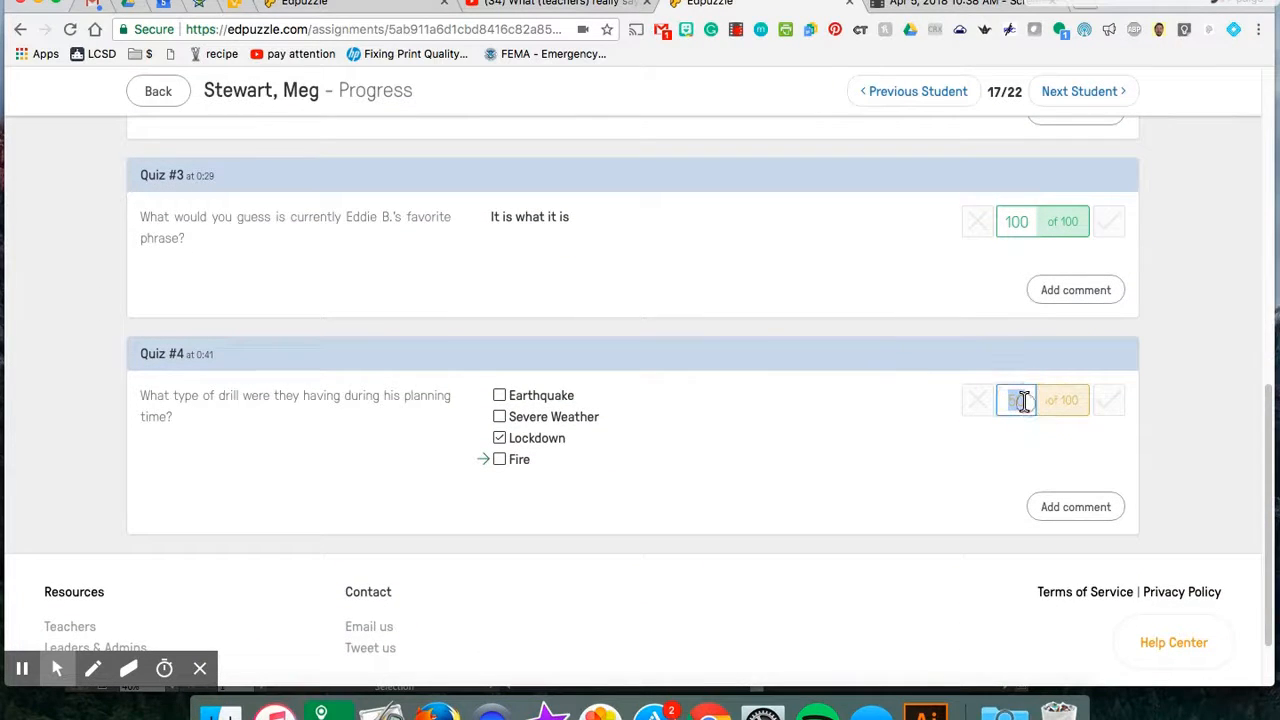
left_click(1024, 401)
double_click(1030, 400)
type("75")
key("Return")
scroll(1140, 424, "up", 1)
scroll(1135, 423, "up", 10)
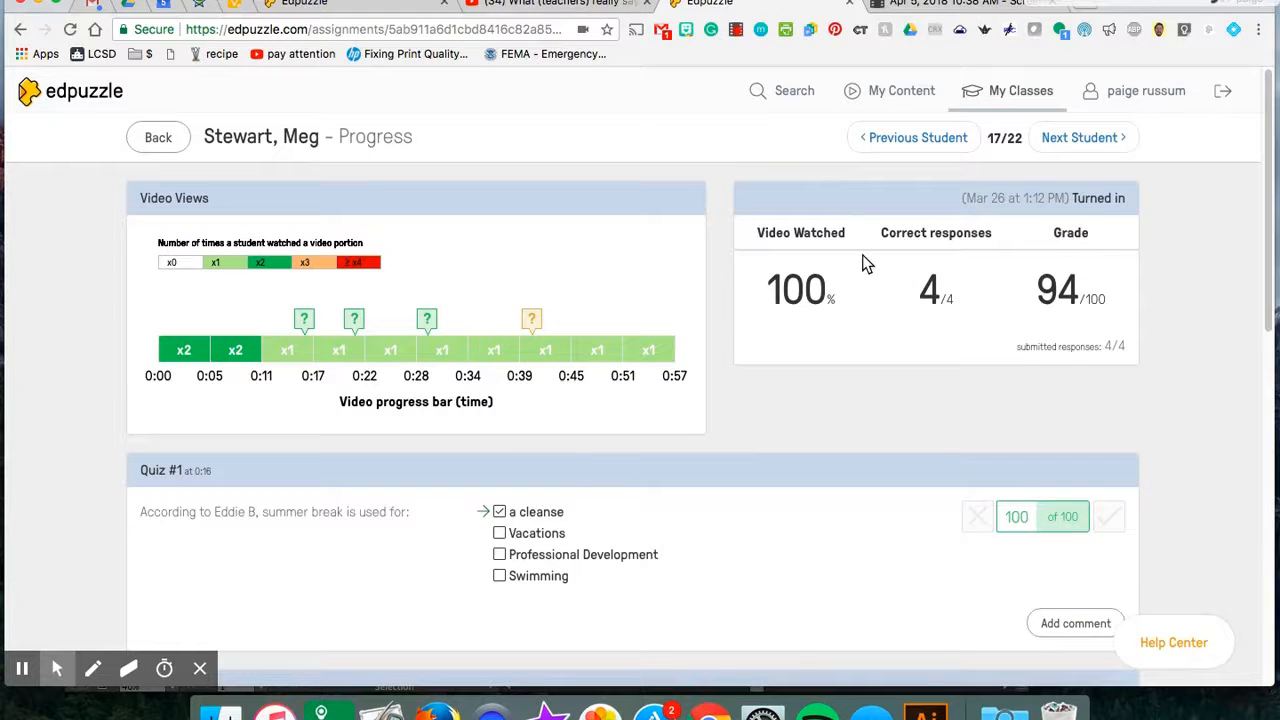
Step: View the progress of the following two students and return to the assignment's student list
left_click(1080, 137)
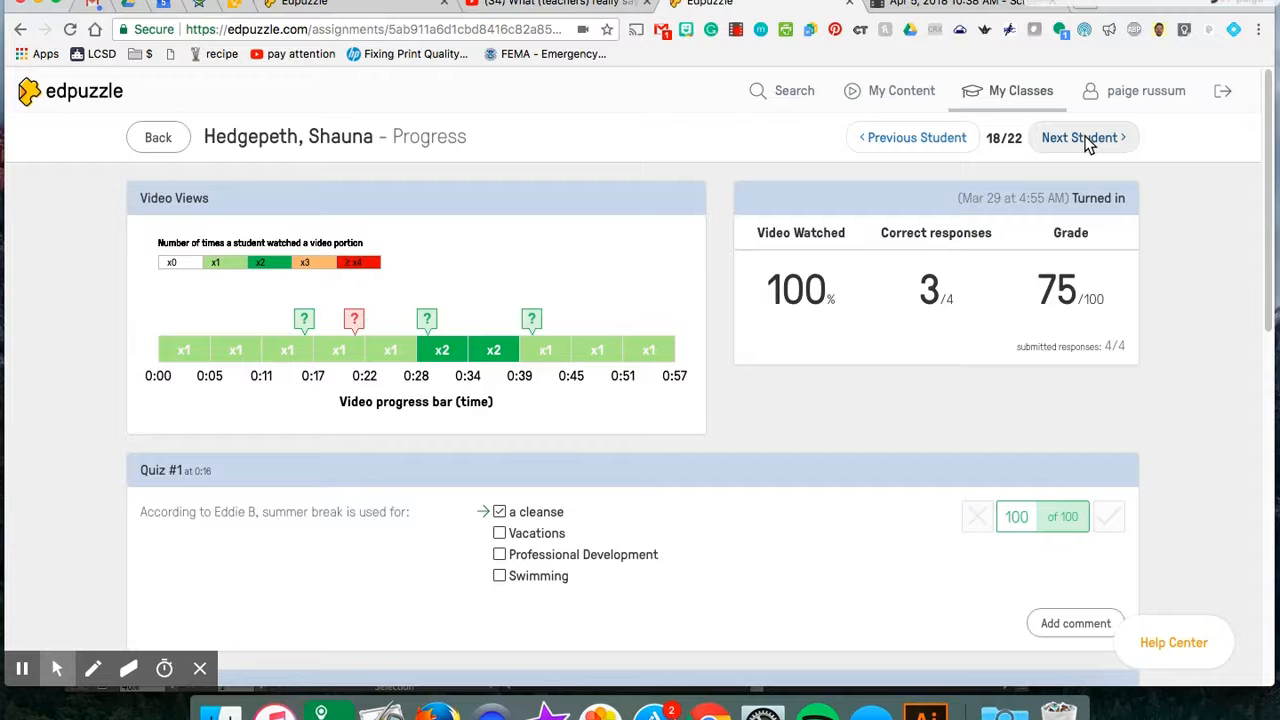
left_click(1087, 140)
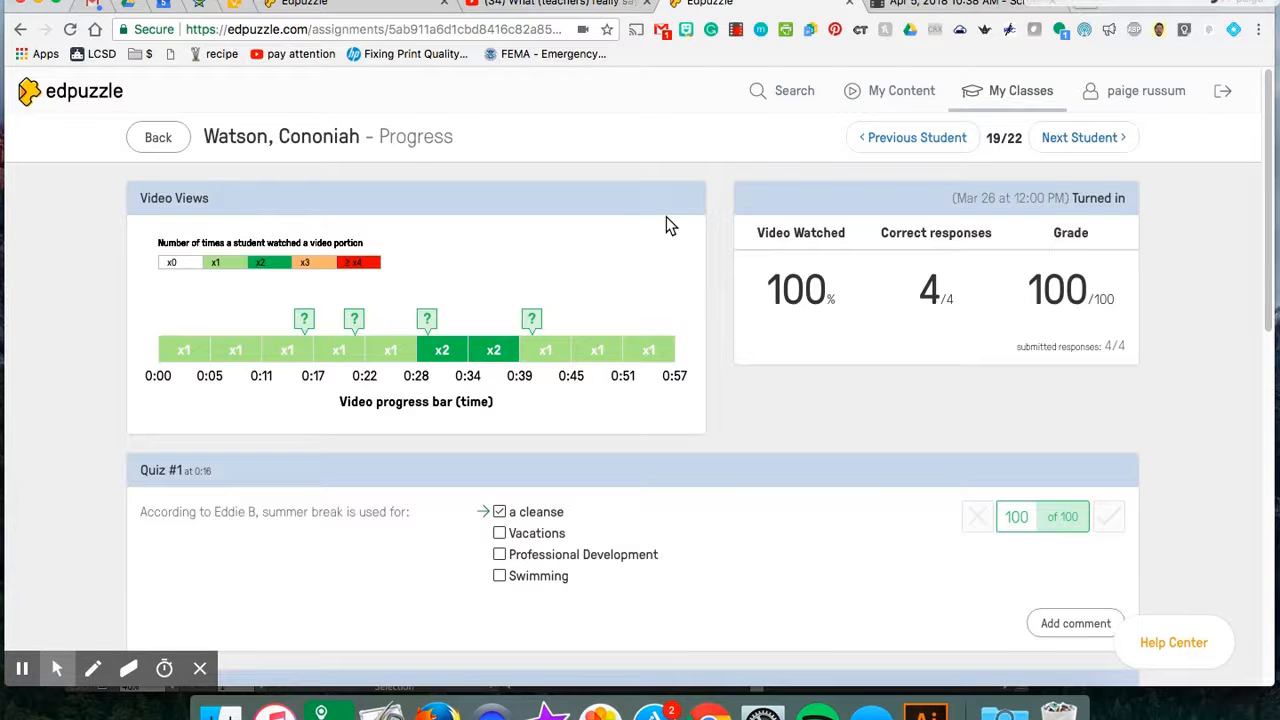
left_click(160, 138)
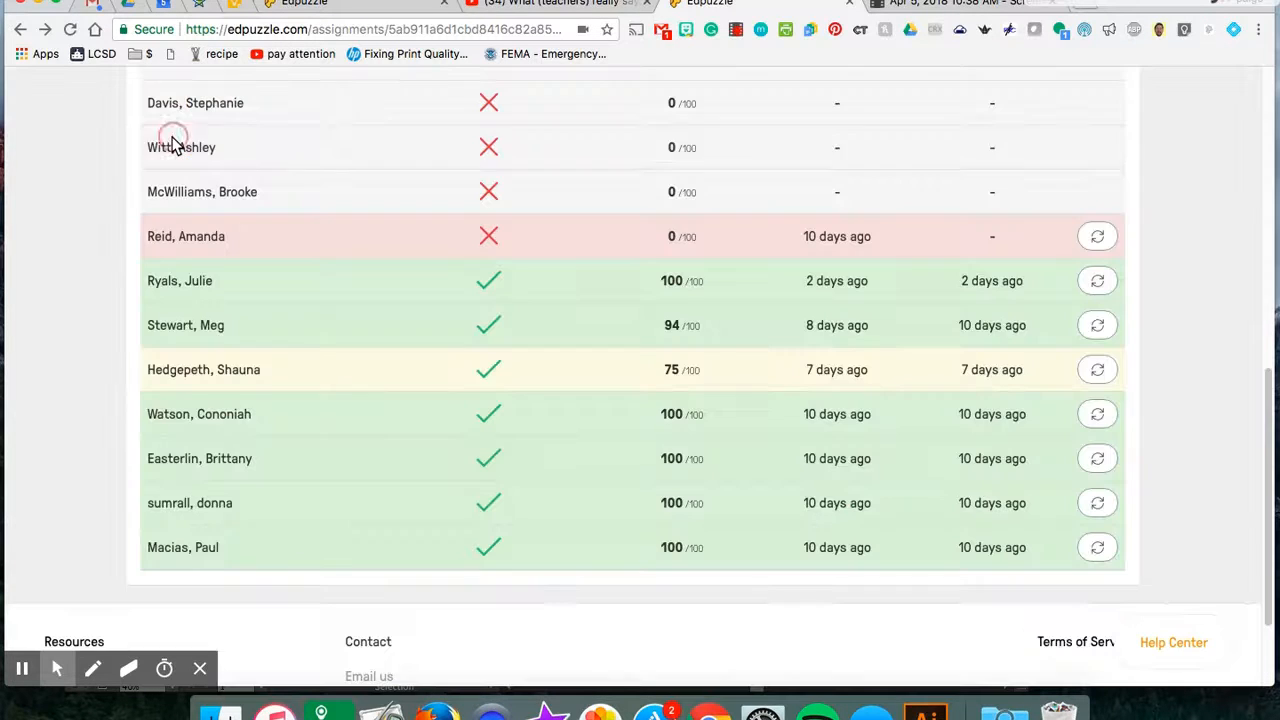
scroll(534, 472, "up", 3)
scroll(536, 470, "up", 5)
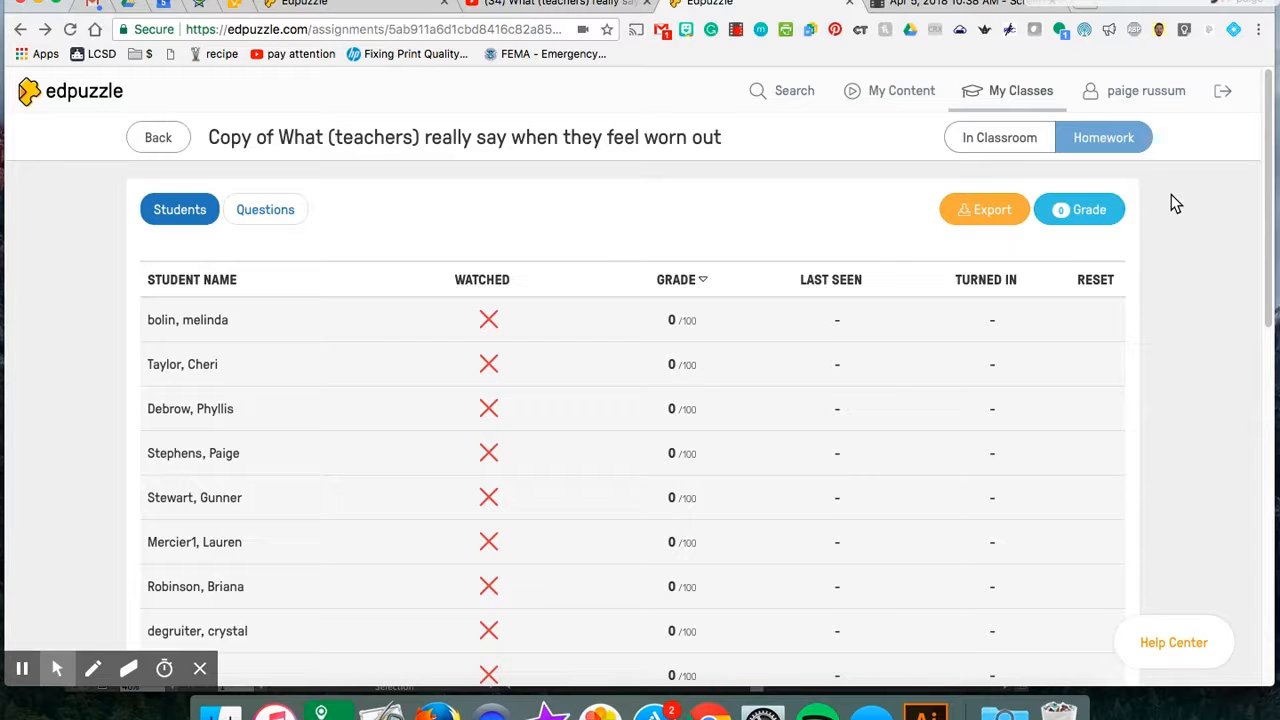
Step: Open Quick grade for the assignment and show the already graded answers to the favorite phrase question
left_click(1081, 209)
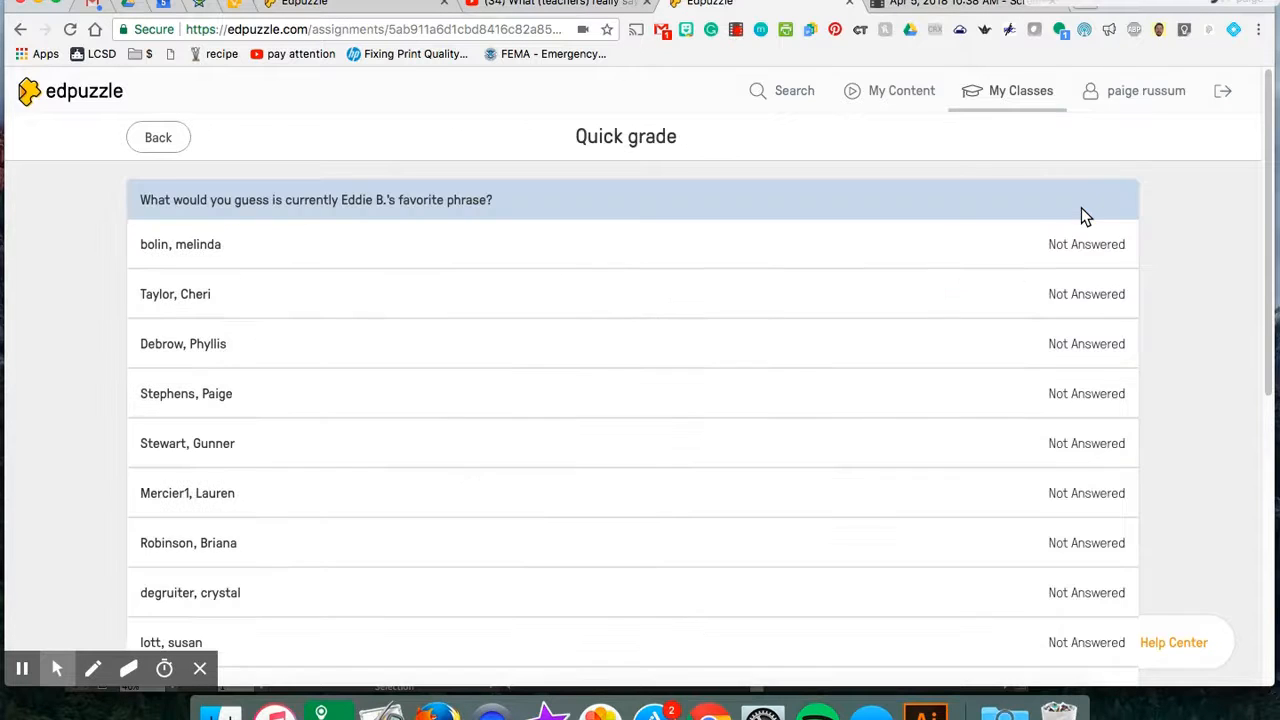
scroll(1030, 240, "down", 8)
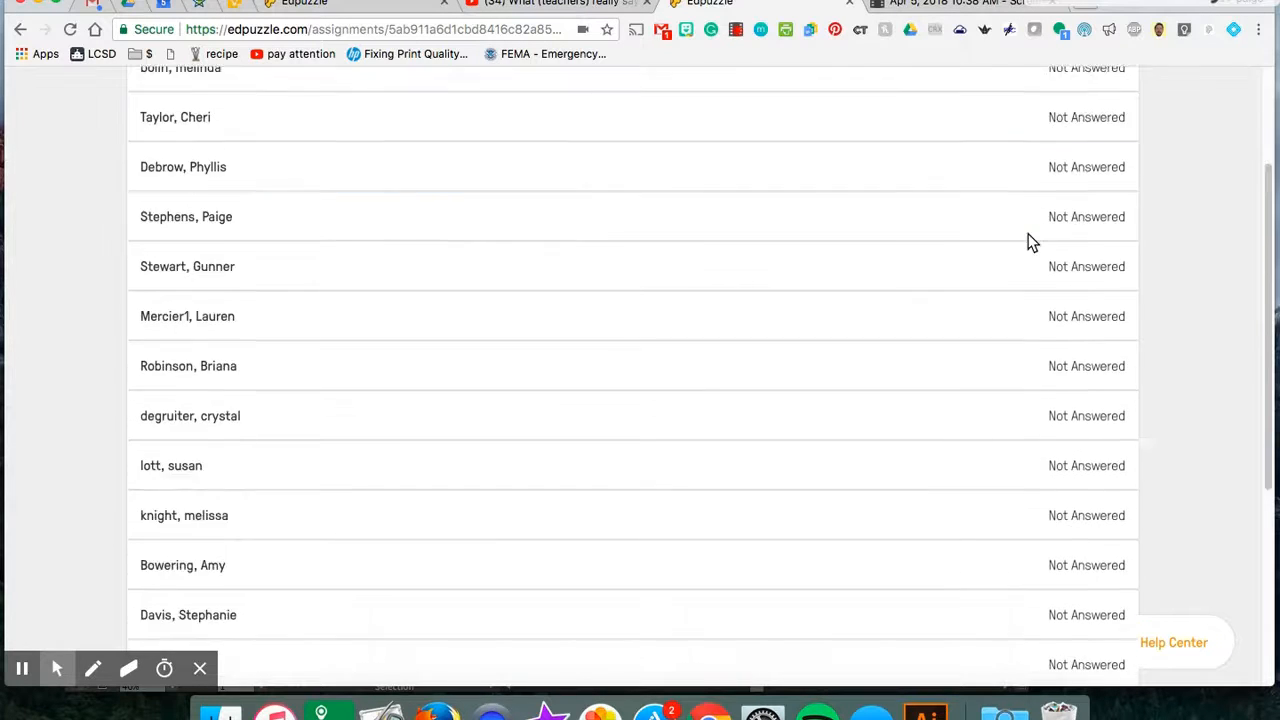
scroll(1030, 240, "up", 8)
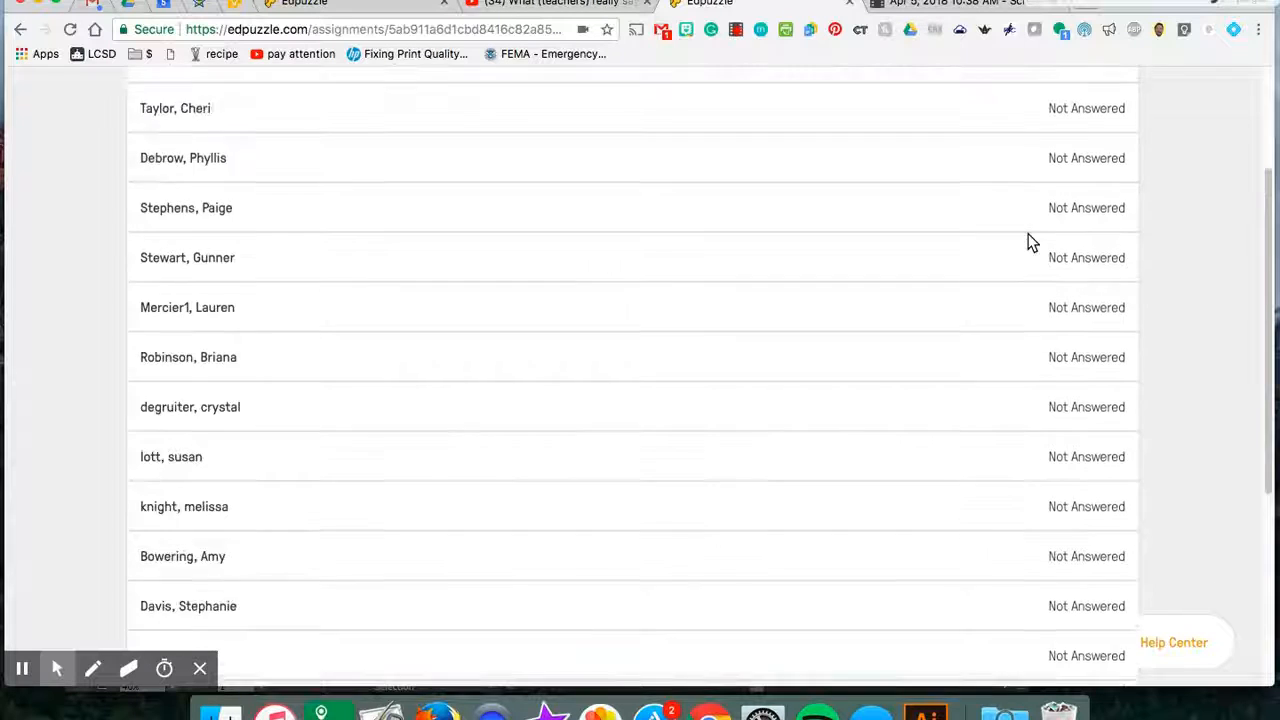
scroll(1030, 240, "down", 6)
scroll(1032, 243, "down", 4)
left_click(631, 443)
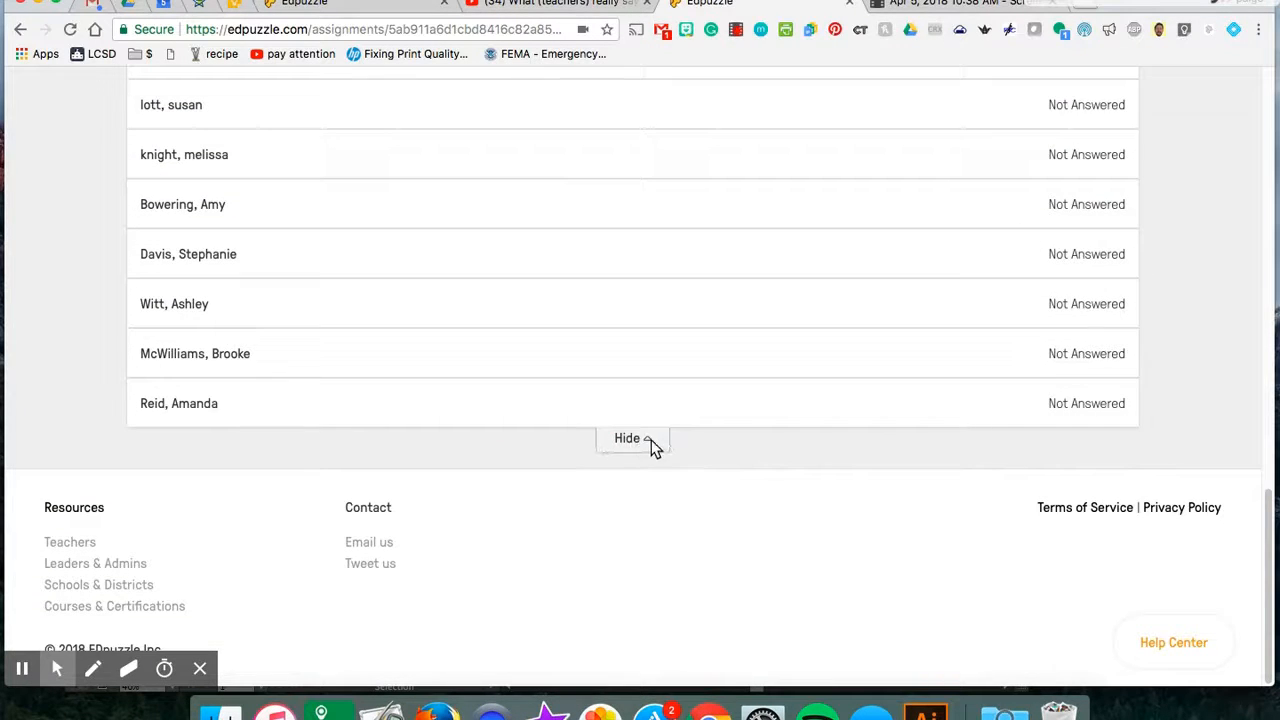
scroll(649, 446, "up", 6)
scroll(650, 448, "up", 12)
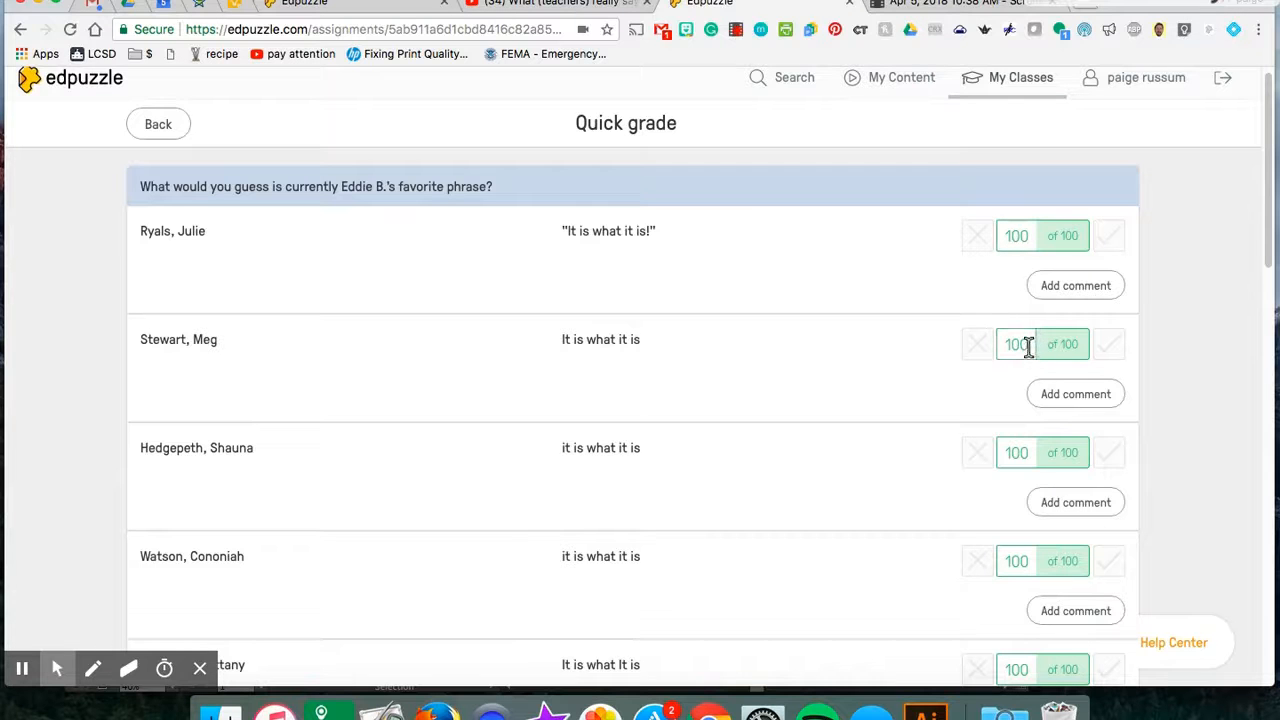
Step: Select the third student's score in Quick grade without changing it, review the other students' answers, and return to the assignment's student list
left_click(1022, 452)
double_click(1035, 452)
scroll(1035, 453, "down", 2)
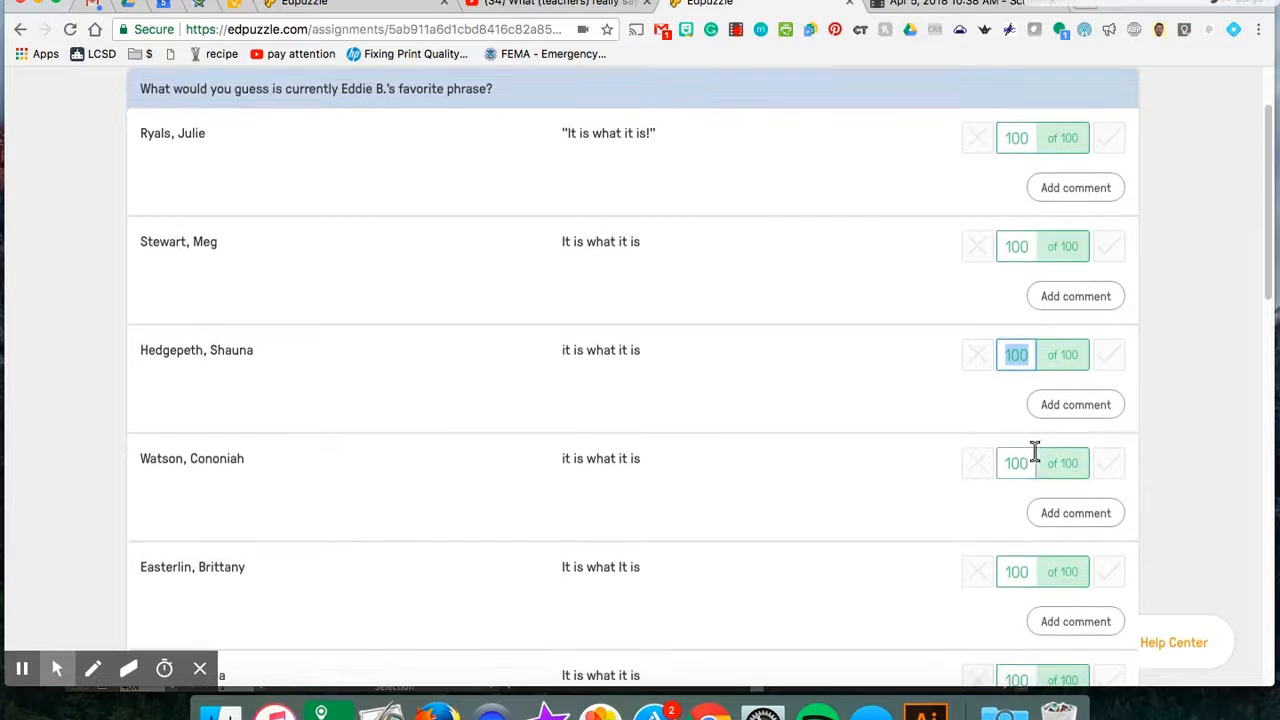
scroll(1035, 453, "down", 3)
scroll(1035, 453, "down", 5)
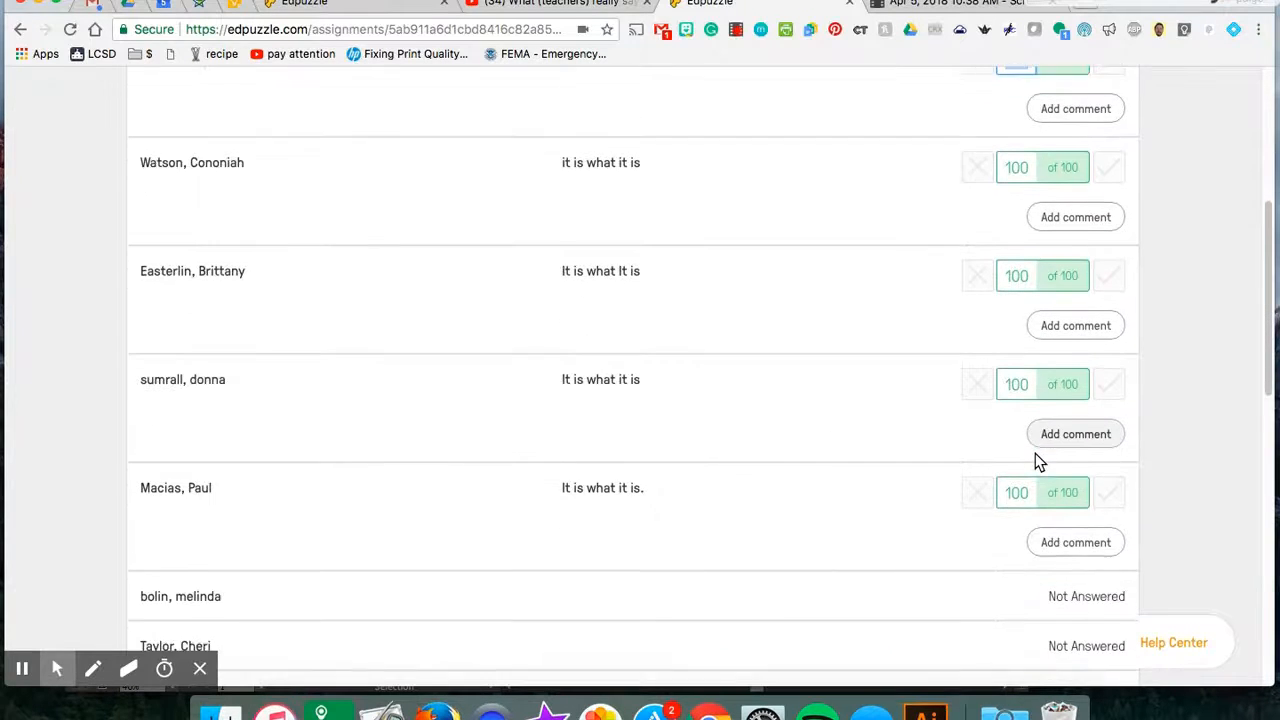
scroll(1035, 455, "down", 2)
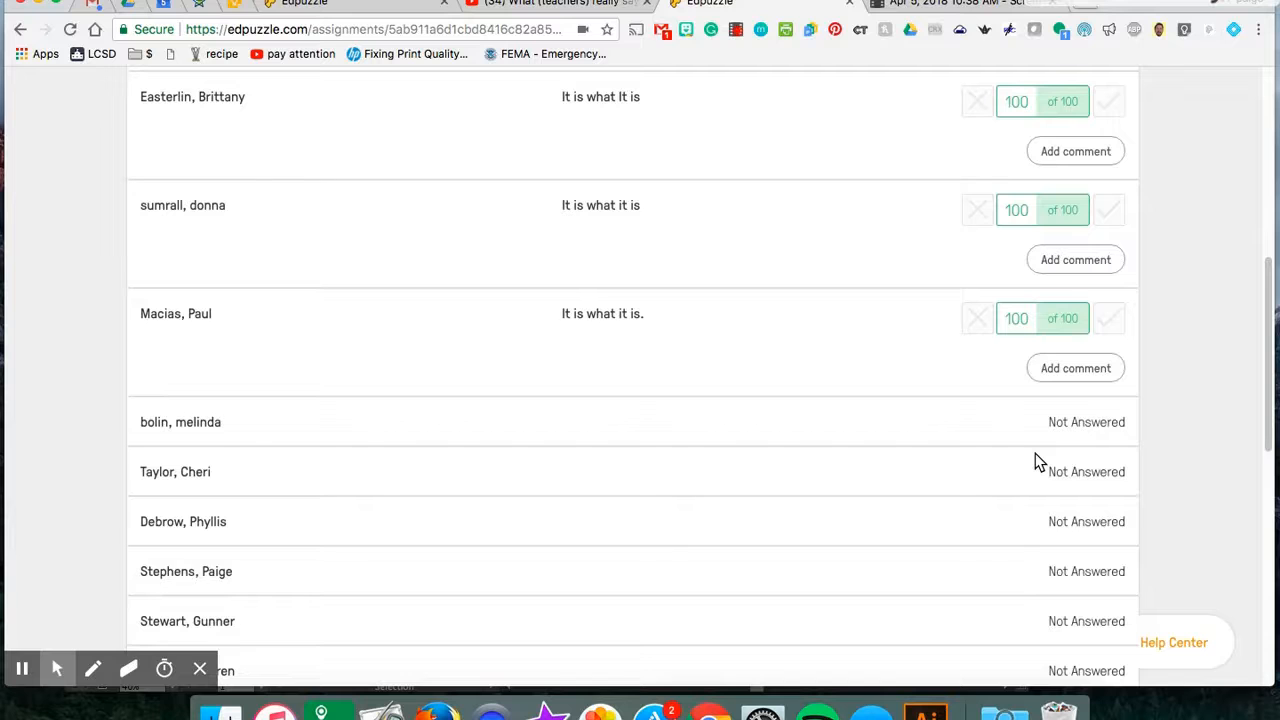
scroll(1035, 453, "down", 5)
scroll(1035, 453, "up", 11)
scroll(1035, 453, "up", 6)
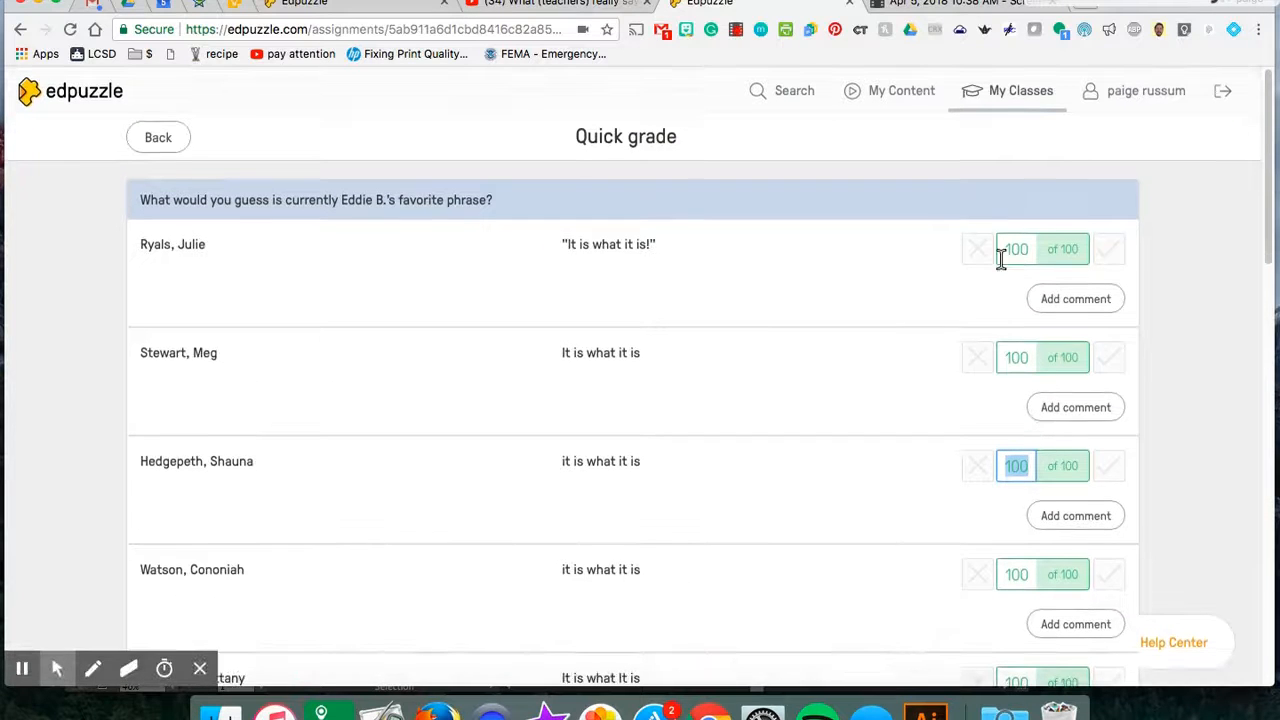
left_click(160, 140)
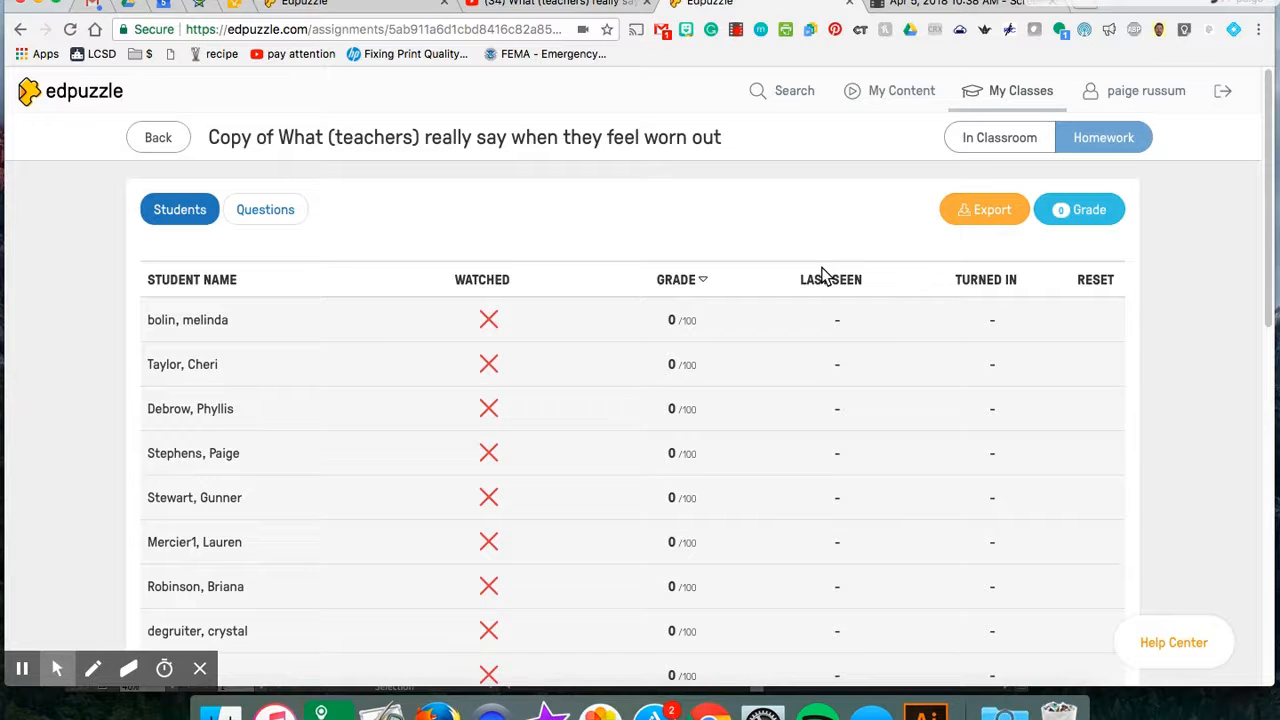
Step: Export the assignment's student grades, open the downloaded file, and return to the Purvis Middle School class assignments
left_click(982, 205)
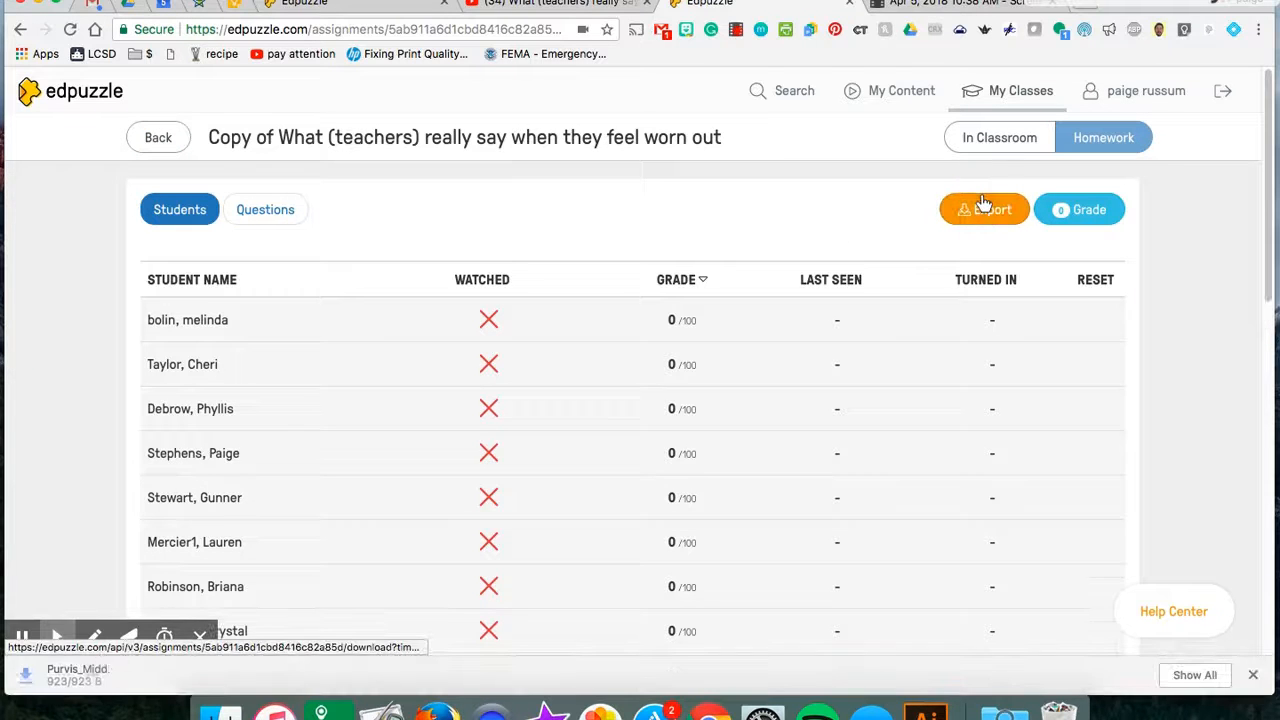
left_click(60, 677)
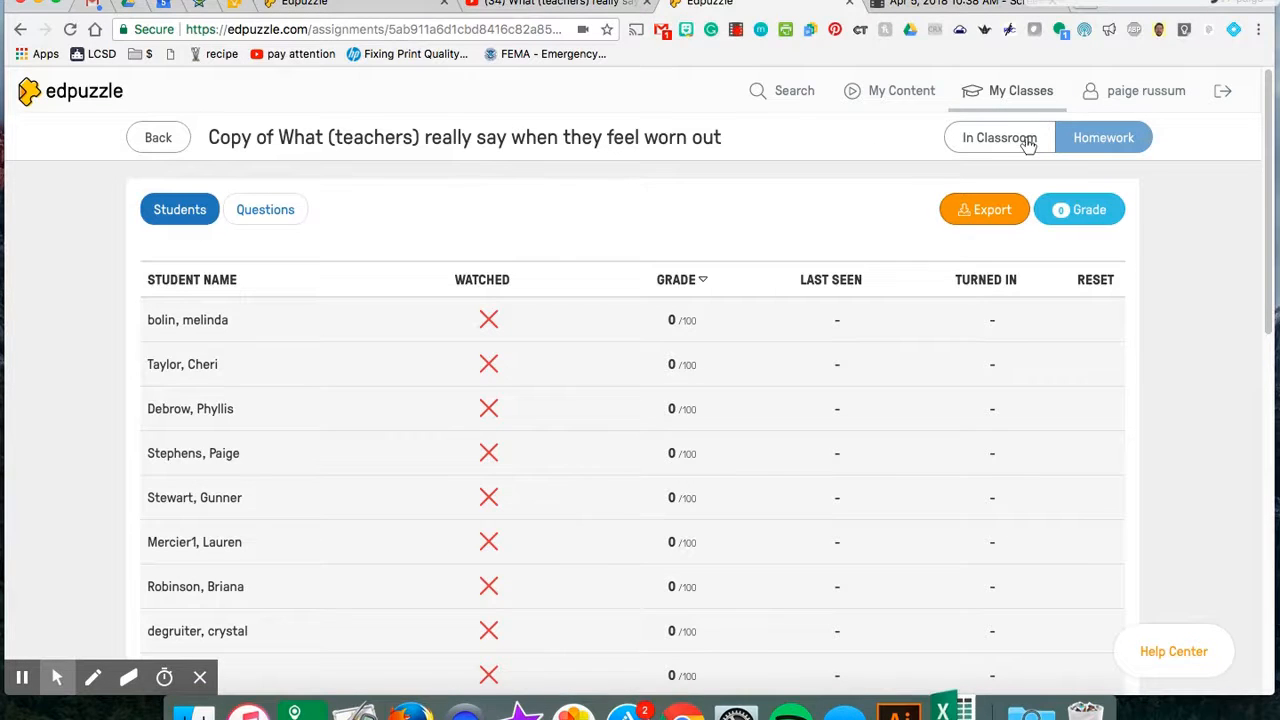
left_click(144, 138)
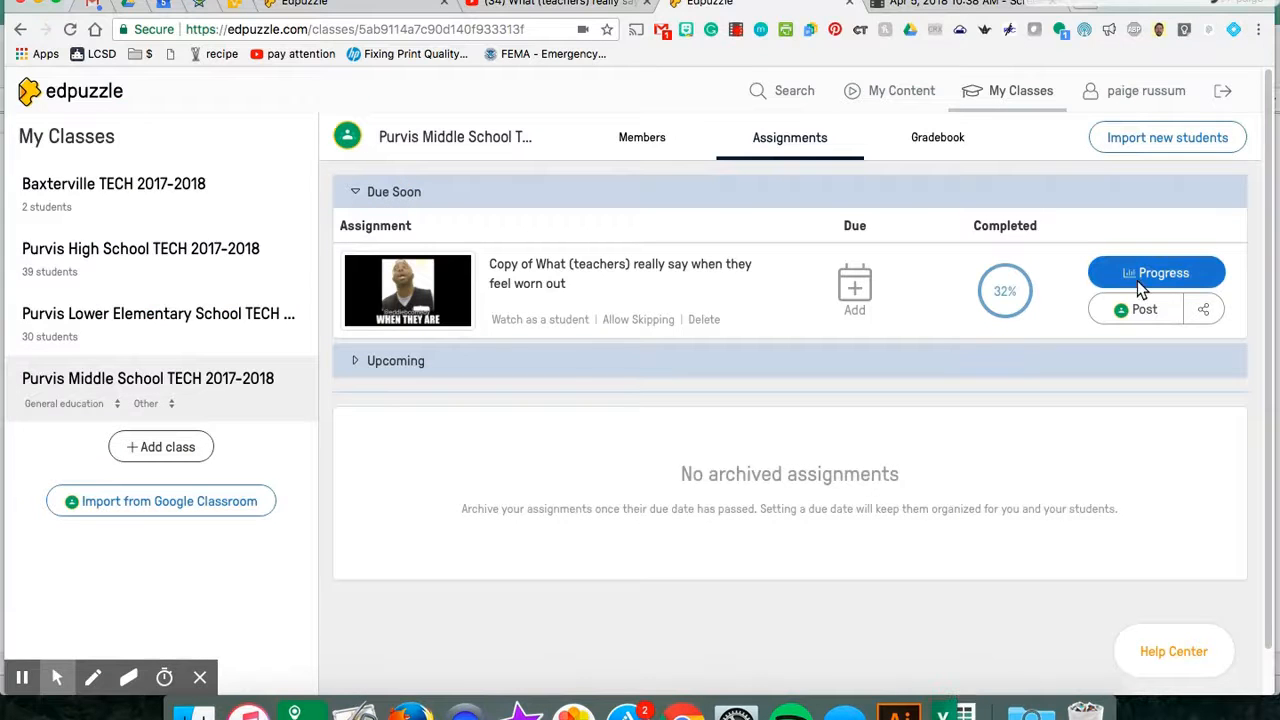
Step: Switch to Excel, look over the columns of the exported grade sheet, and return to Edpuzzle in Chrome
left_click(950, 710)
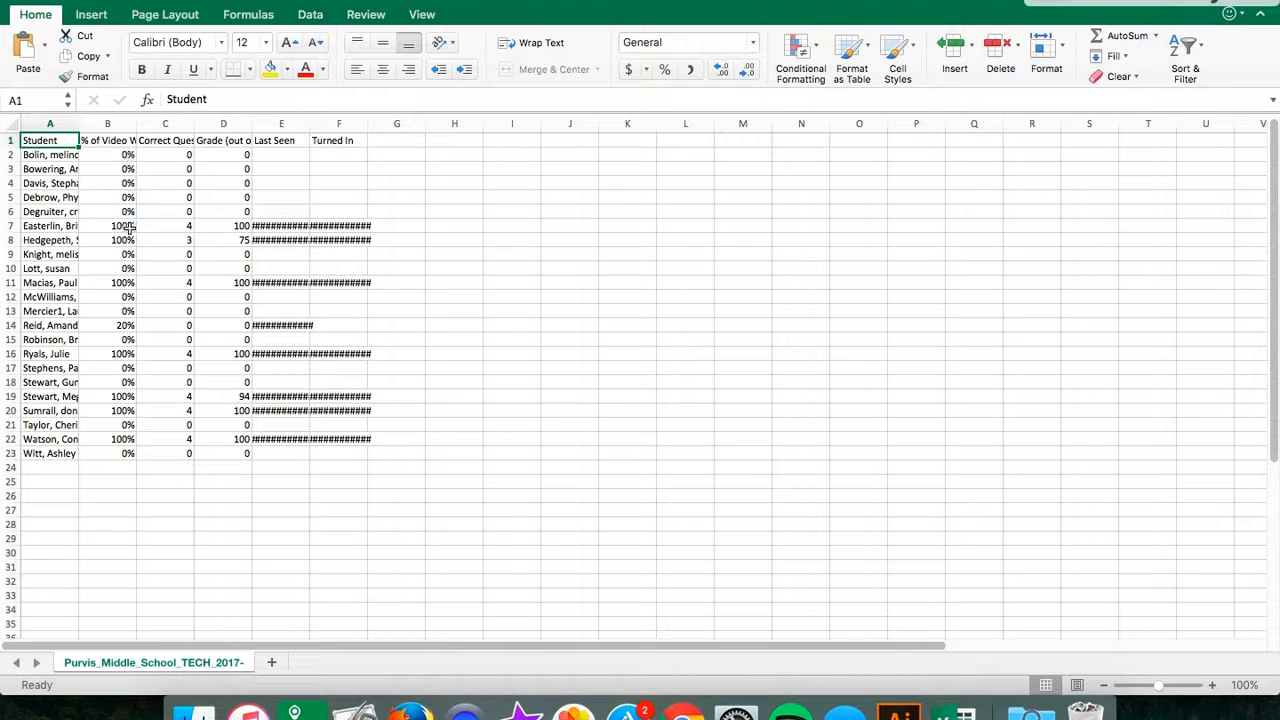
scroll(166, 198, "down", 1)
scroll(166, 198, "up", 1)
scroll(166, 198, "right", 1)
scroll(166, 198, "left", 1)
scroll(134, 494, "right", 2)
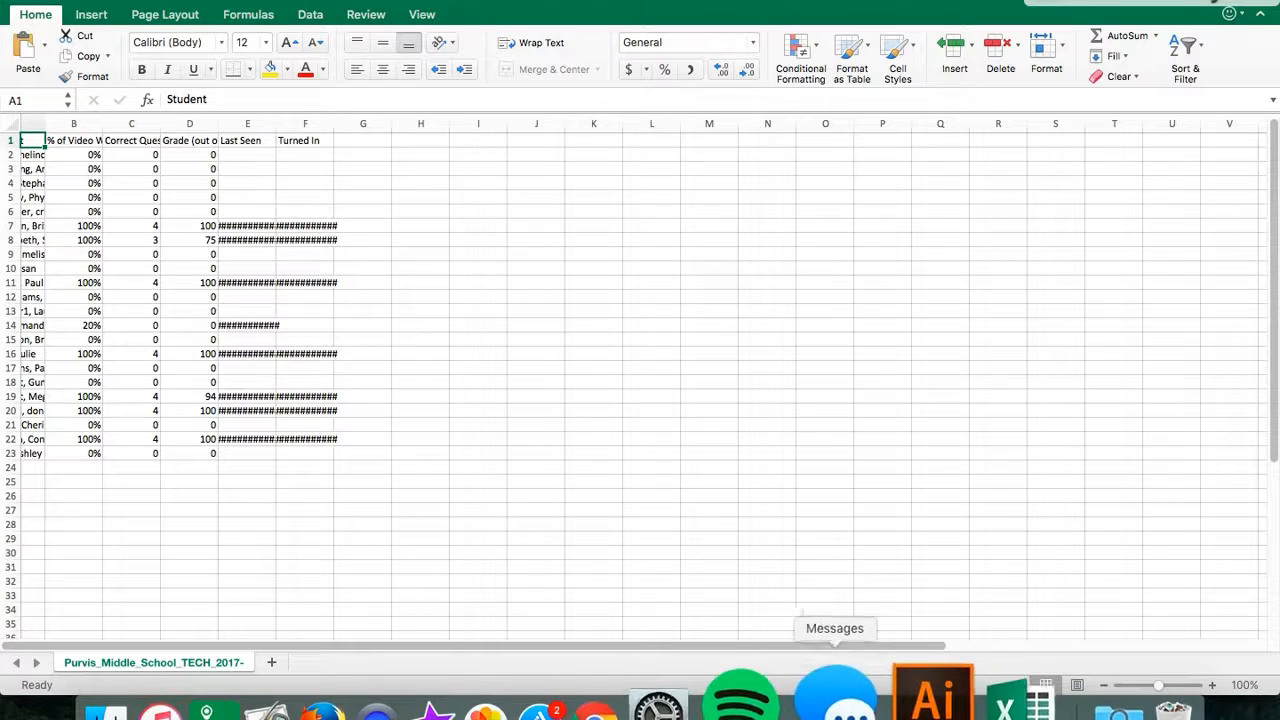
left_click(677, 700)
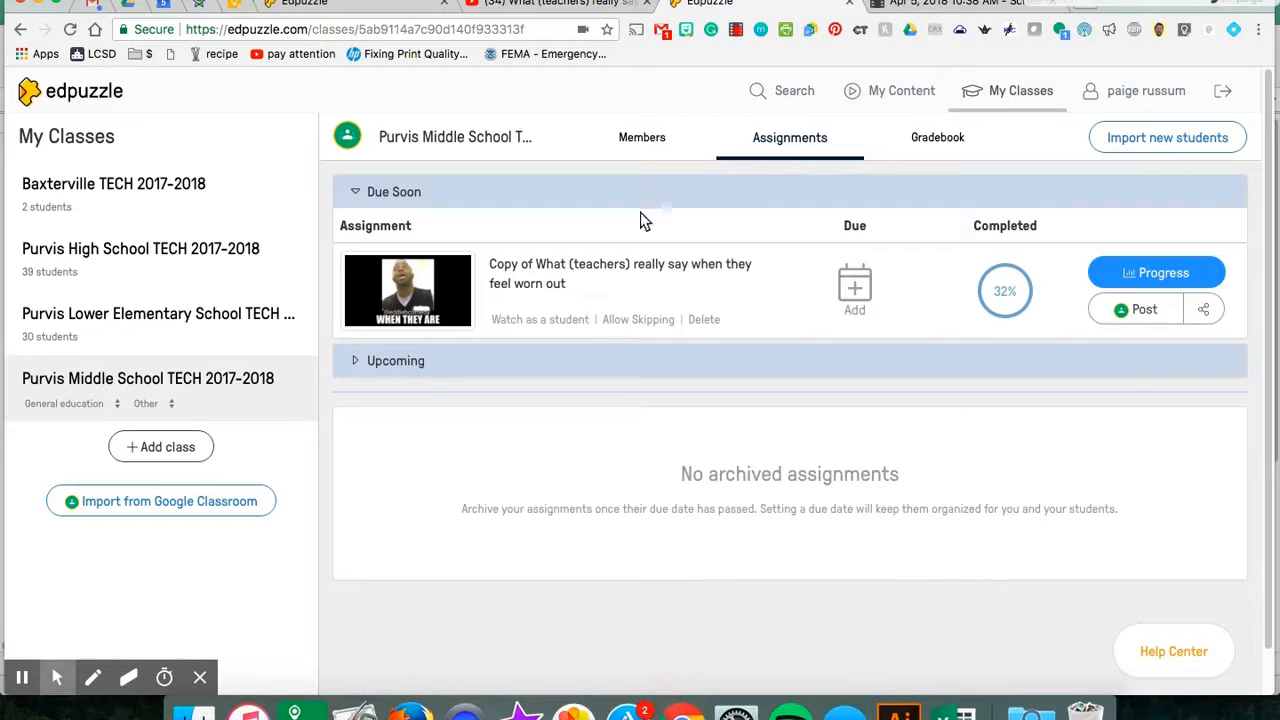